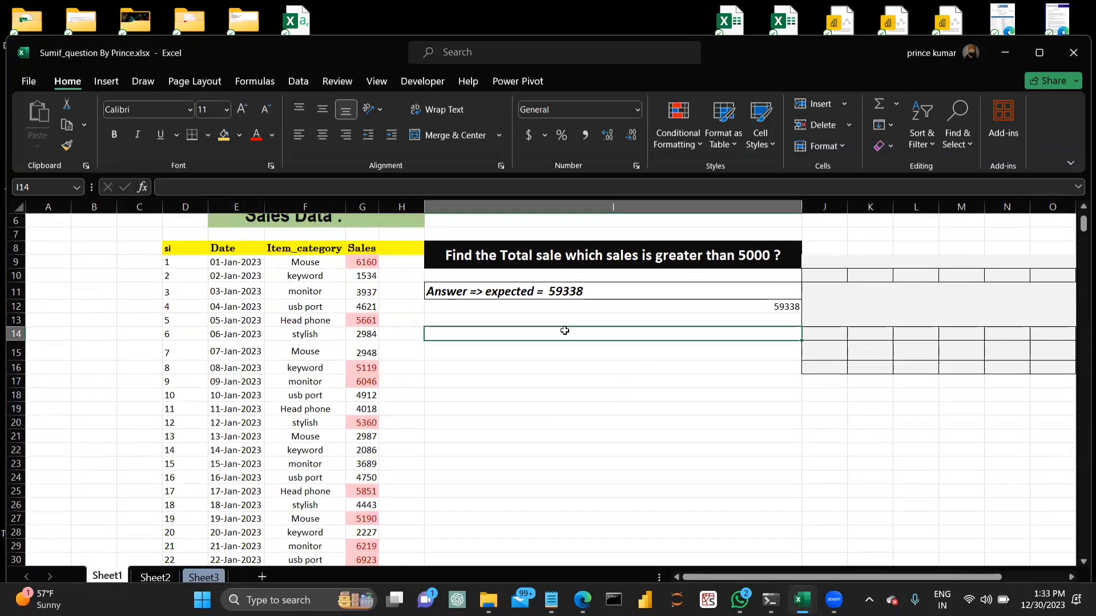
Step: Enter a SUMIF formula in I14 that totals the sales in G9:G33 greater than 5000, with G9:G33 as the sum range
type("=sumif")
key("Tab")
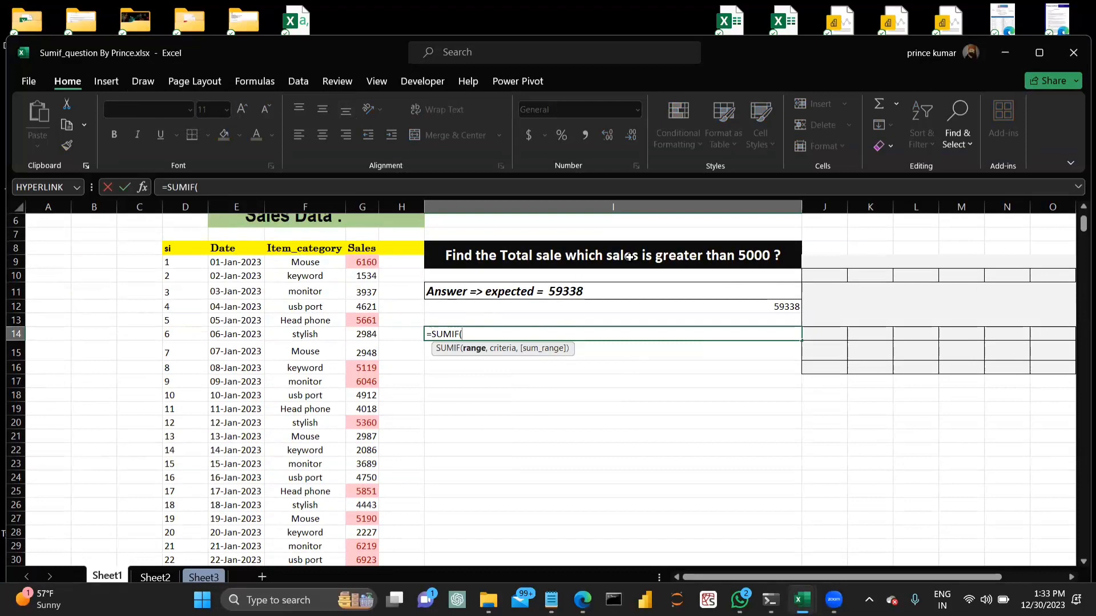
left_click(358, 262)
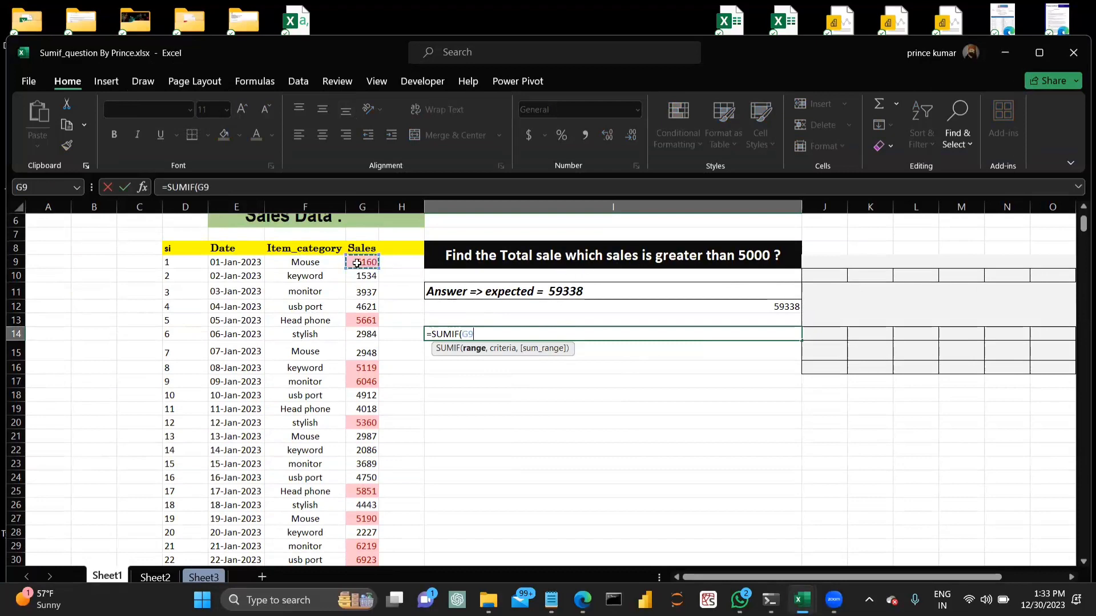
key("ctrl+shift+Down")
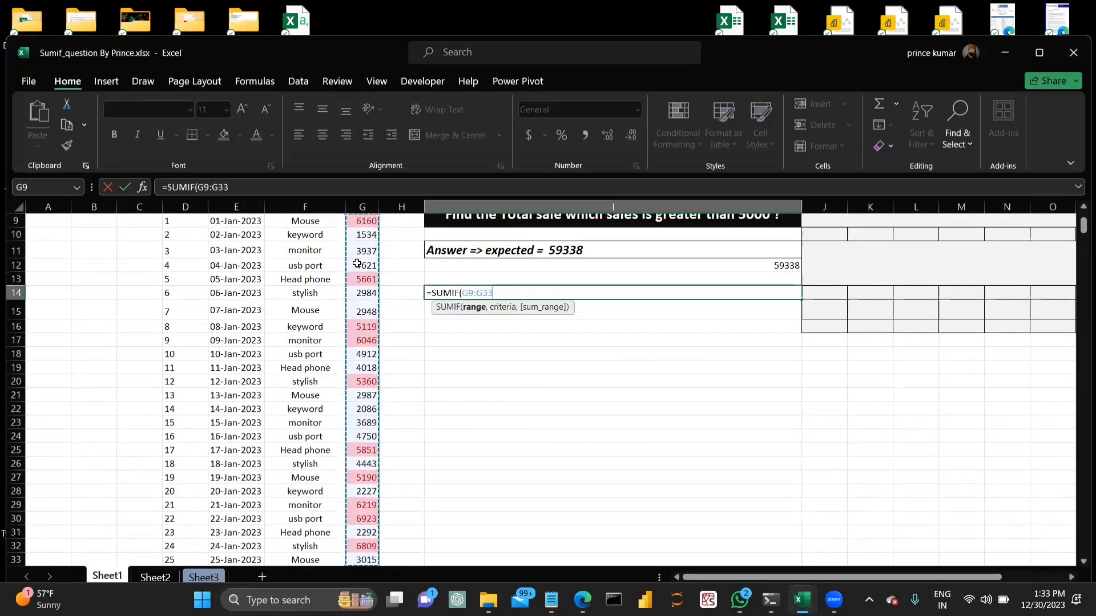
type(",")
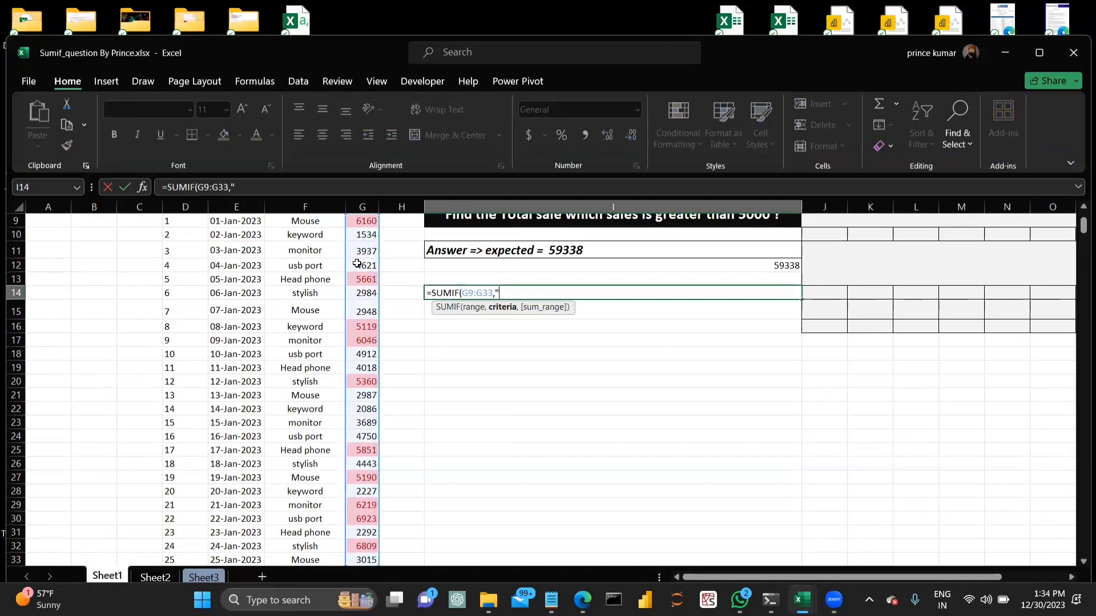
type("\">5000\",")
scroll(357, 263, "up", 3)
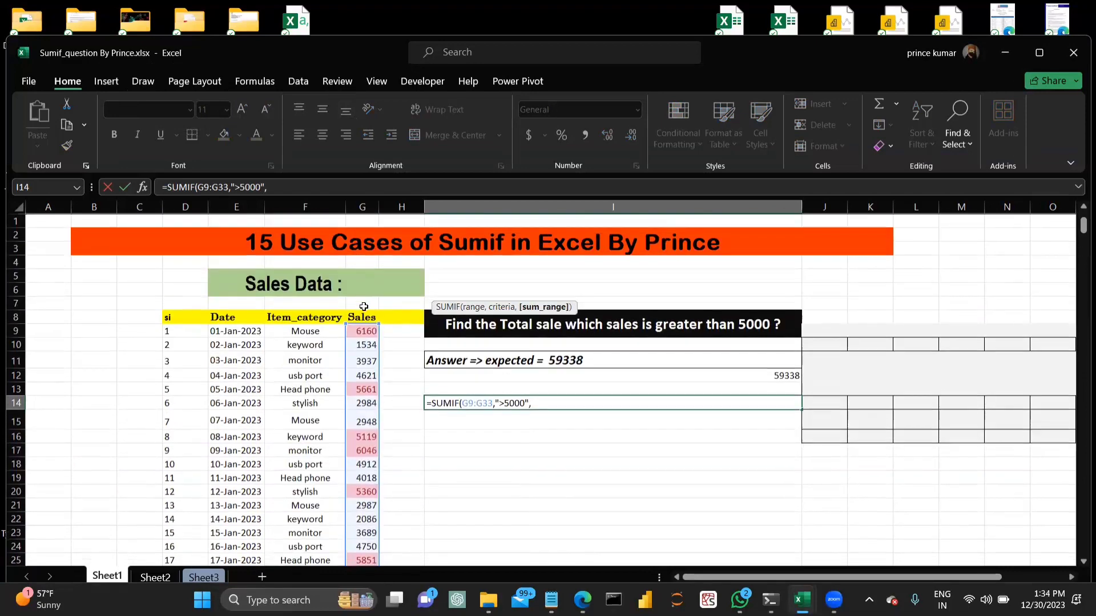
left_click(364, 332)
mouse_move(364, 337)
left_mouse_down()
mouse_move(363, 562)
mouse_move(364, 334)
left_mouse_up()
key("Return")
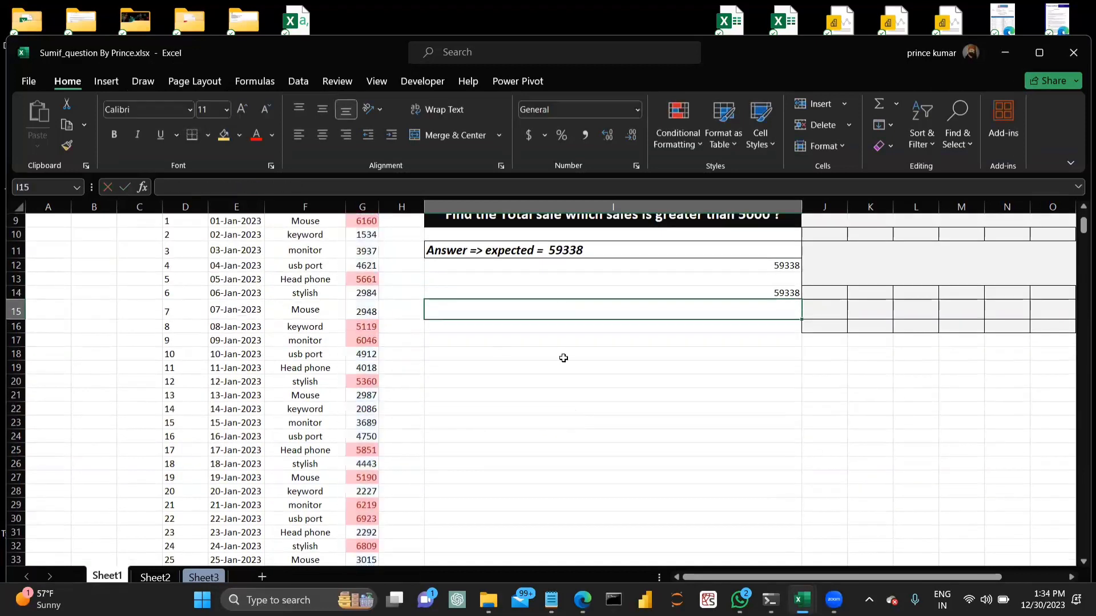
scroll(668, 286, "up", 5)
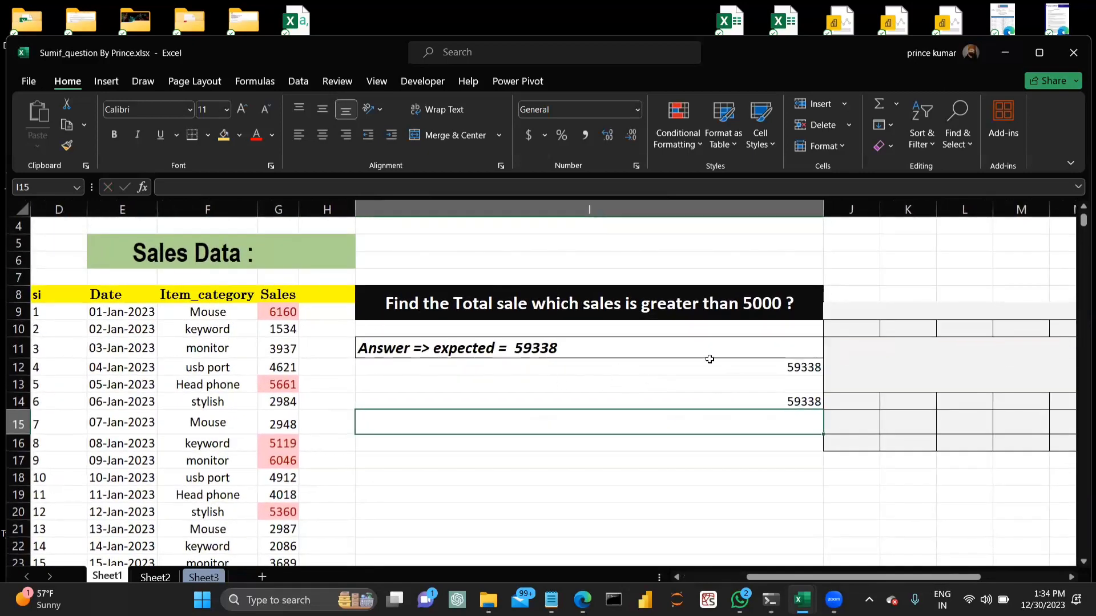
left_click(789, 399)
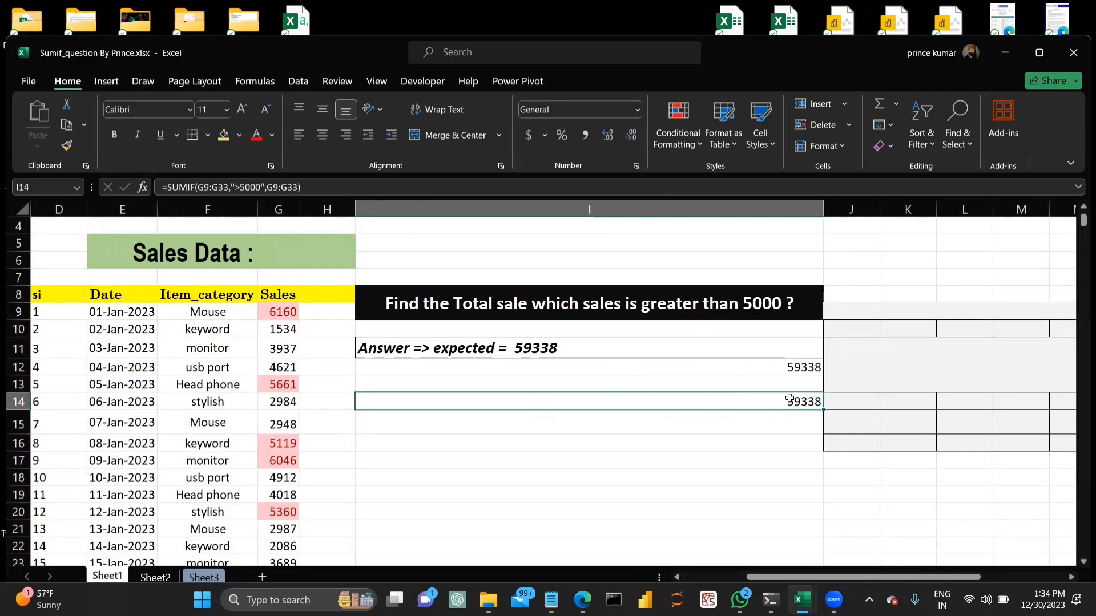
Step: Enter a SUMIF formula in I48 that totals G43:G67 for sales not equal to 3000, using the criterion "<>3000" and sum range G43:G67
scroll(790, 399, "down", 9)
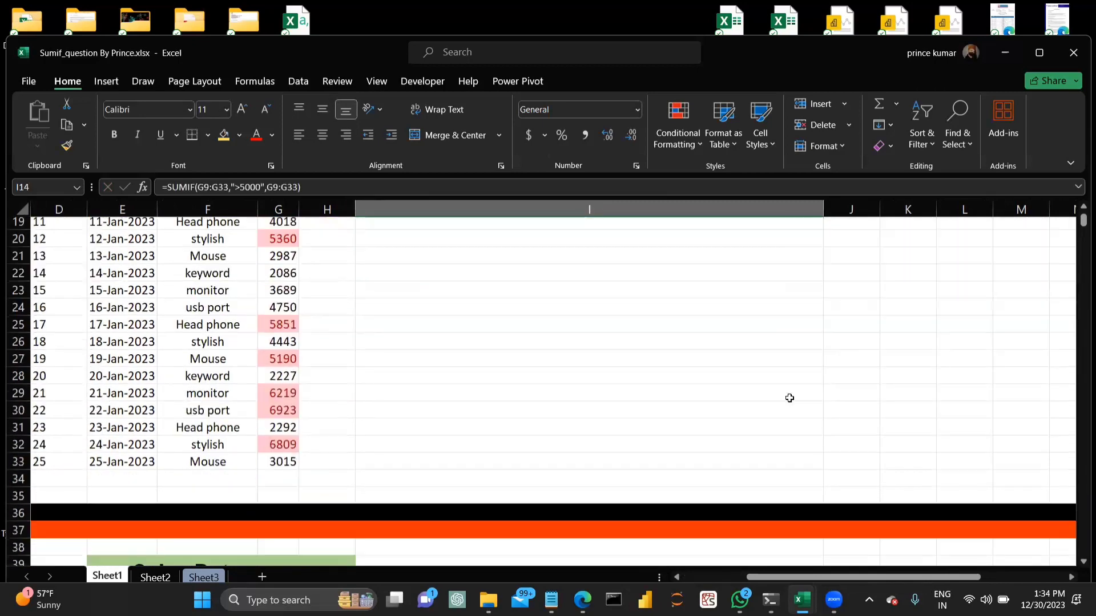
scroll(790, 398, "down", 1)
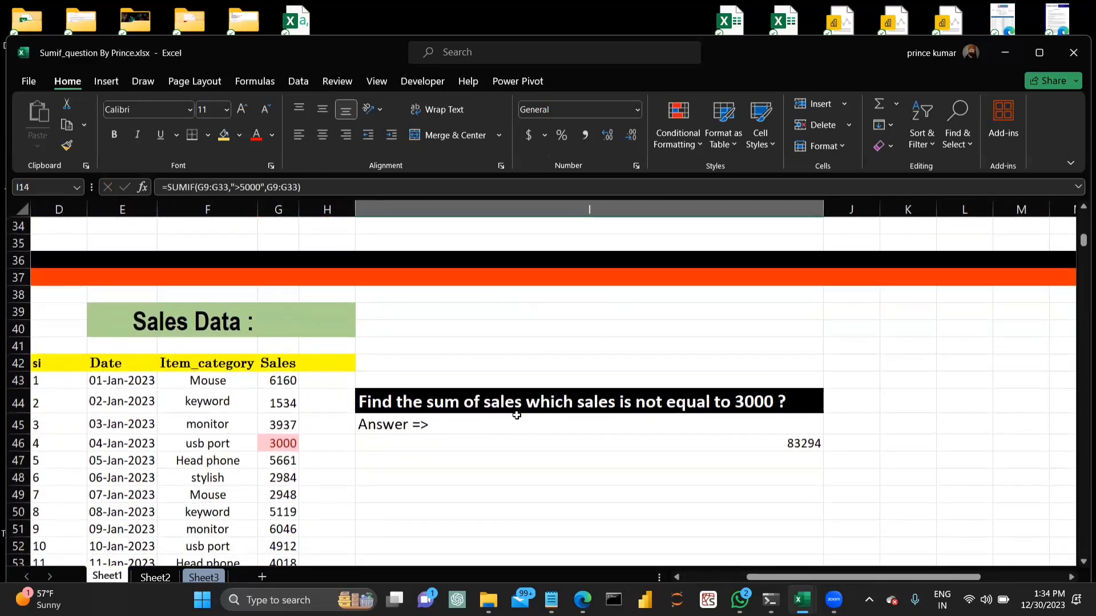
scroll(681, 398, "down", 1)
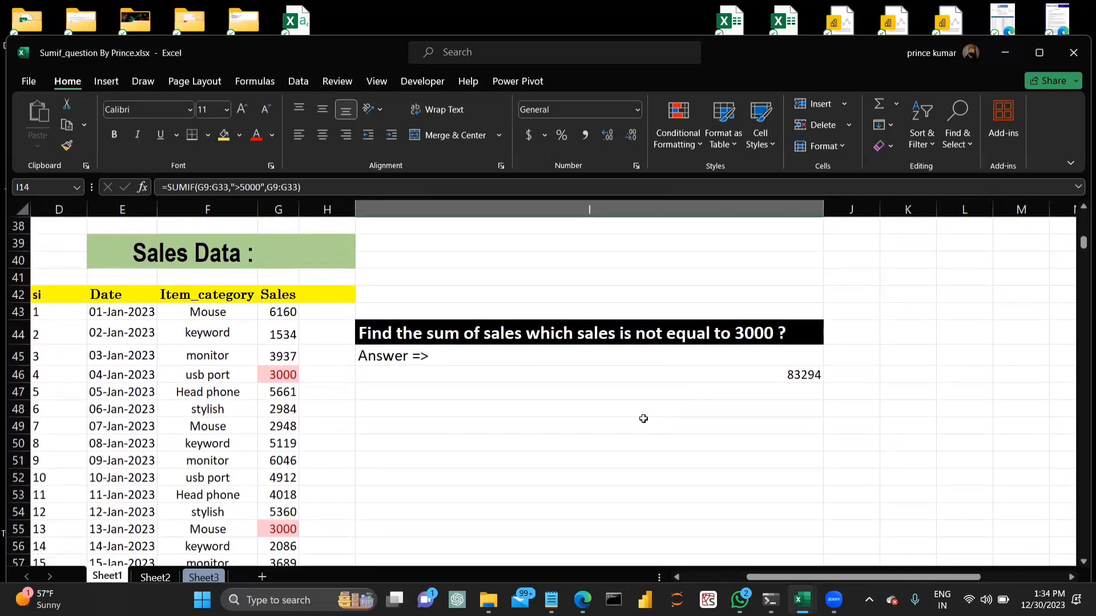
left_click(567, 407)
type("=sumif")
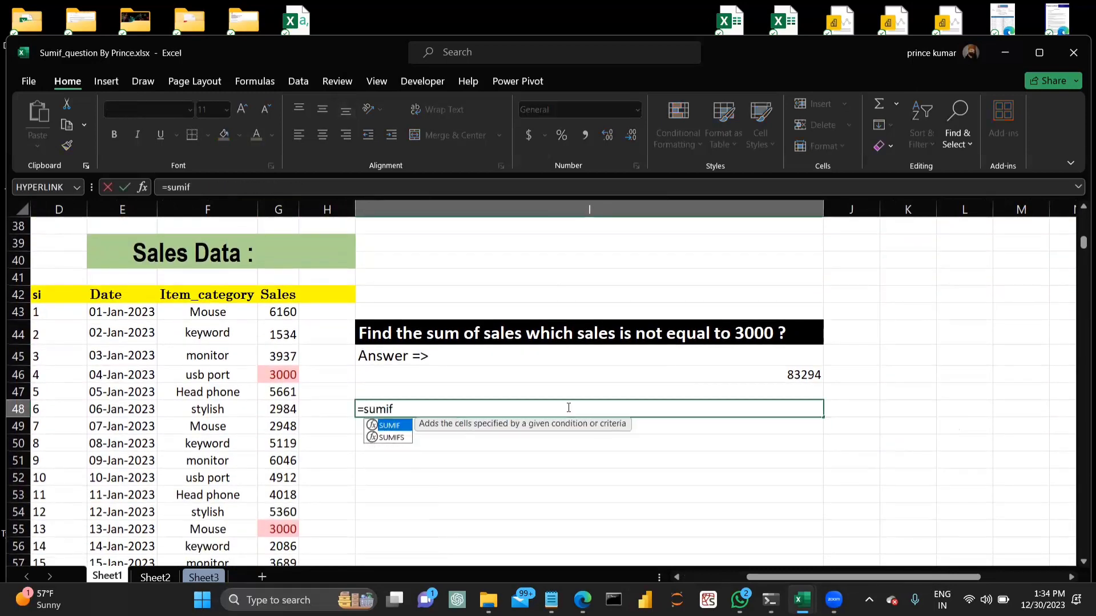
key("Tab")
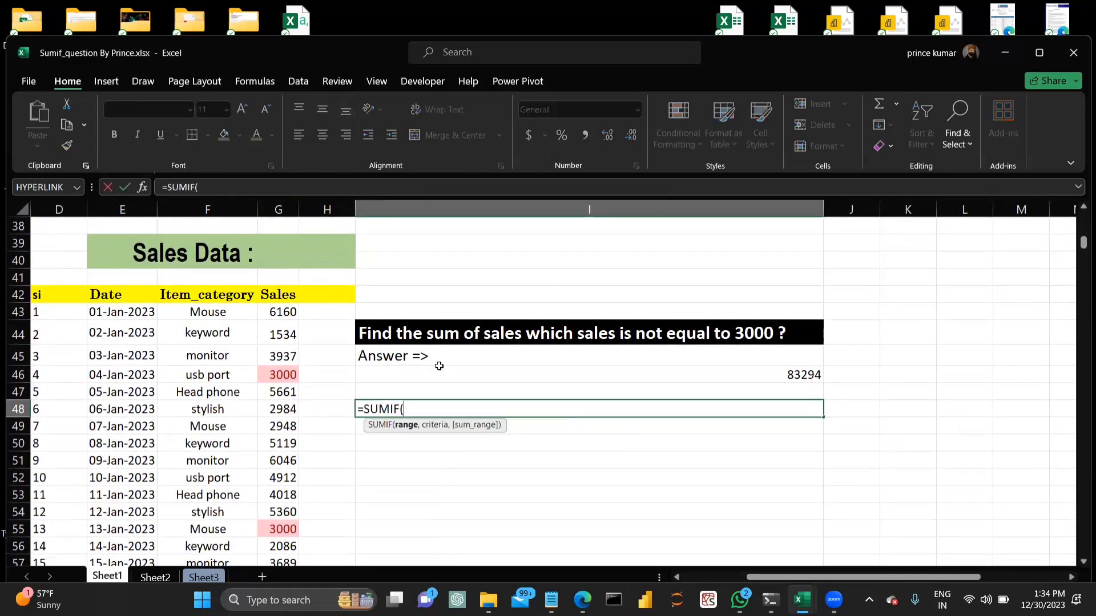
left_click(274, 313)
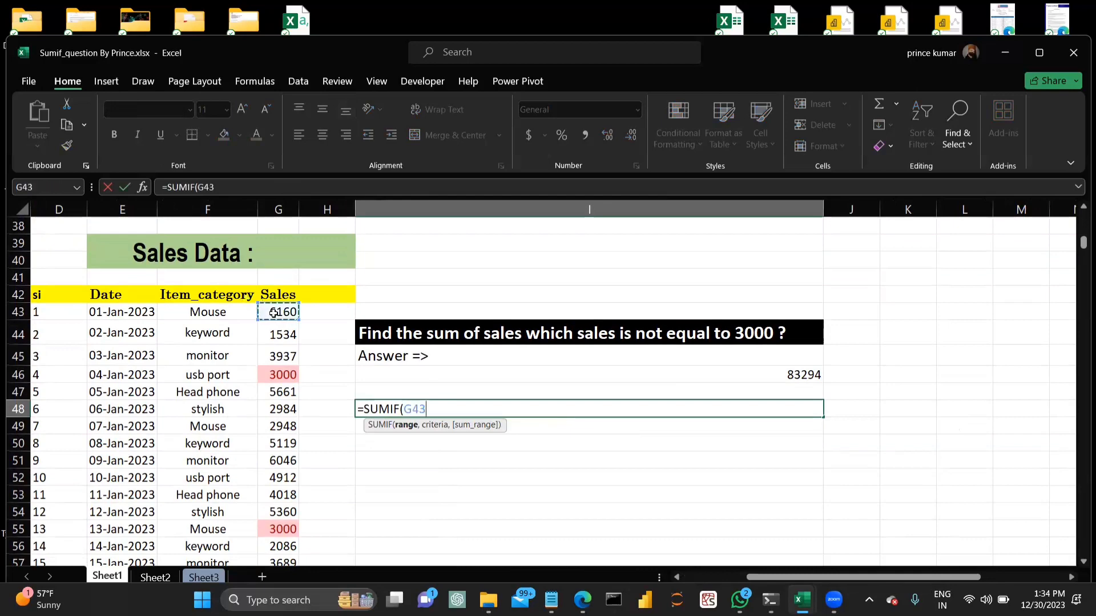
key("ctrl+shift+Down")
type(",\"<>")
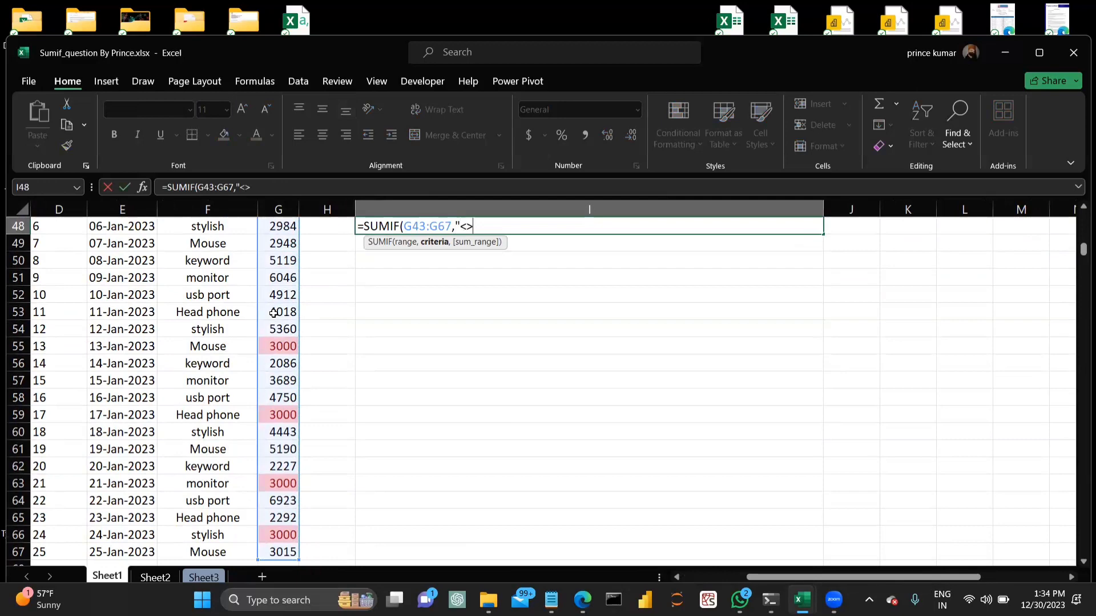
type("3000\",")
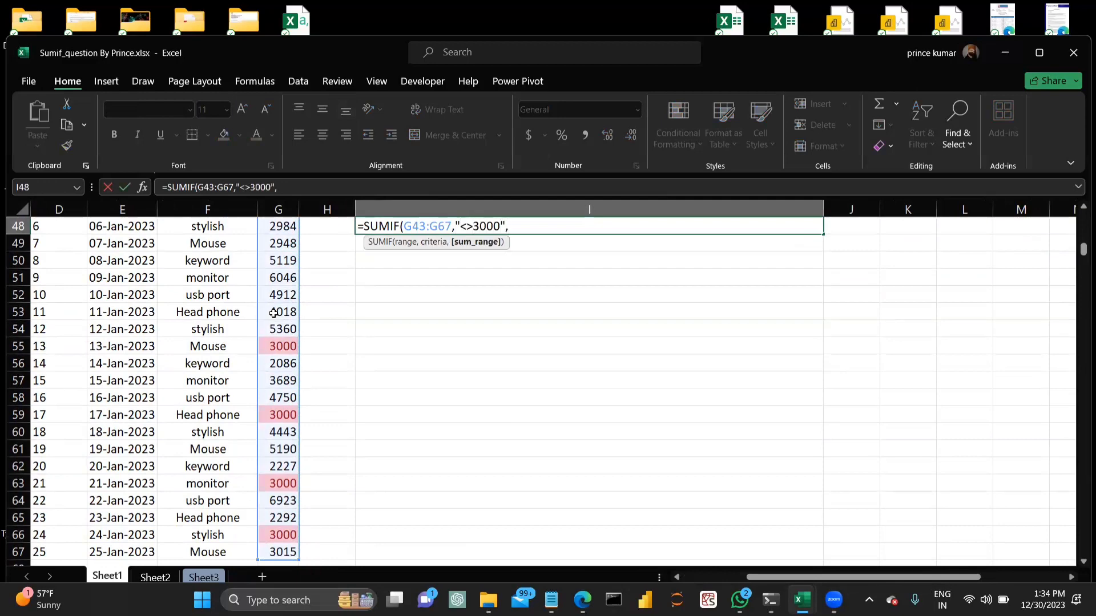
scroll(285, 330, "up", 5)
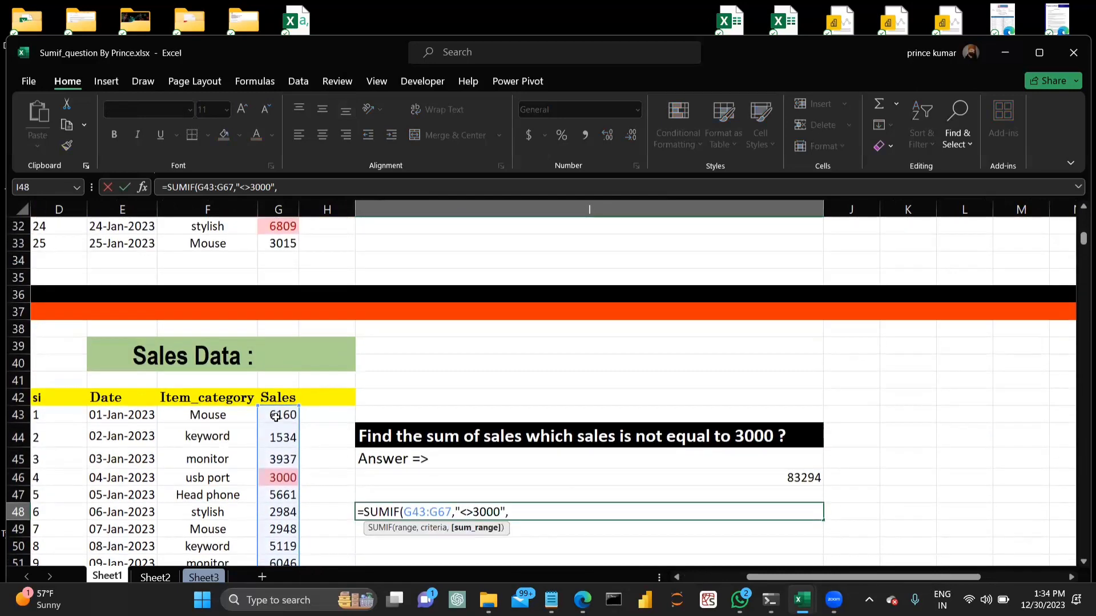
left_click(276, 418)
scroll(276, 417, "down", 5)
key("Return")
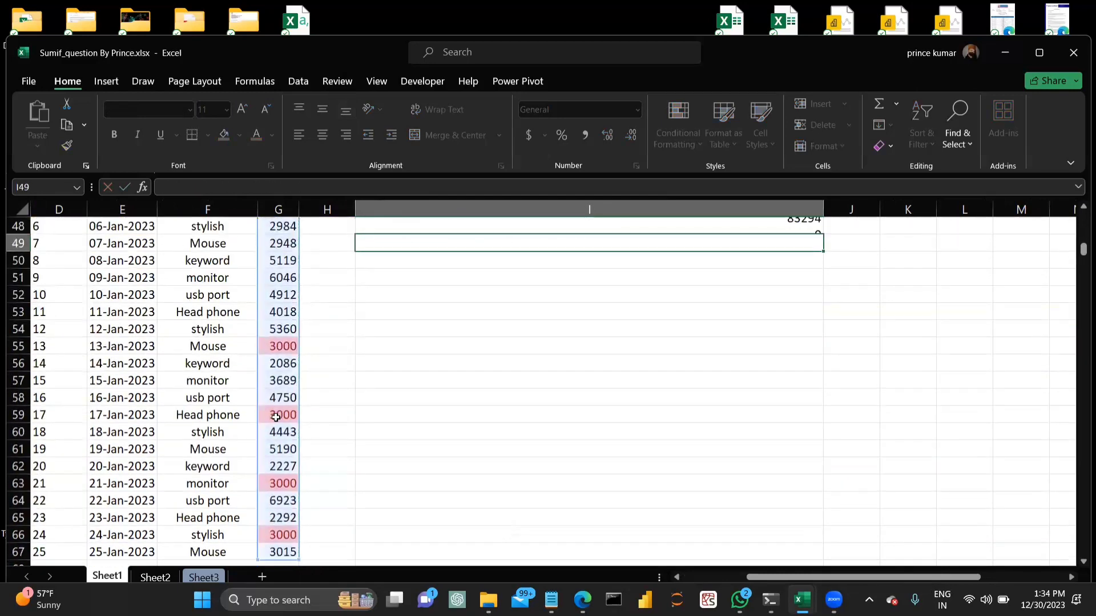
scroll(276, 418, "up", 1)
scroll(277, 418, "up", 1)
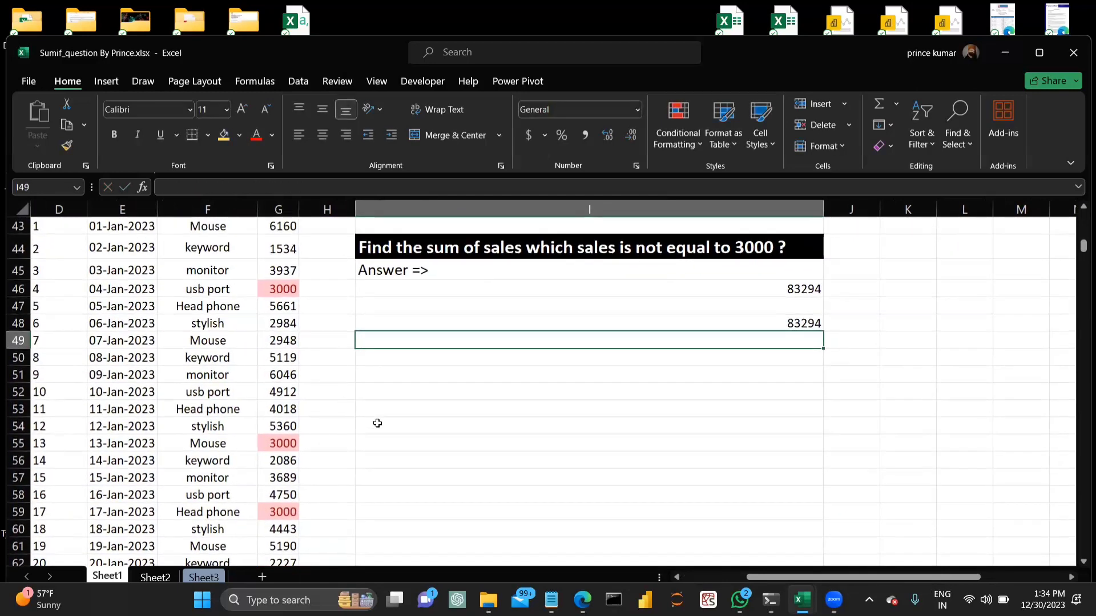
Step: Try "!=3000" as the criterion in the SUMIF formula in I48
left_click(712, 317)
double_click(642, 323)
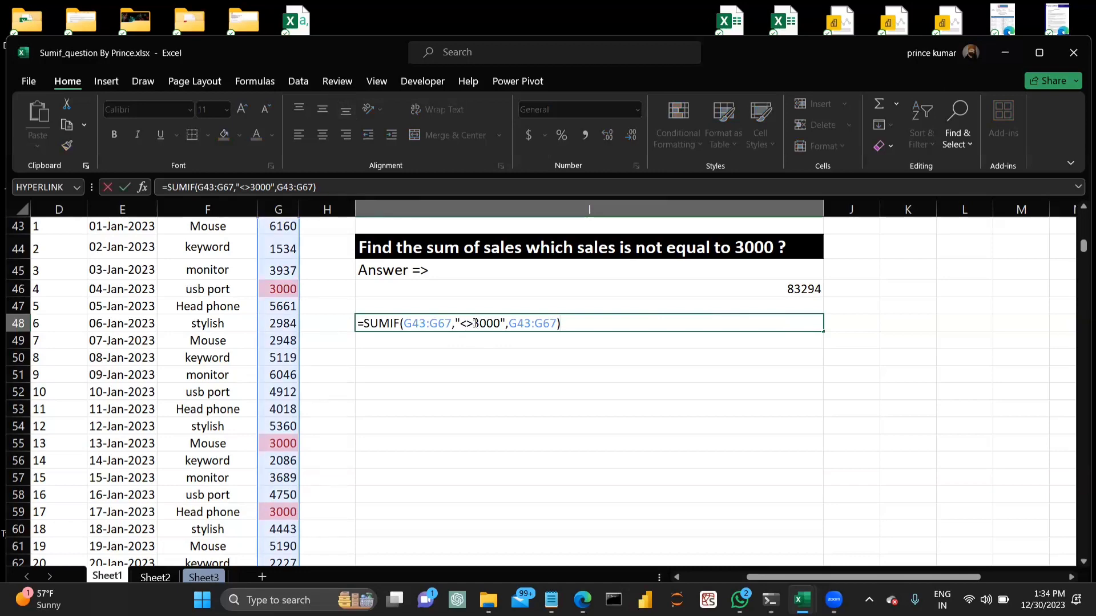
left_click(475, 323)
key("BackSpace")
key("BackSpace")
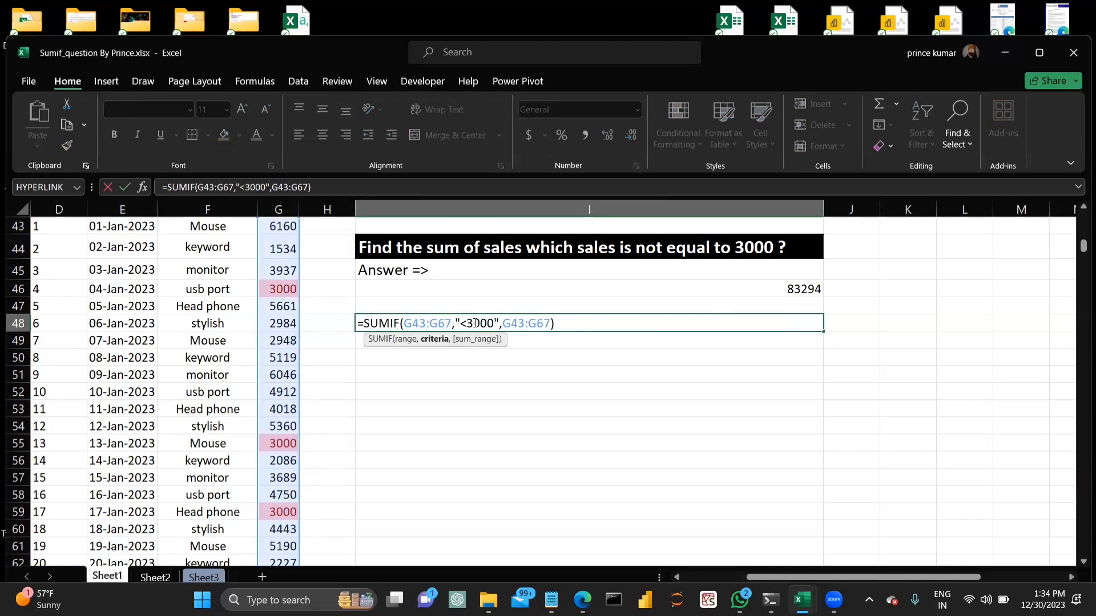
type("!=")
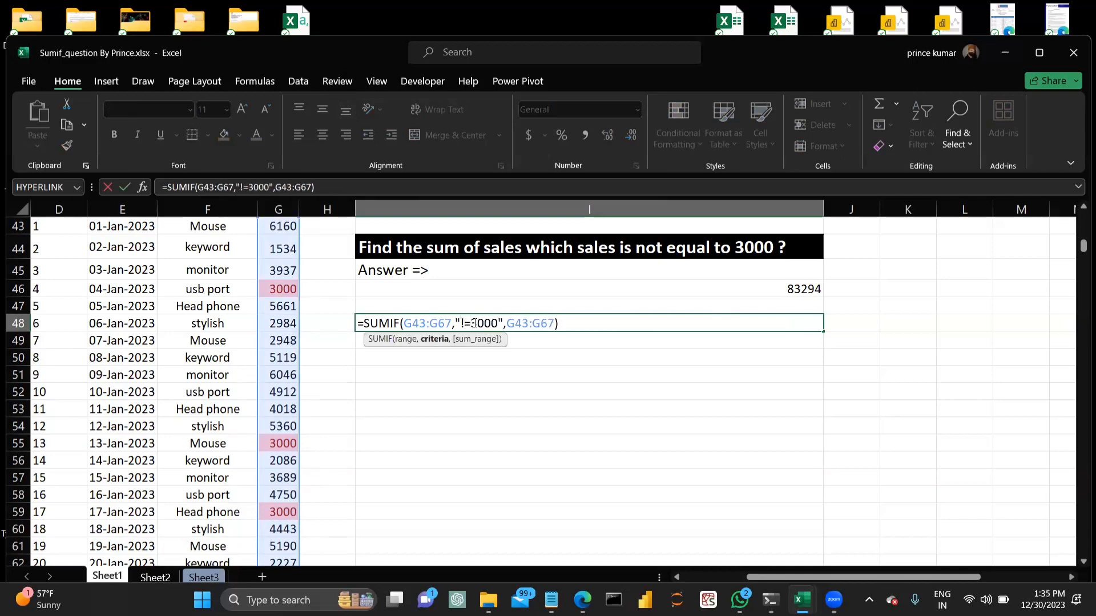
key("Return")
Step: Change the criterion of the SUMIF formula in I48 back to "<>3000"
left_click(473, 323)
double_click(477, 323)
key("BackSpace")
key("BackSpace")
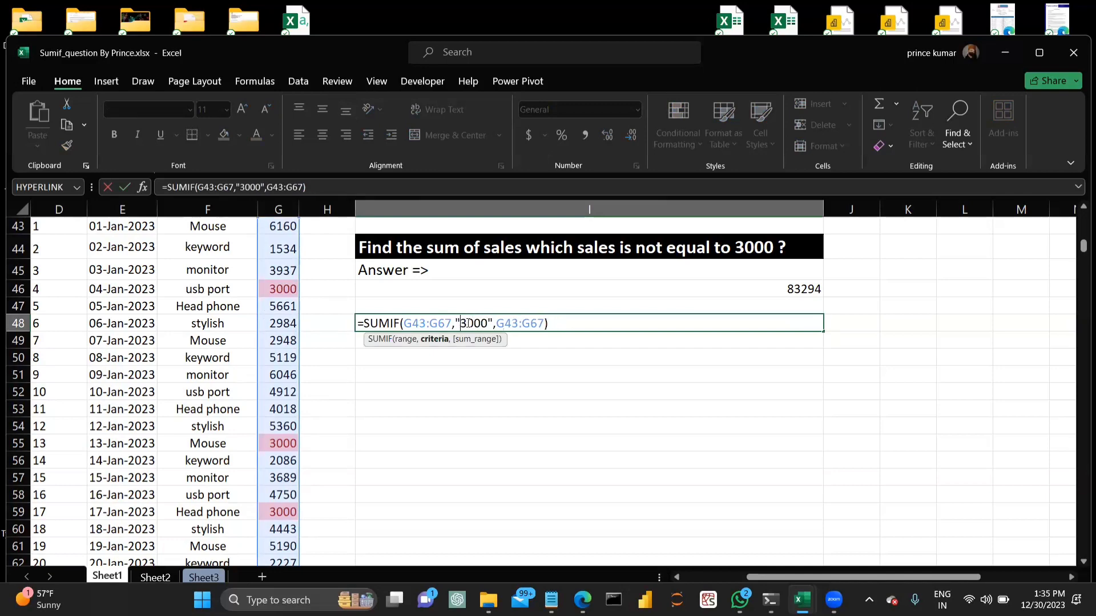
type("<>")
key("Return")
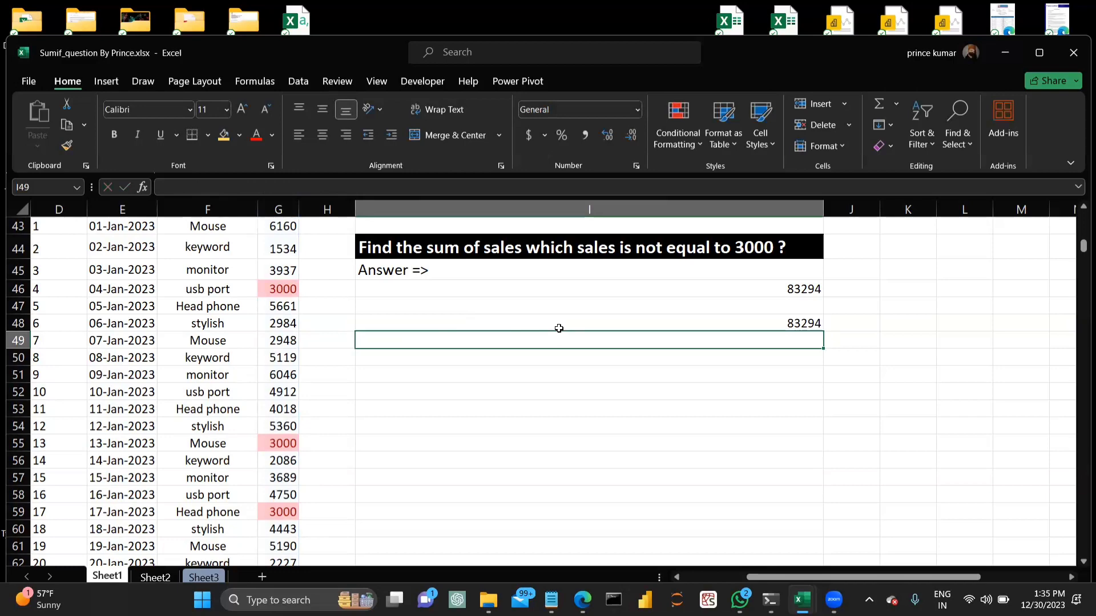
Step: Examine the existing SUMIF formula in I83 that answers the question about total Mouse sales
scroll(558, 328, "down", 1)
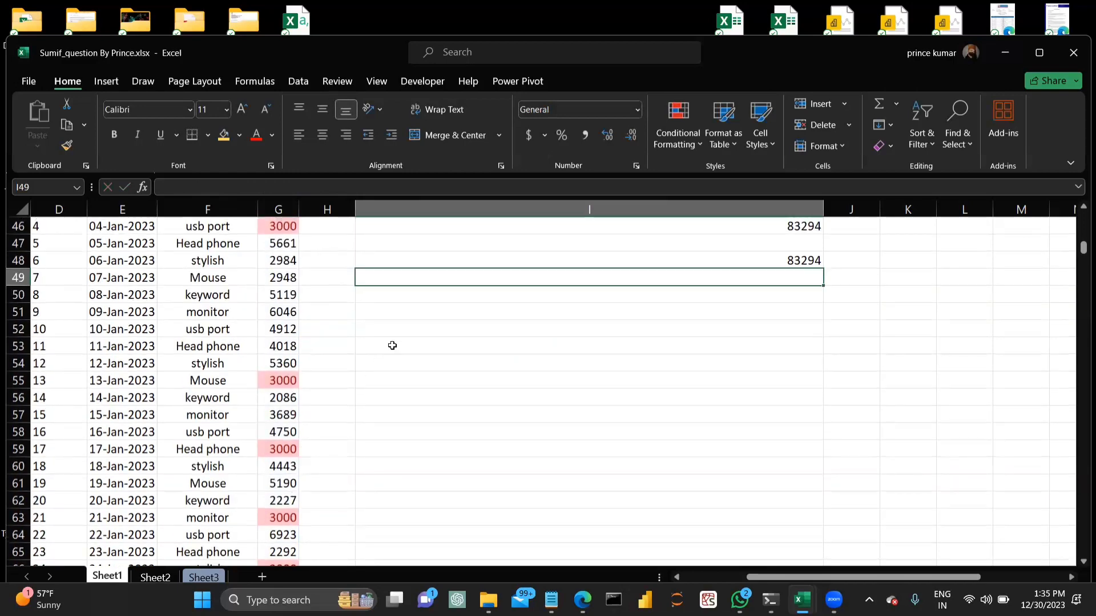
scroll(392, 345, "up", 1)
scroll(392, 345, "down", 10)
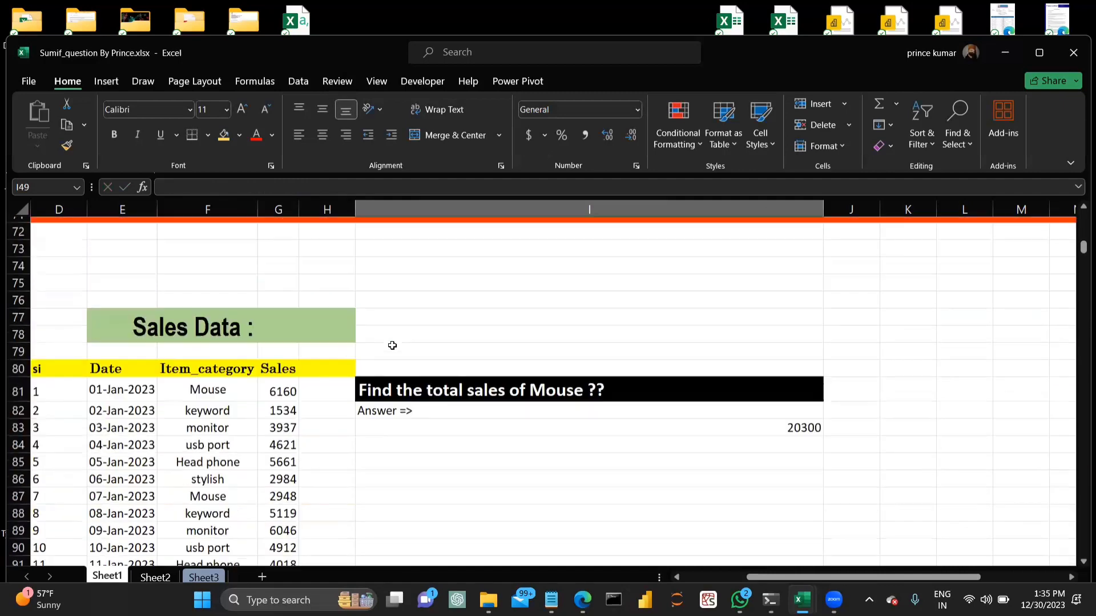
scroll(392, 345, "down", 2)
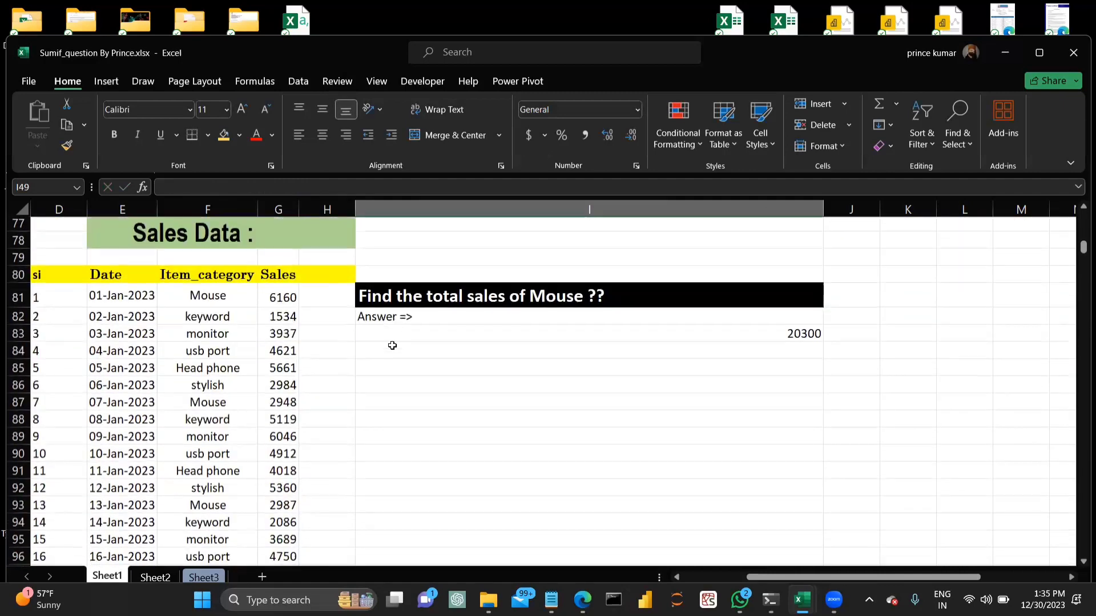
left_click(588, 334)
double_click(584, 337)
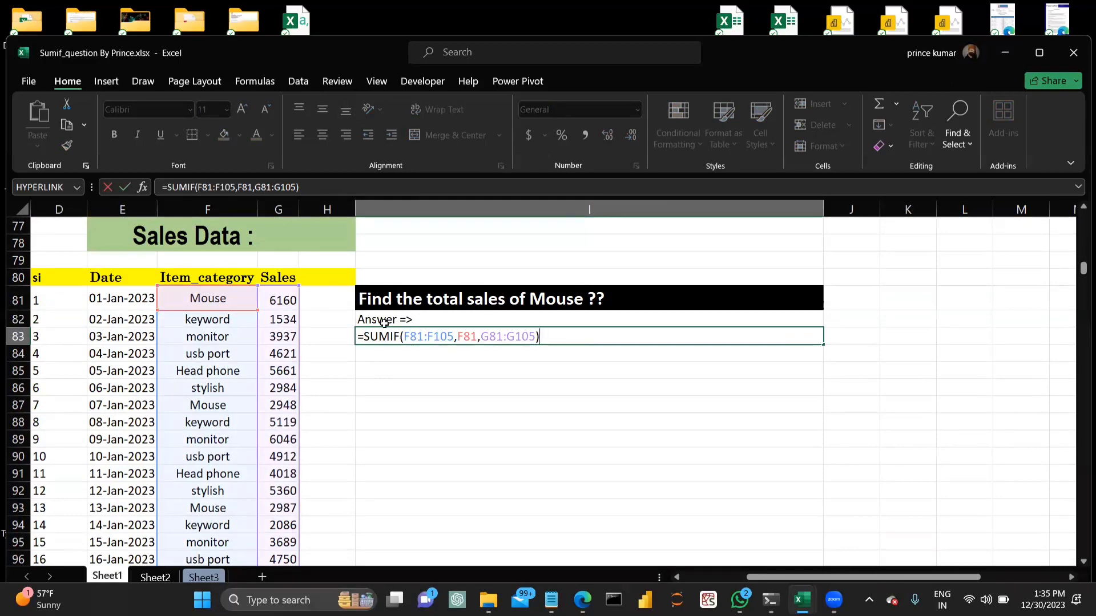
key("Return")
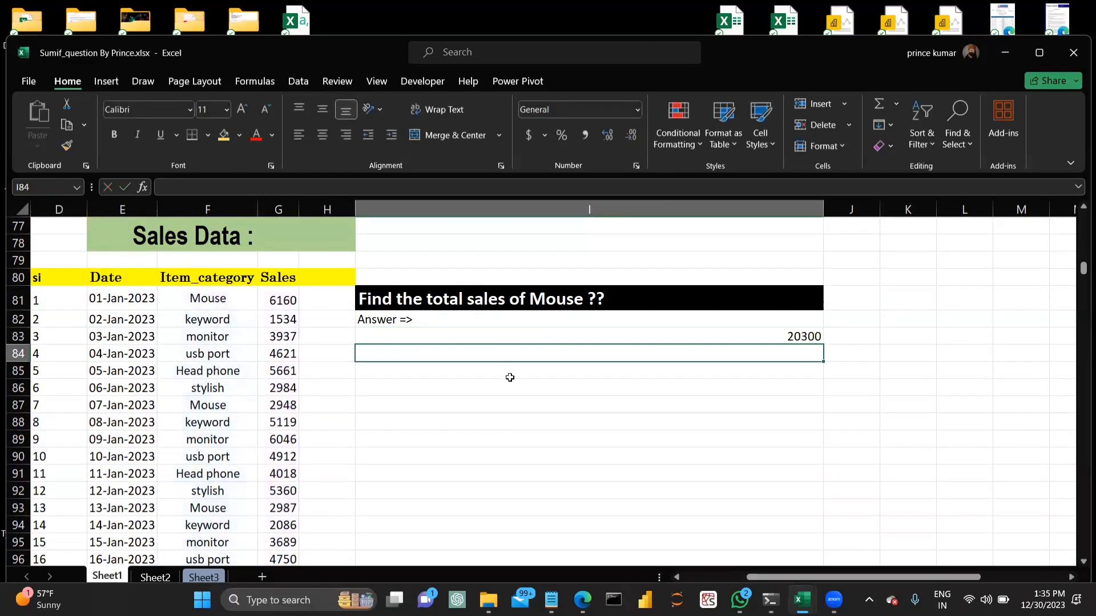
Step: Examine the existing SUMIF formulas for sales excluding Mouse in I117 and for items ending with "e" in I152
scroll(510, 377, "down", 10)
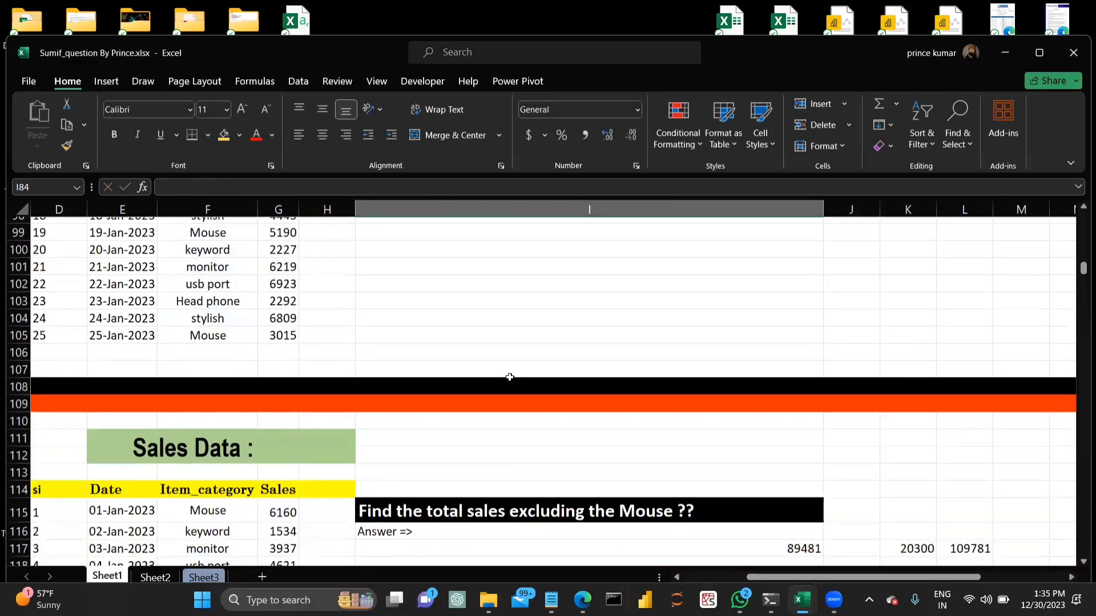
scroll(497, 387, "up", 1)
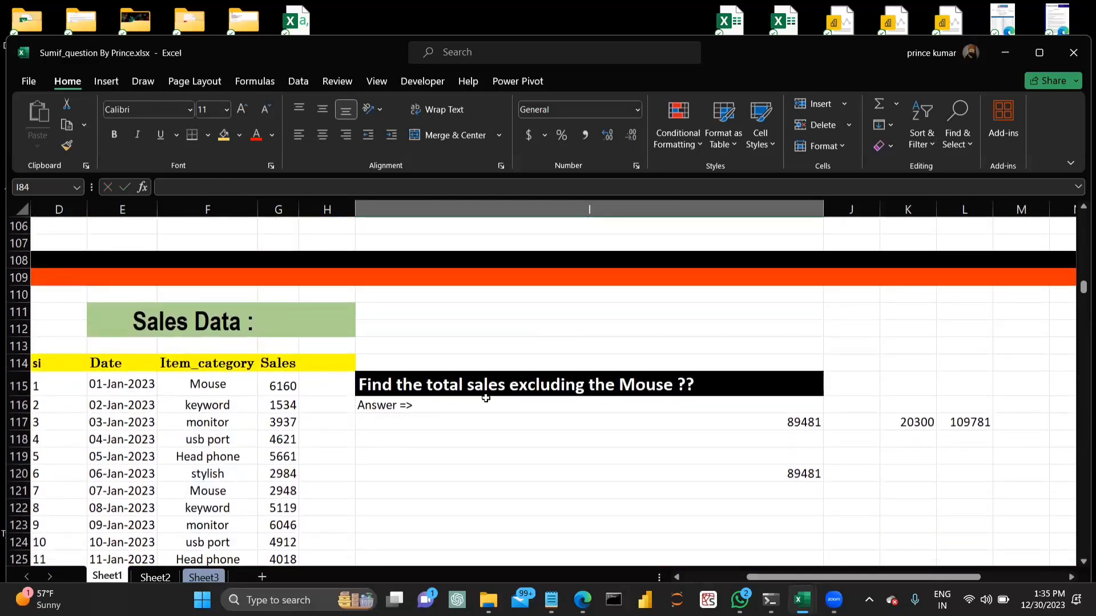
left_click(583, 418)
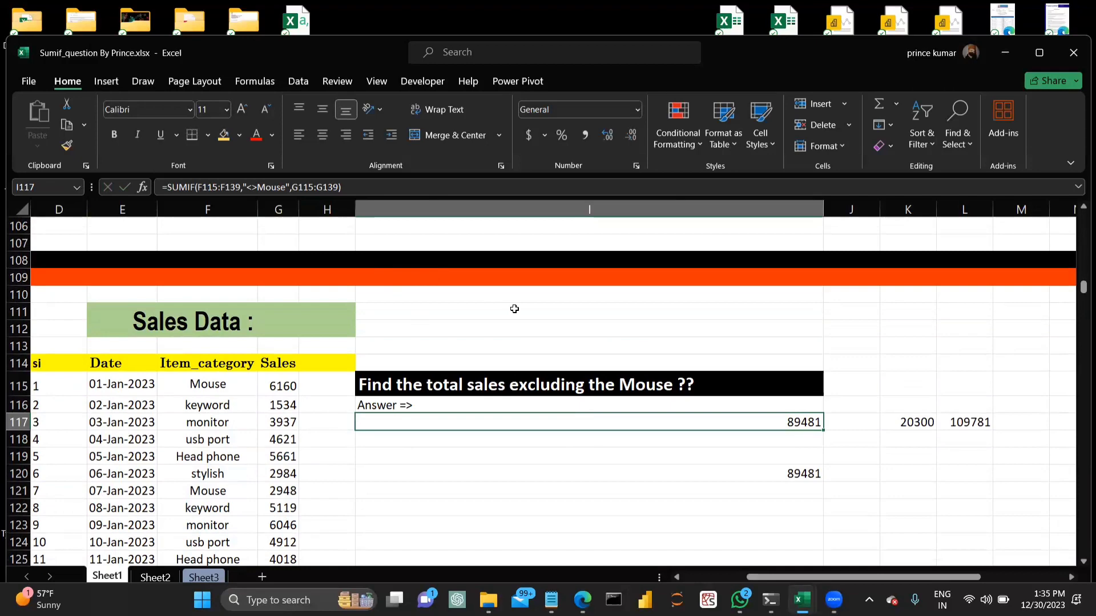
key("Down")
scroll(543, 465, "down", 8)
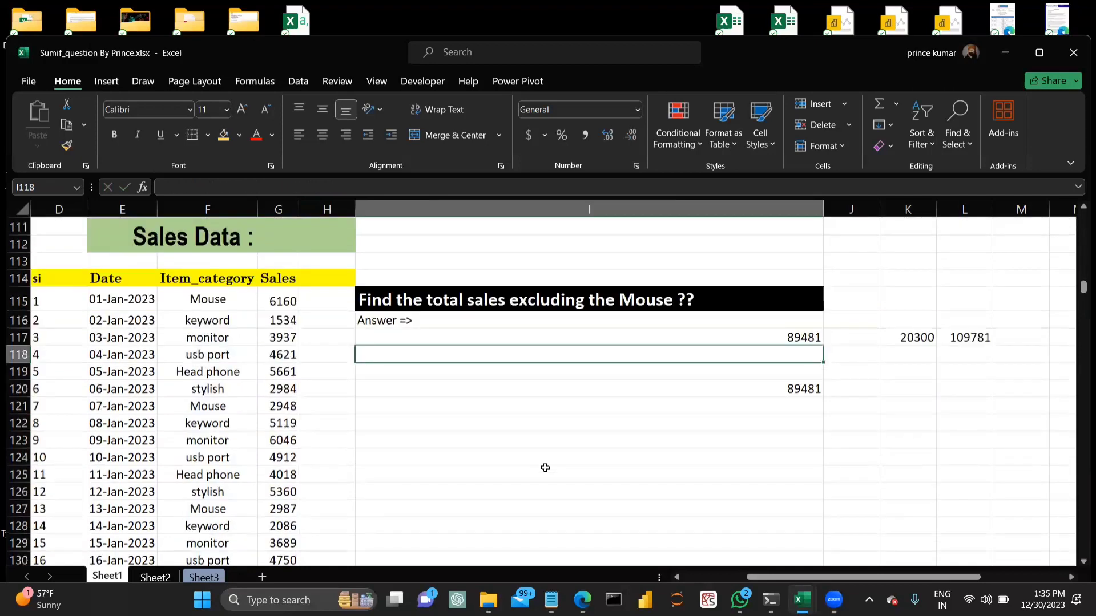
scroll(545, 468, "down", 4)
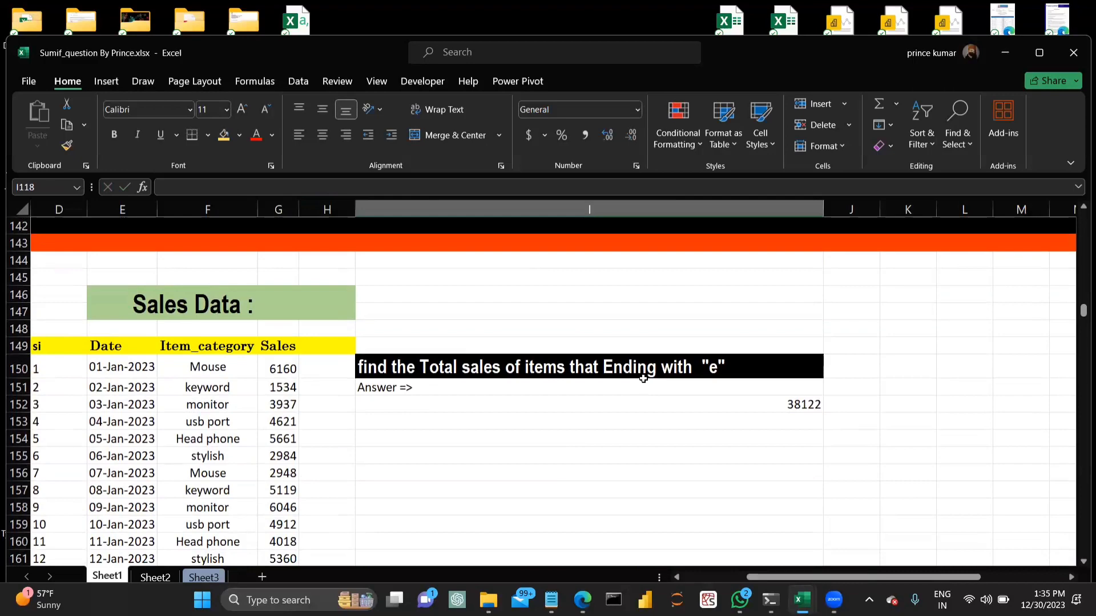
left_click(625, 403)
scroll(625, 403, "up", 8)
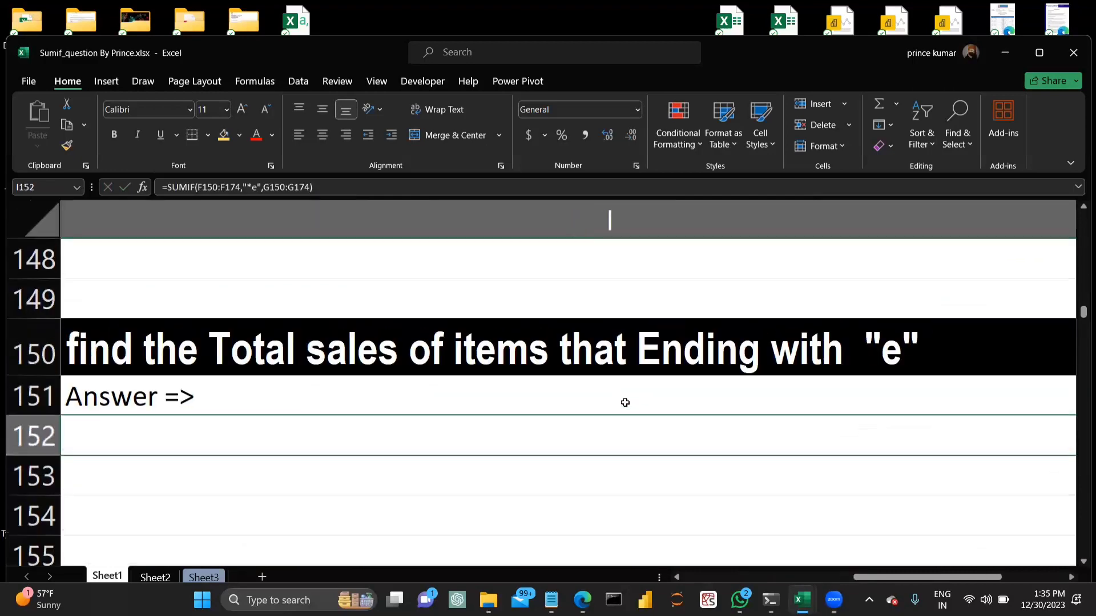
Step: Inspect the ranges and wildcard criterion inside the SUMIF formula in I152 for items ending with "e"
scroll(625, 403, "down", 5)
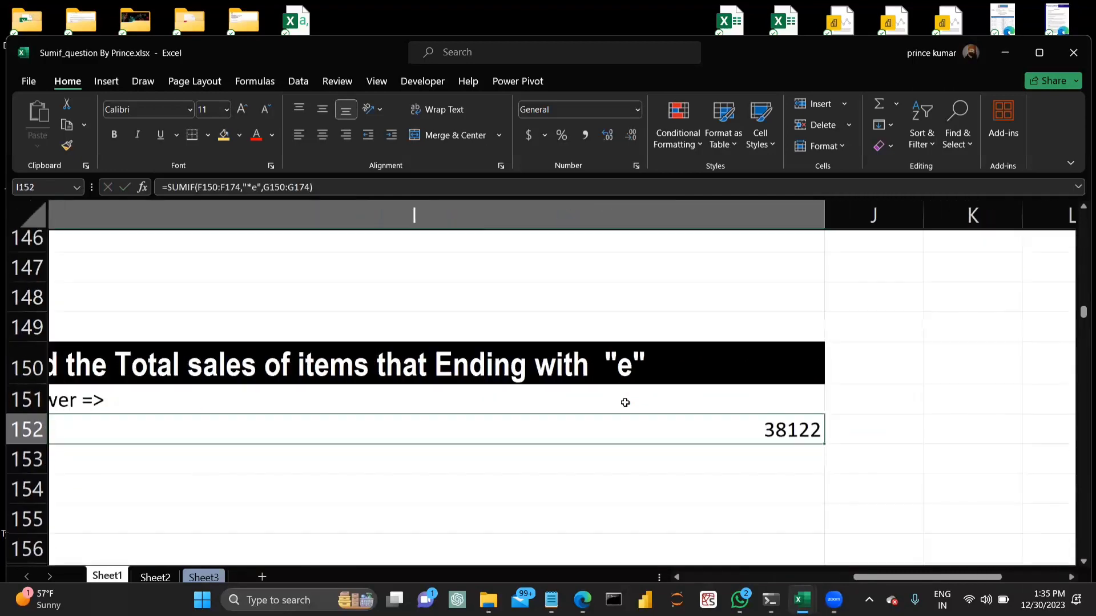
scroll(625, 403, "down", 2)
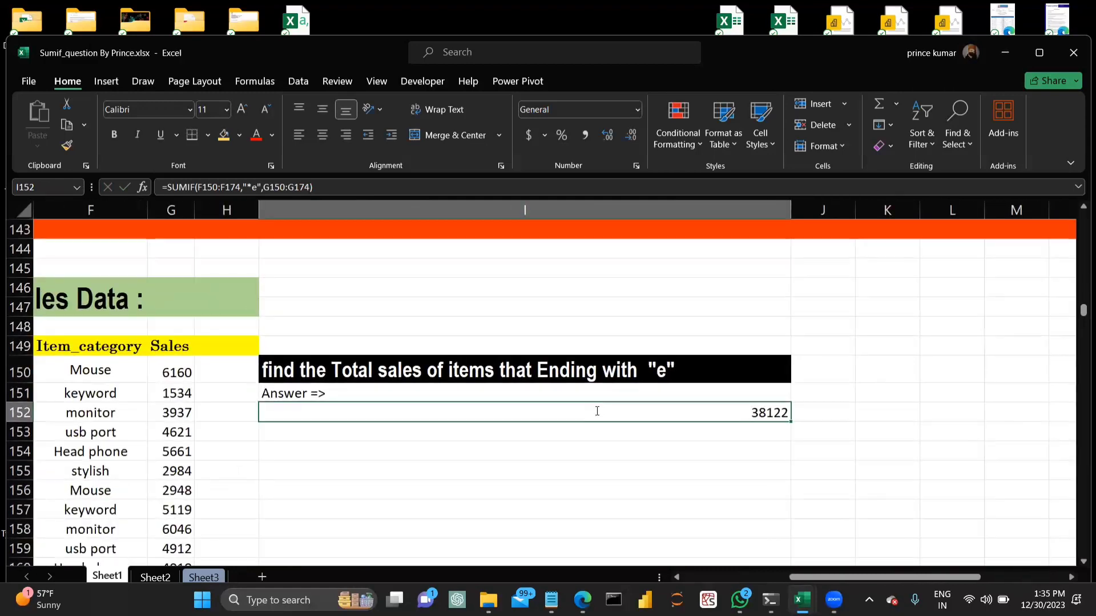
double_click(516, 404)
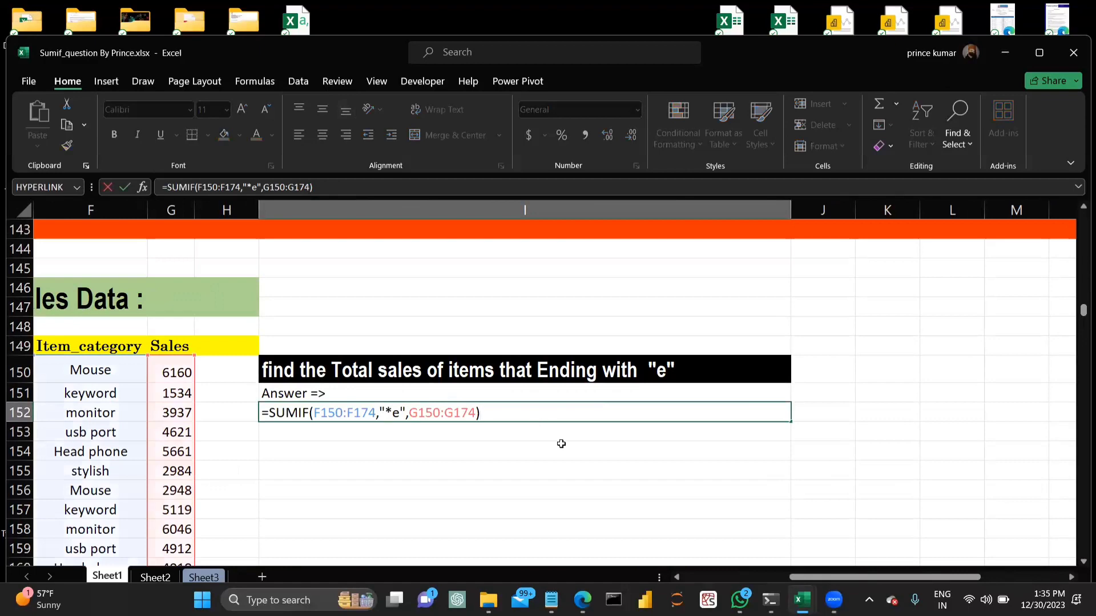
key("Return")
Step: Examine the existing SUMIF formula in I188 that totals the sales of items beginning with "M"
scroll(561, 444, "down", 12)
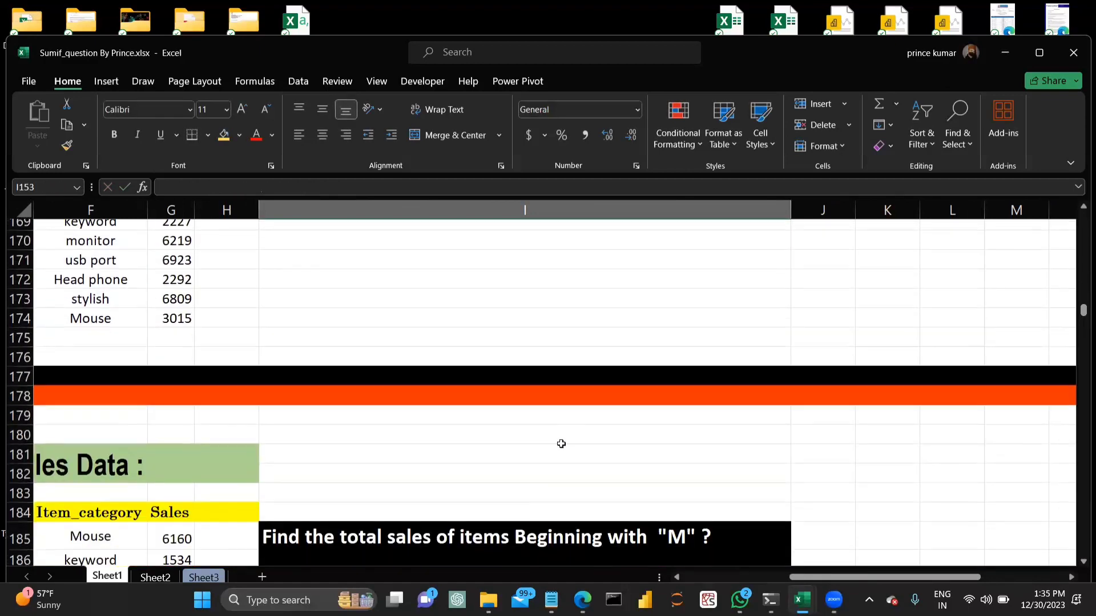
scroll(561, 444, "up", 1)
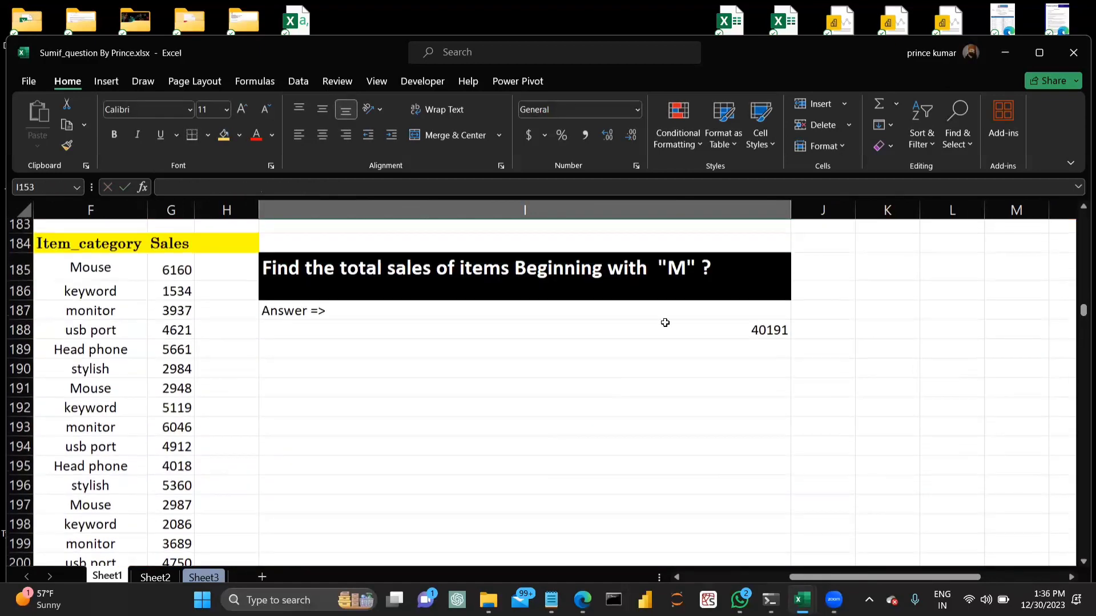
double_click(656, 330)
double_click(657, 330)
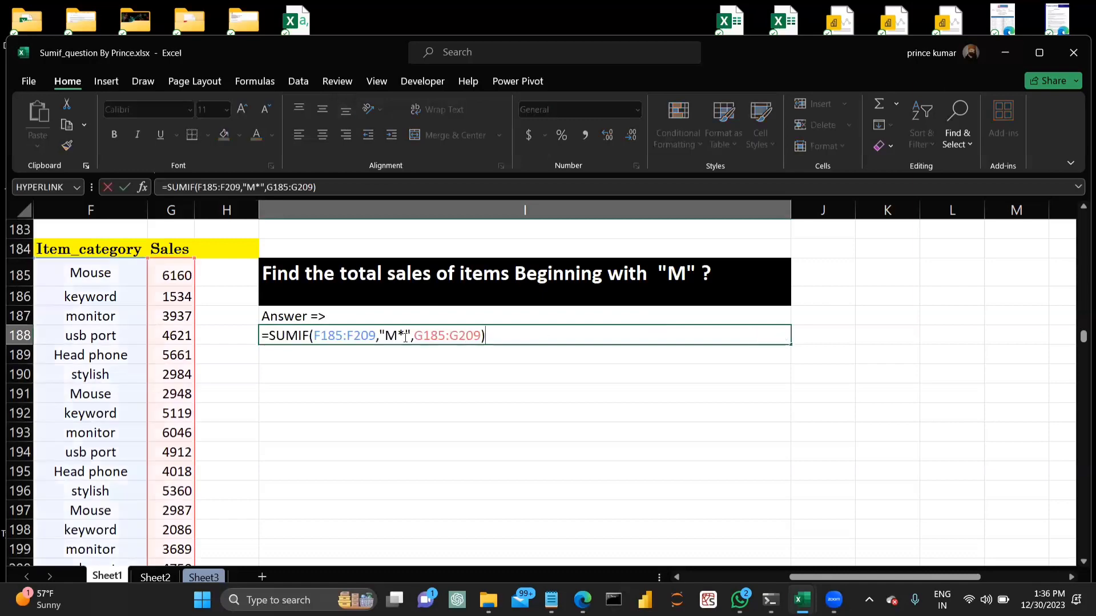
key("Return")
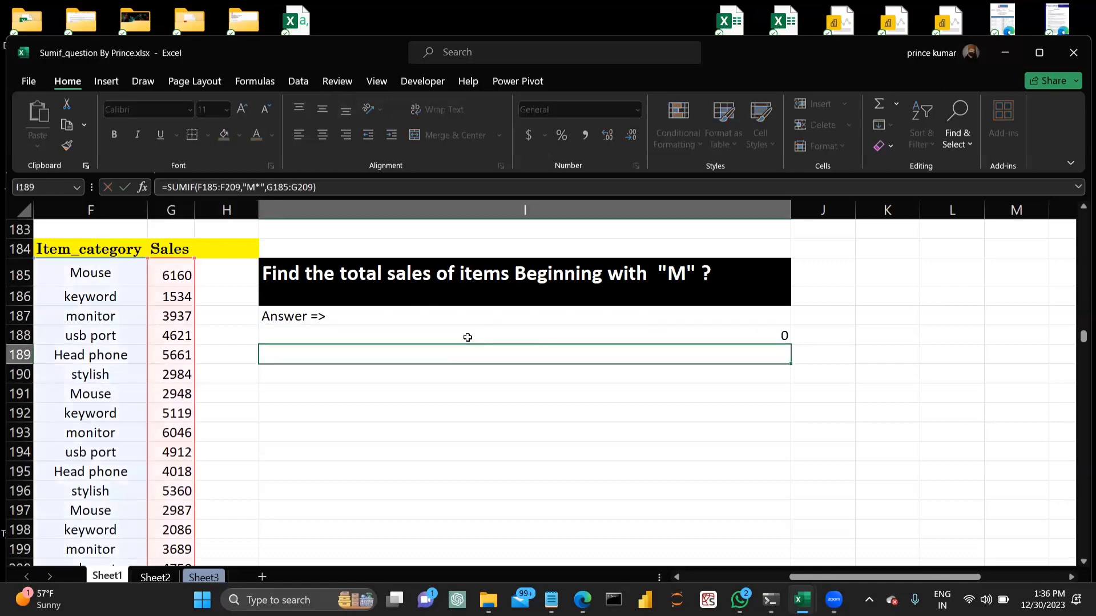
Step: Examine the existing SUMIF formula in I222 that totals the sales of items containing "OR"
scroll(467, 337, "down", 8)
scroll(468, 337, "down", 1)
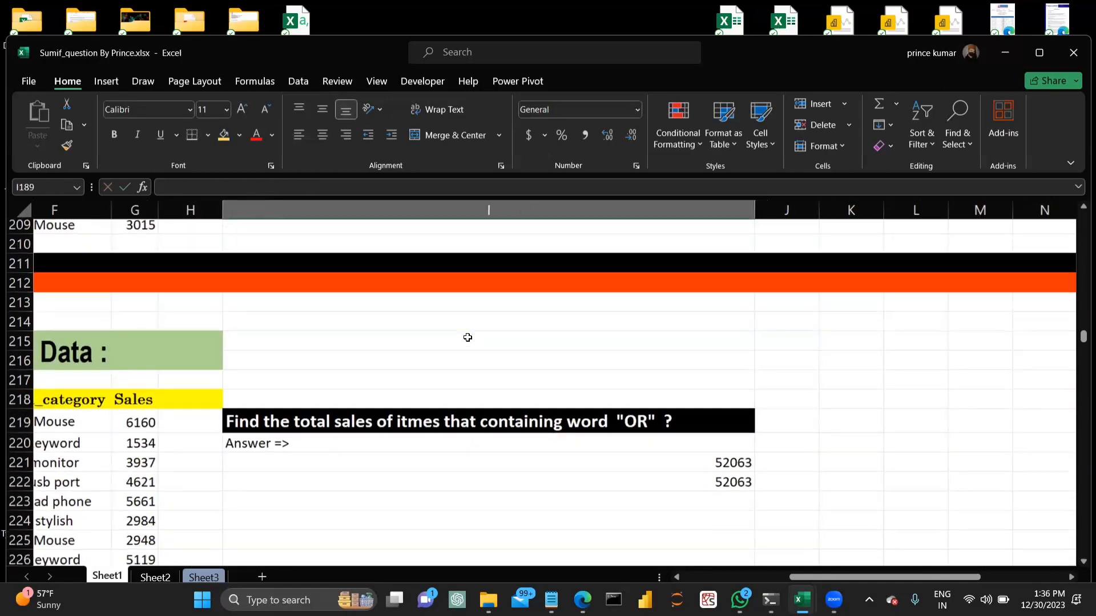
scroll(468, 337, "left", 1)
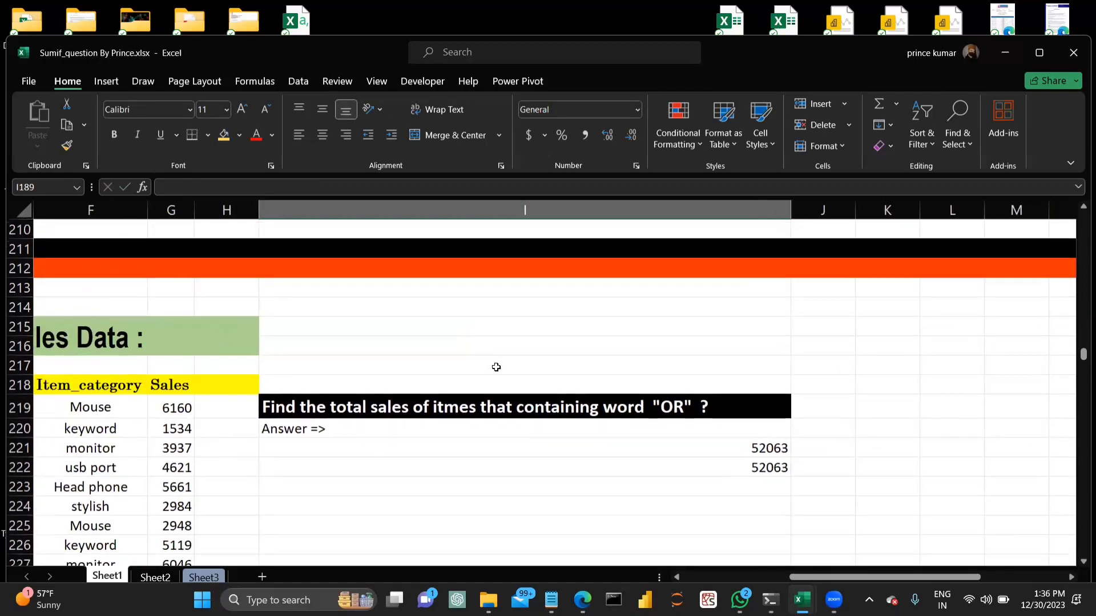
left_click(615, 470)
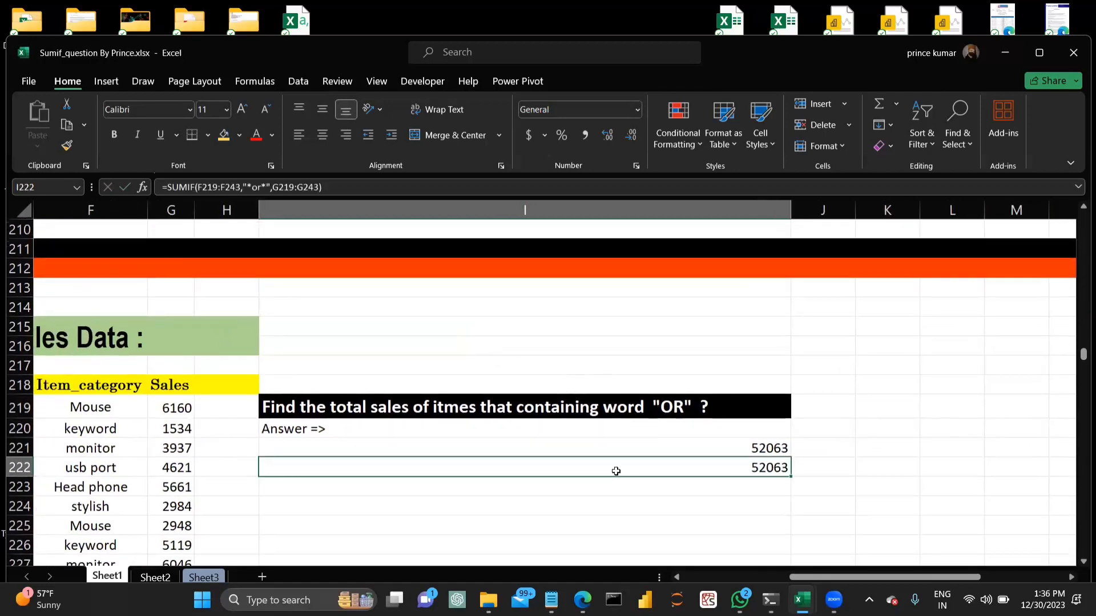
double_click(503, 465)
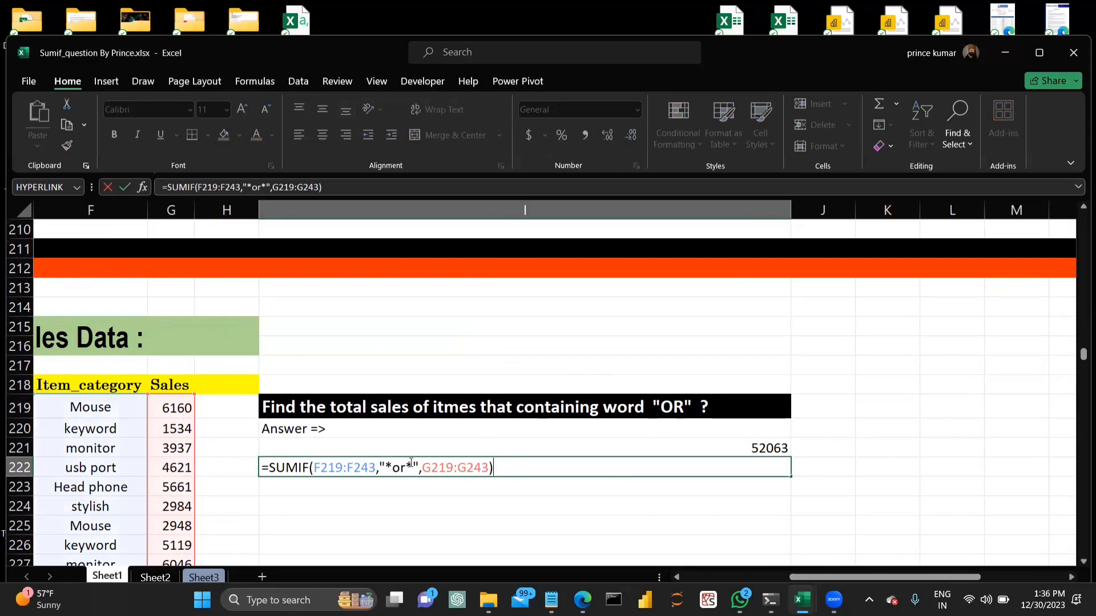
key("Return")
Step: Examine the existing SUMIF formula in I254 that totals the sales of items with a 7-character name
scroll(497, 463, "down", 4)
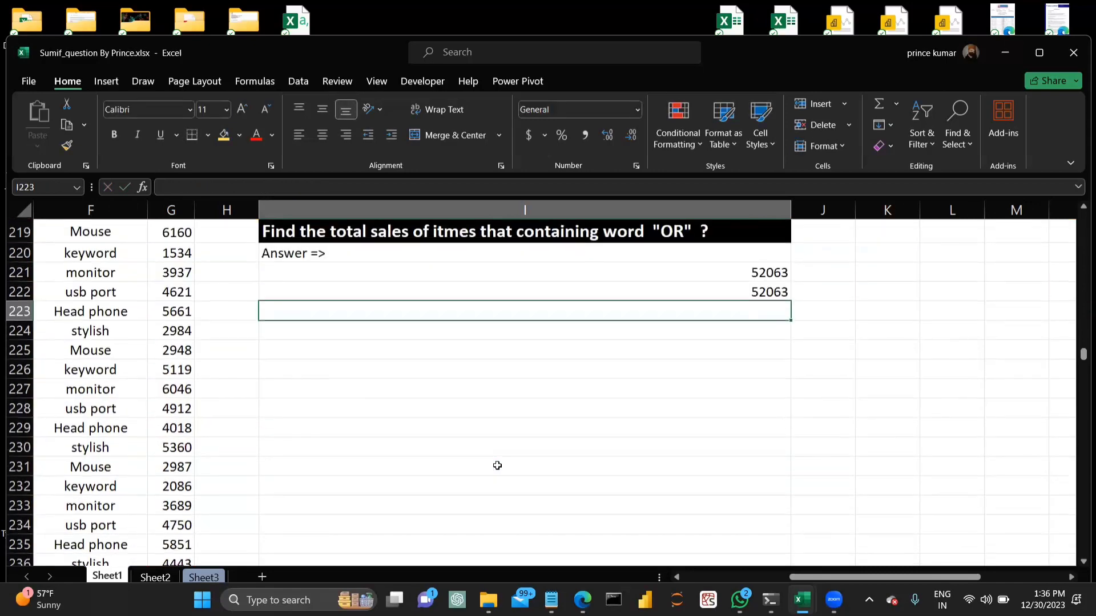
scroll(539, 482, "down", 7)
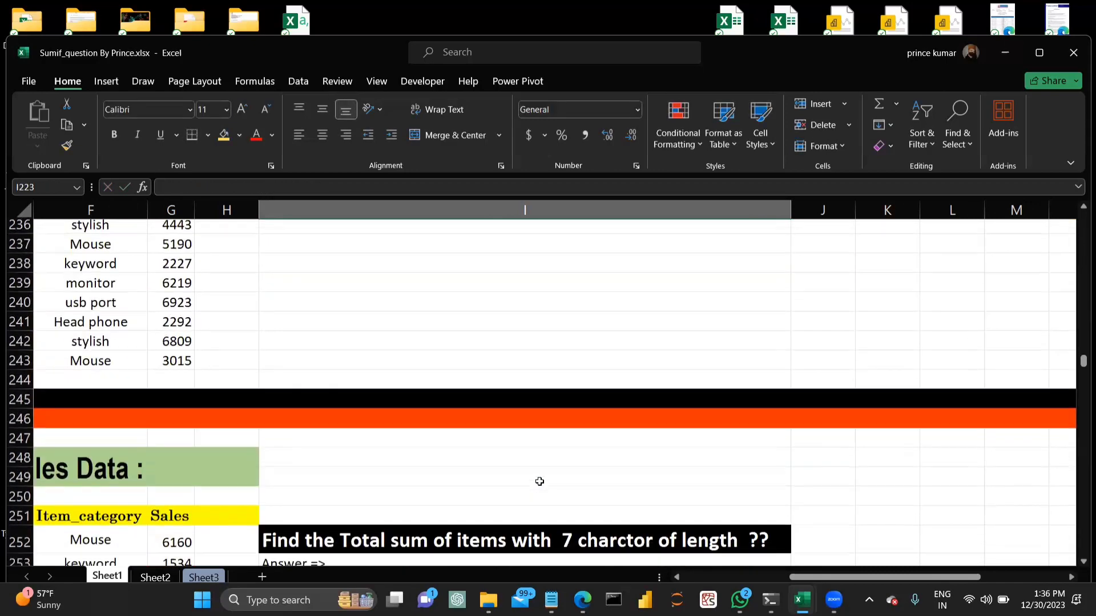
scroll(540, 482, "down", 2)
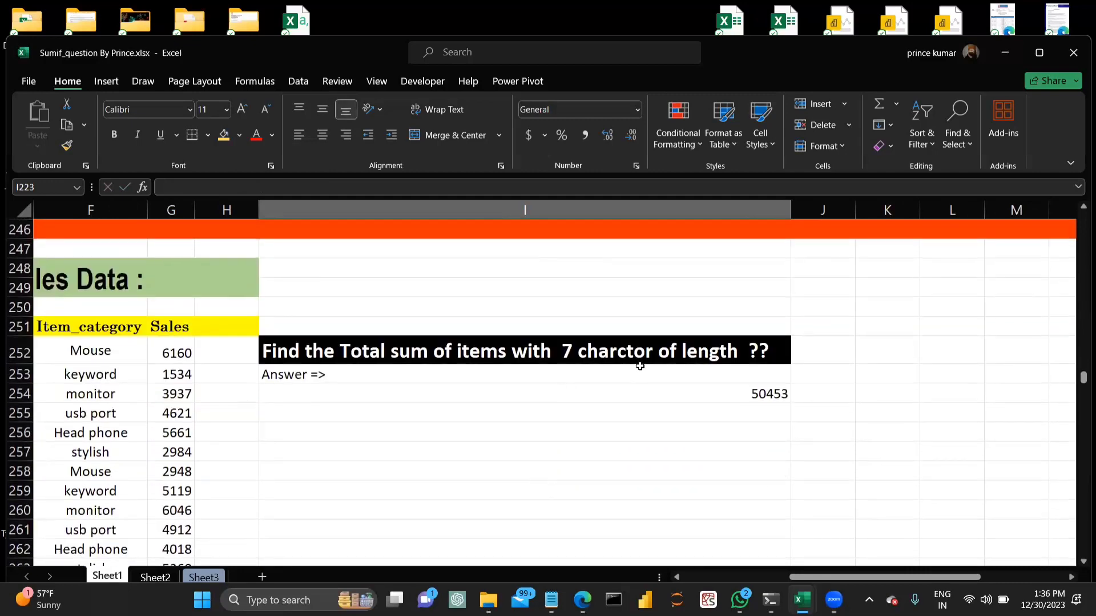
left_click(644, 392)
key("F2")
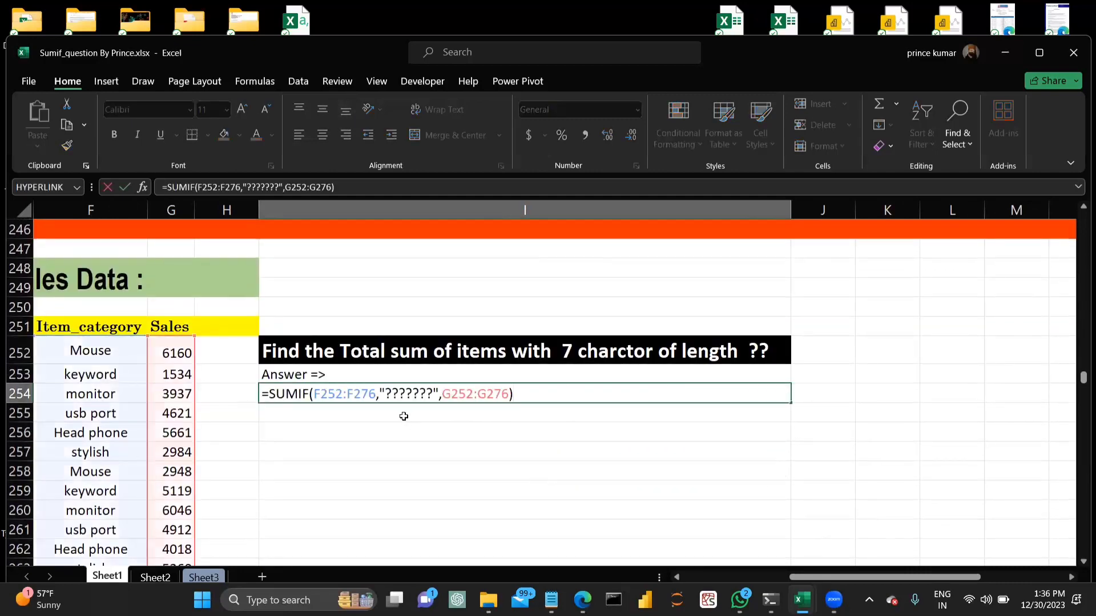
key("Return")
Step: Begin a SUMIF formula in I291, below the question on 7-character items ending with "D", using F287:F311 as the range
scroll(526, 409, "down", 8)
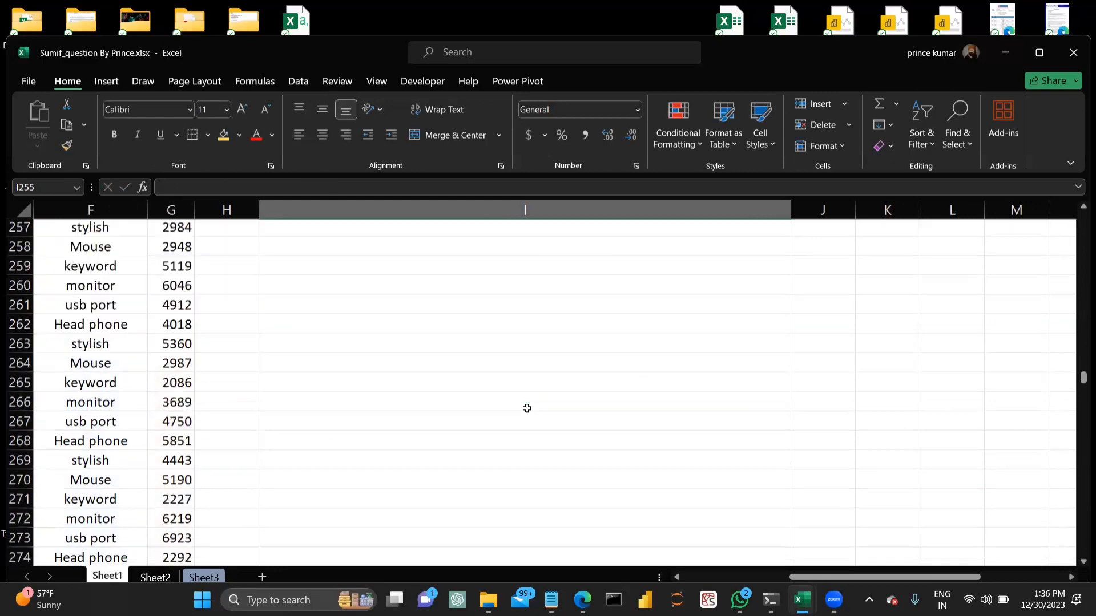
scroll(527, 408, "down", 2)
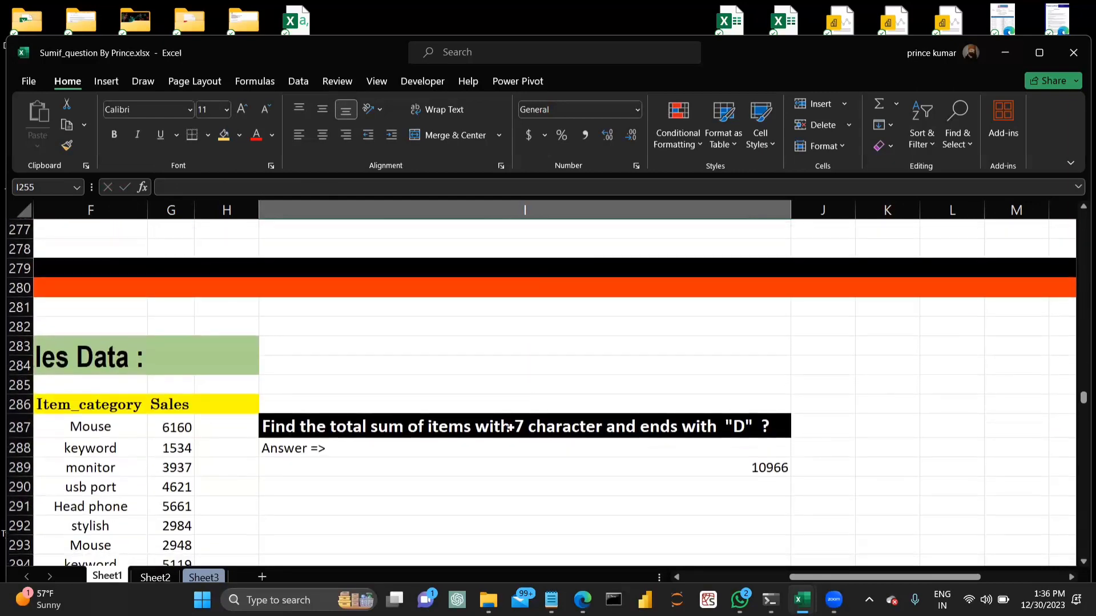
scroll(485, 437, "left", 3)
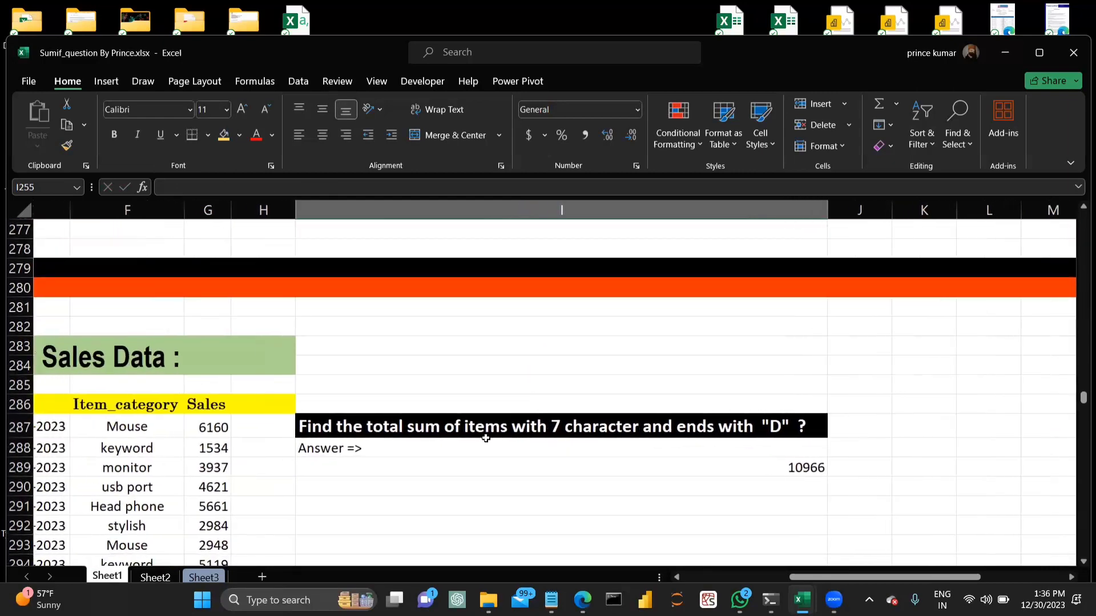
scroll(485, 438, "down", 1)
scroll(485, 438, "down", 1)
scroll(486, 438, "left", 1)
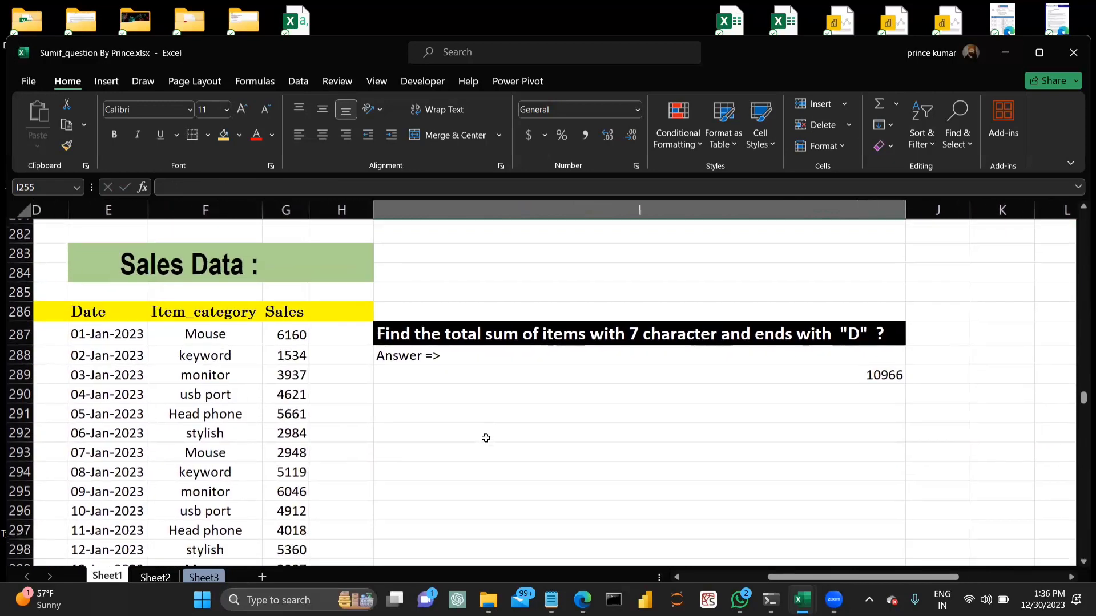
left_click(591, 412)
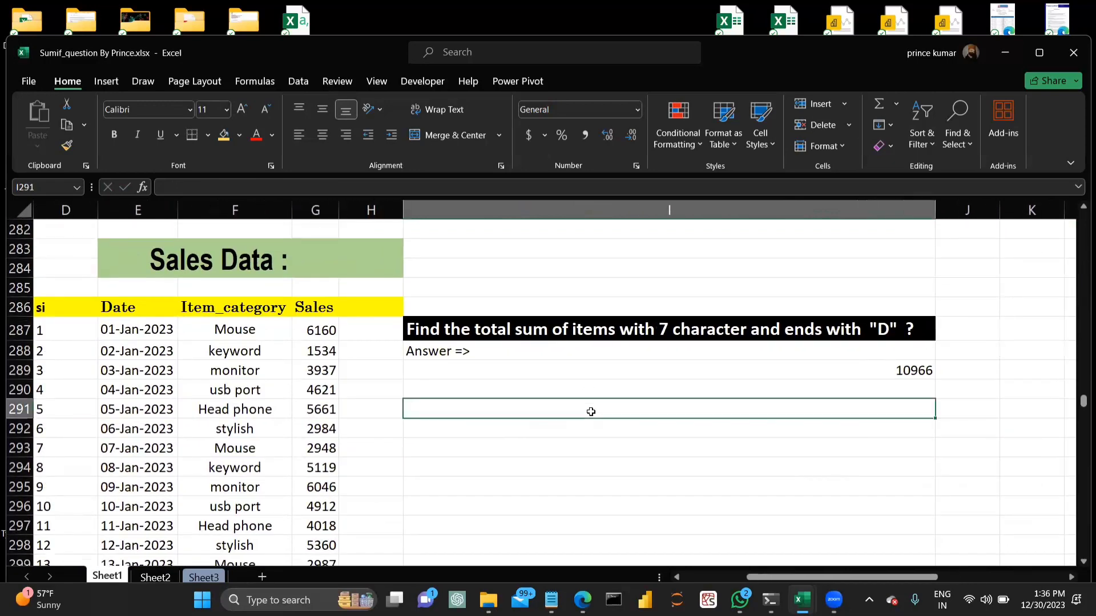
type("=sumif")
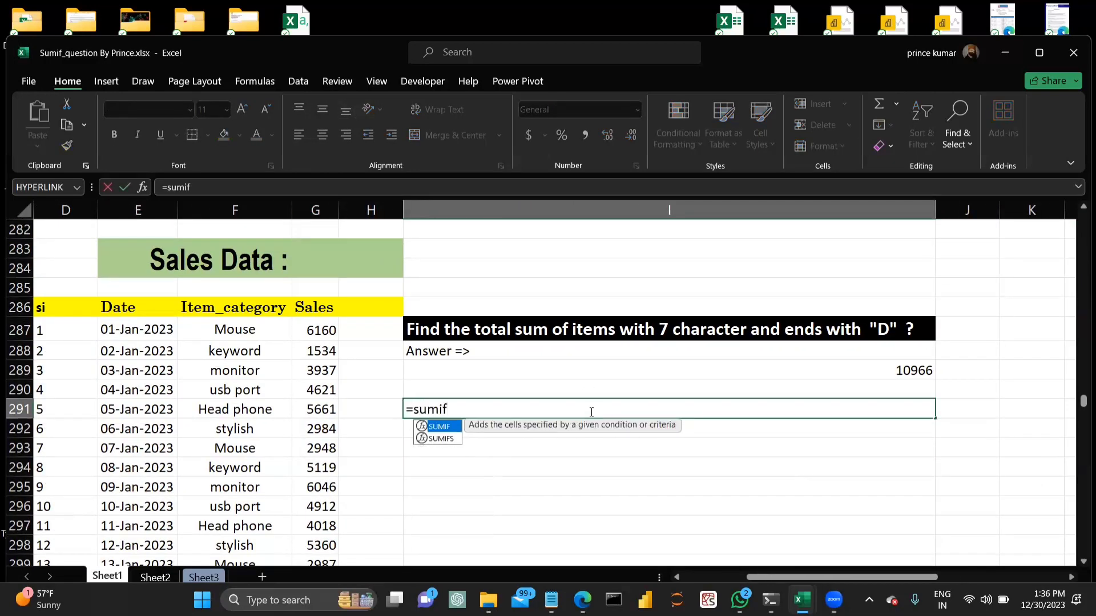
key("Tab")
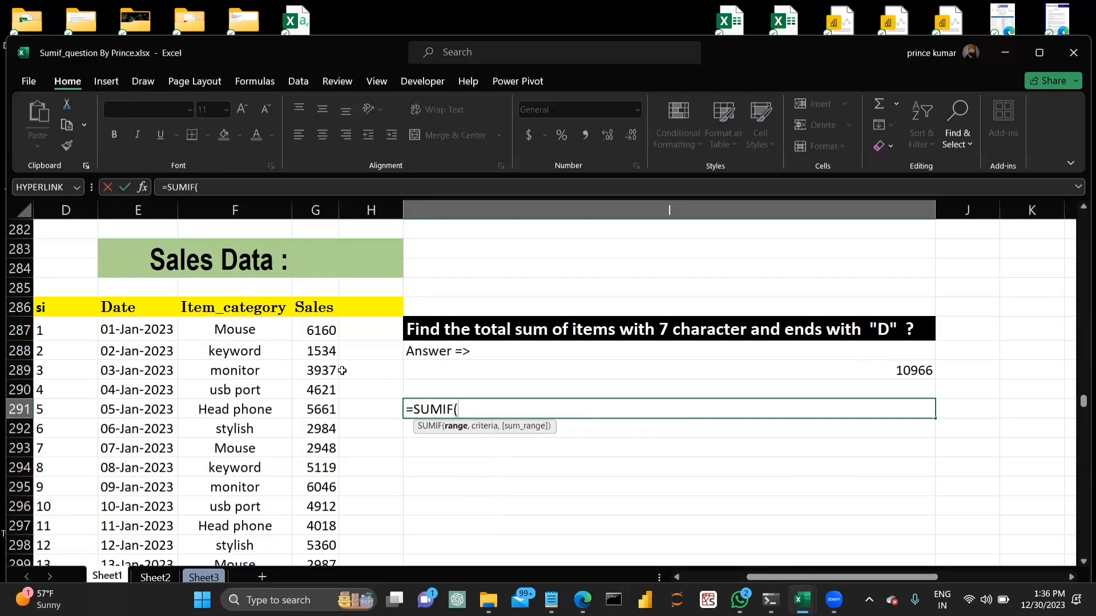
left_click(237, 330)
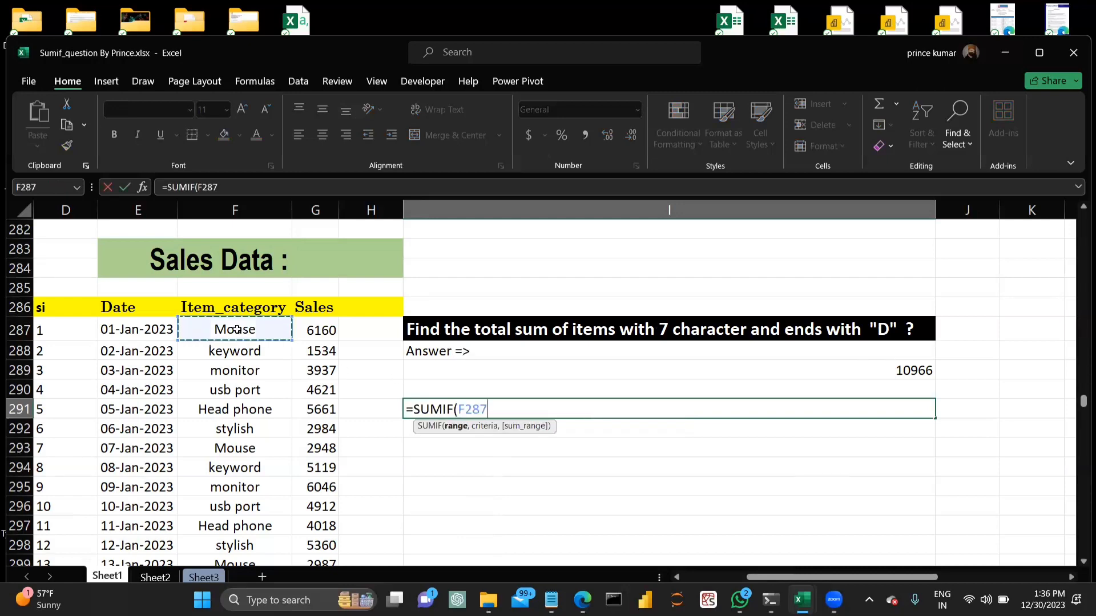
key("ctrl+shift+Down")
type(",")
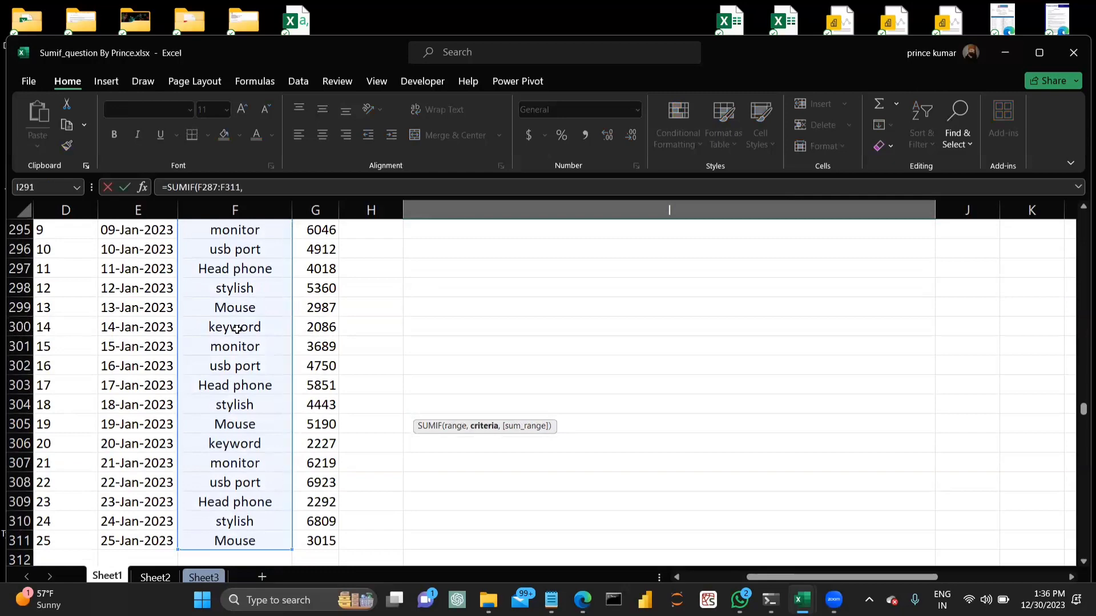
Step: Complete the SUMIF formula in I291 with the criterion "??????D" and the sum range G287:G311
scroll(236, 330, "up", 4)
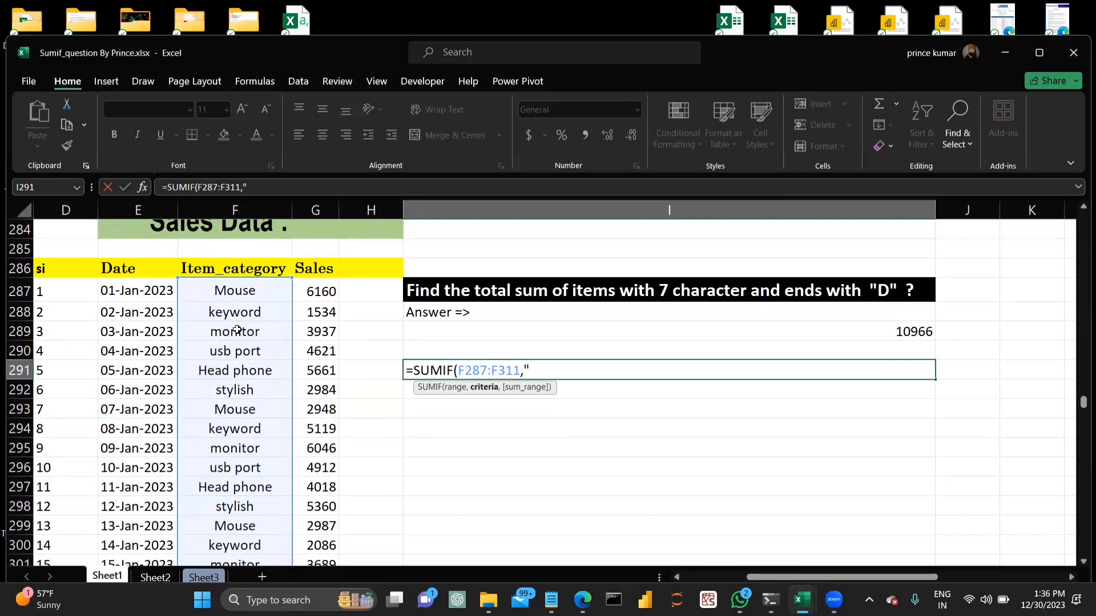
type("?????")
key("BackSpace")
type("D")
type(",")
left_click(309, 292)
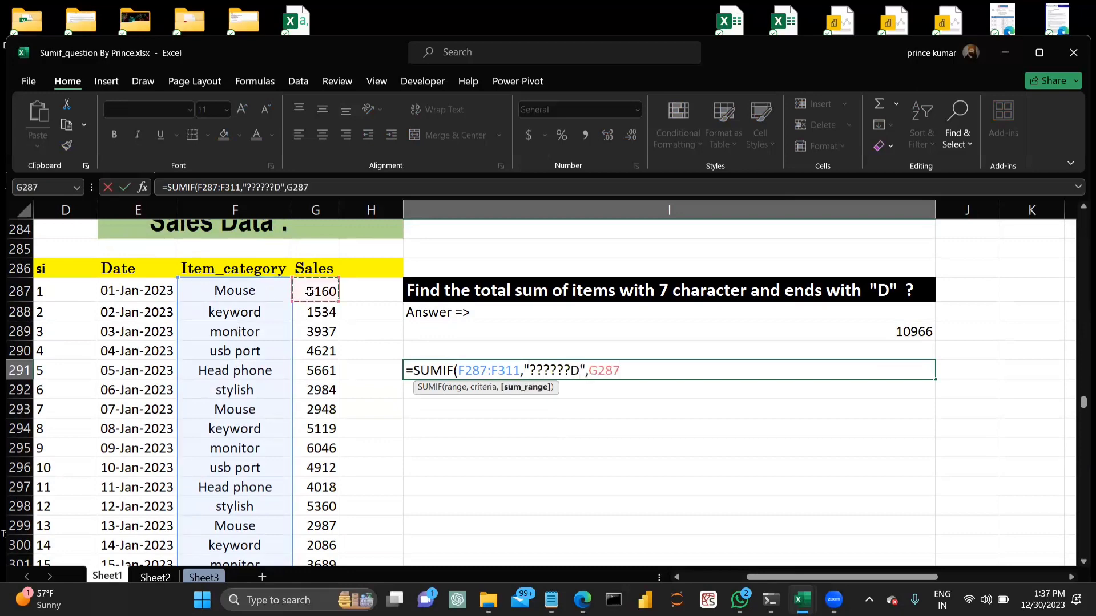
key("ctrl+shift+Down")
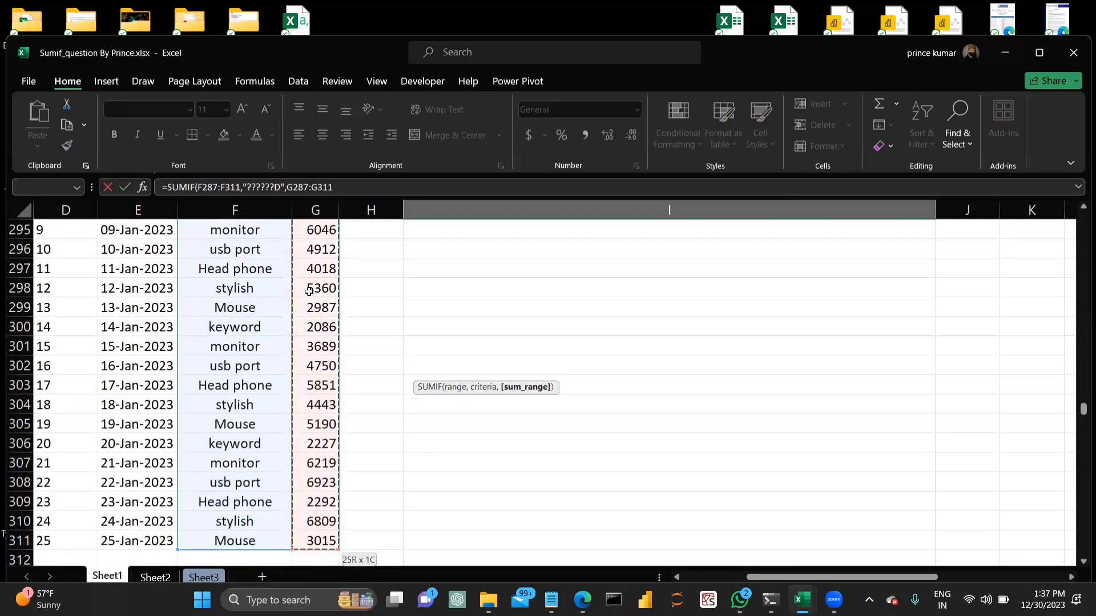
scroll(308, 292, "up", 5)
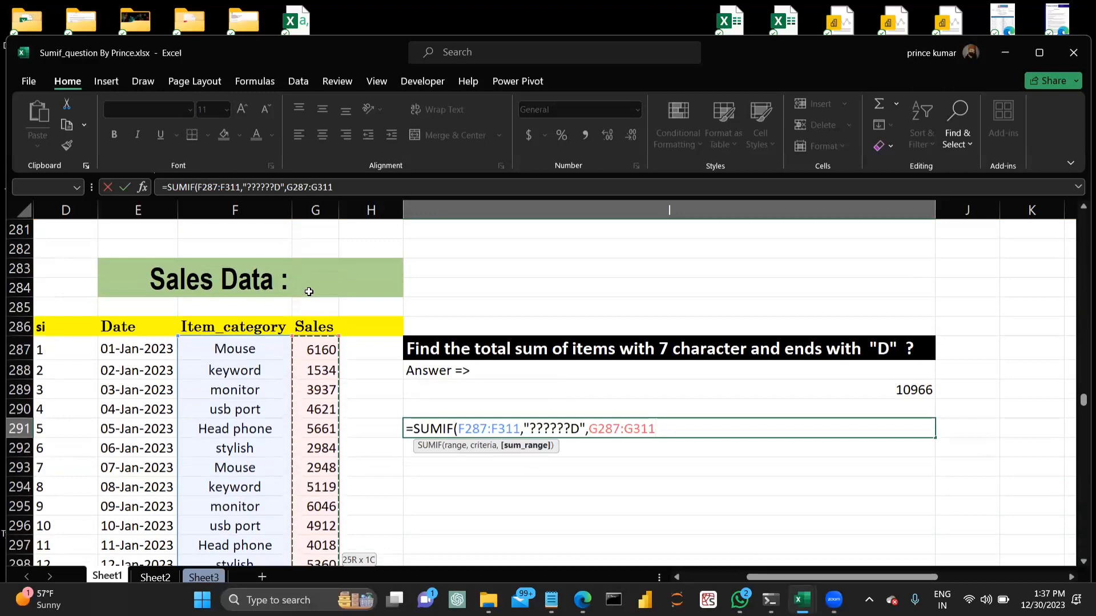
type(")")
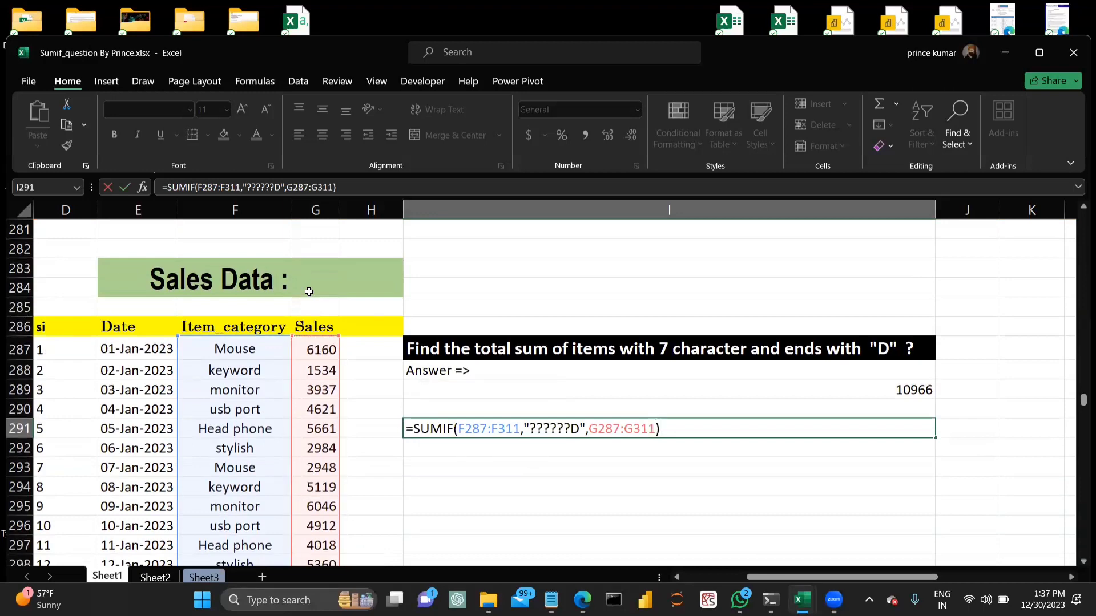
key("Return")
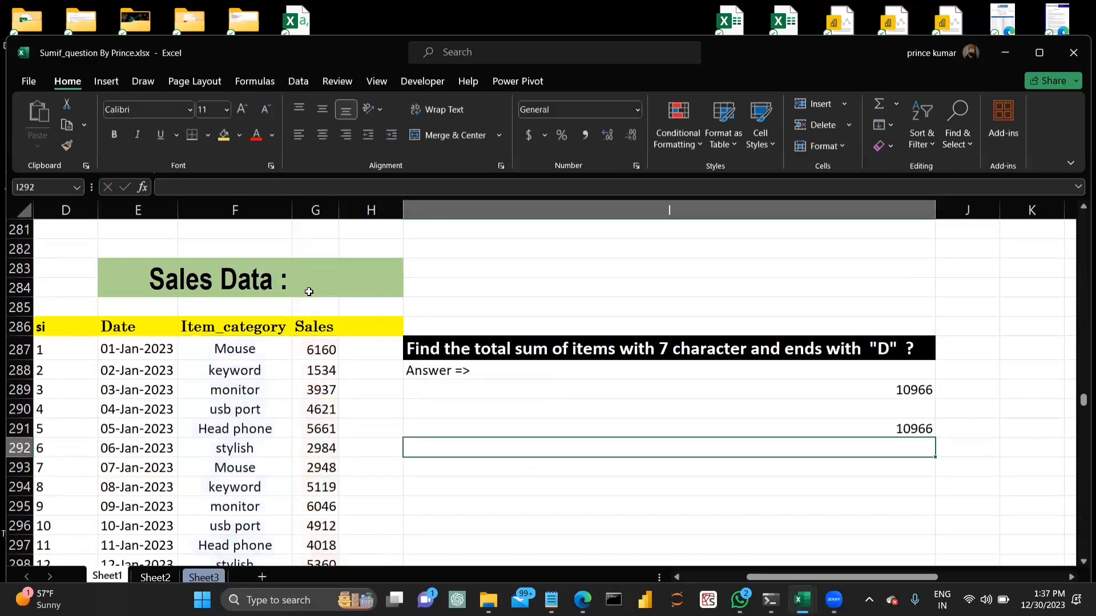
Step: Review the new SUMIF formula in I291, checking its wildcard criterion and both ranges against the sales data
scroll(855, 425, "up", 1)
left_click(856, 424)
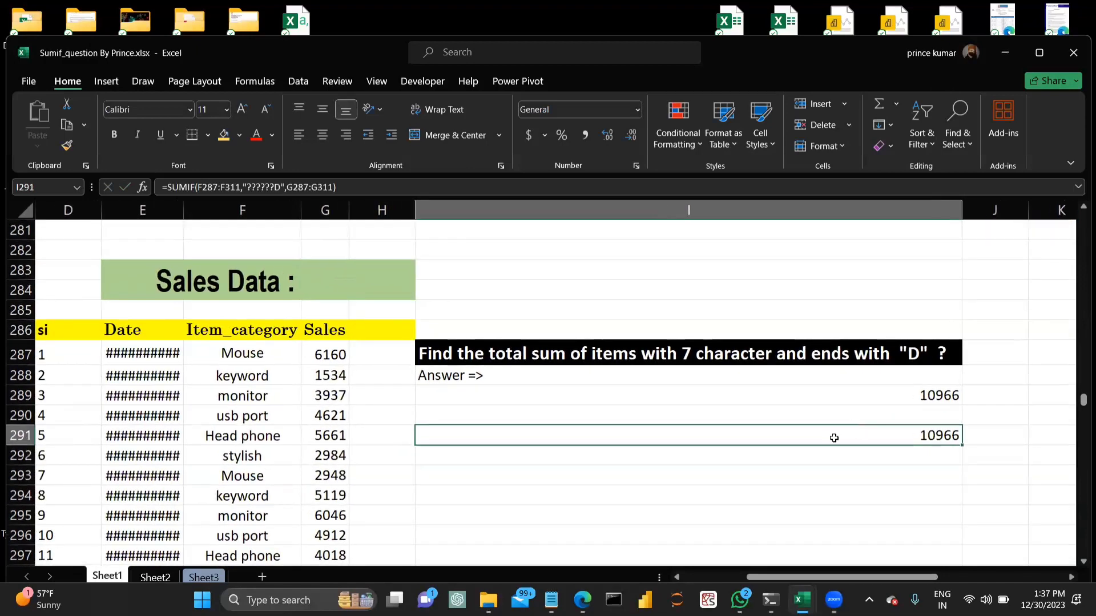
double_click(834, 437)
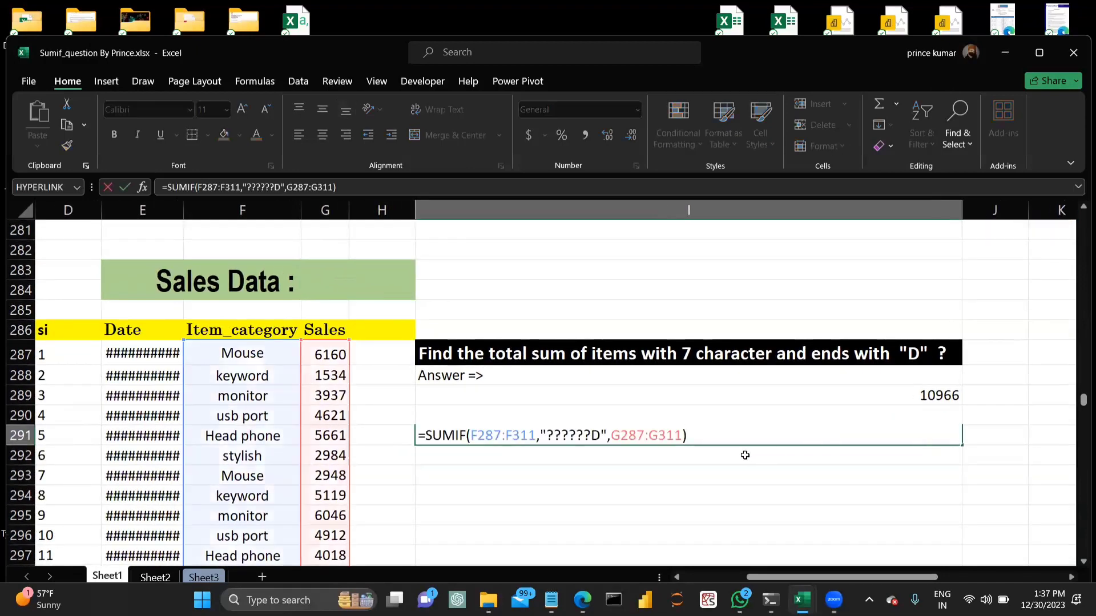
scroll(744, 455, "up", 2)
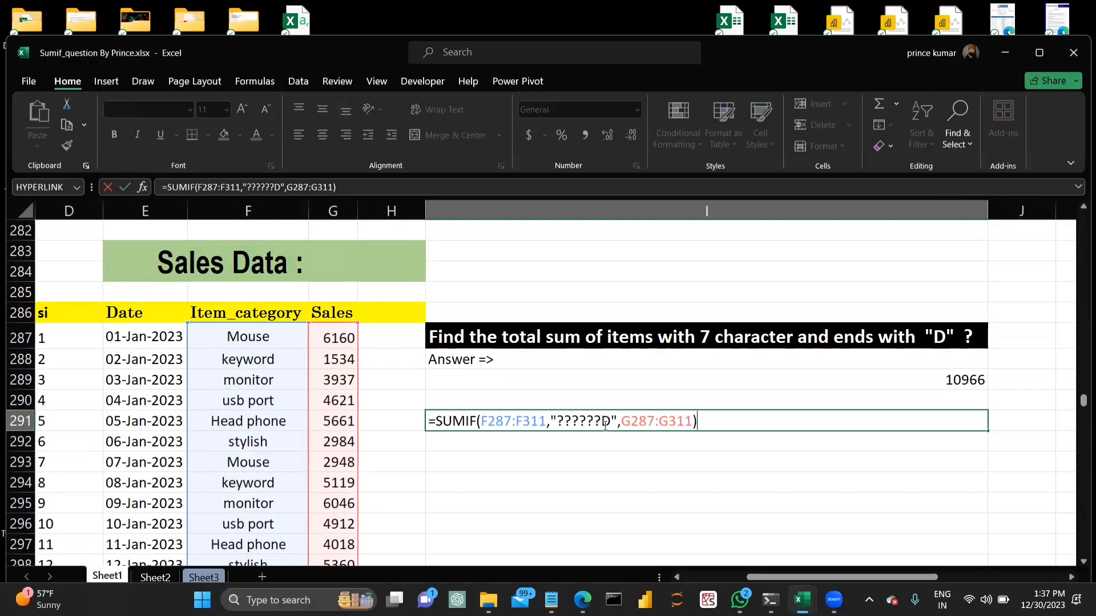
key("ctrl+Return")
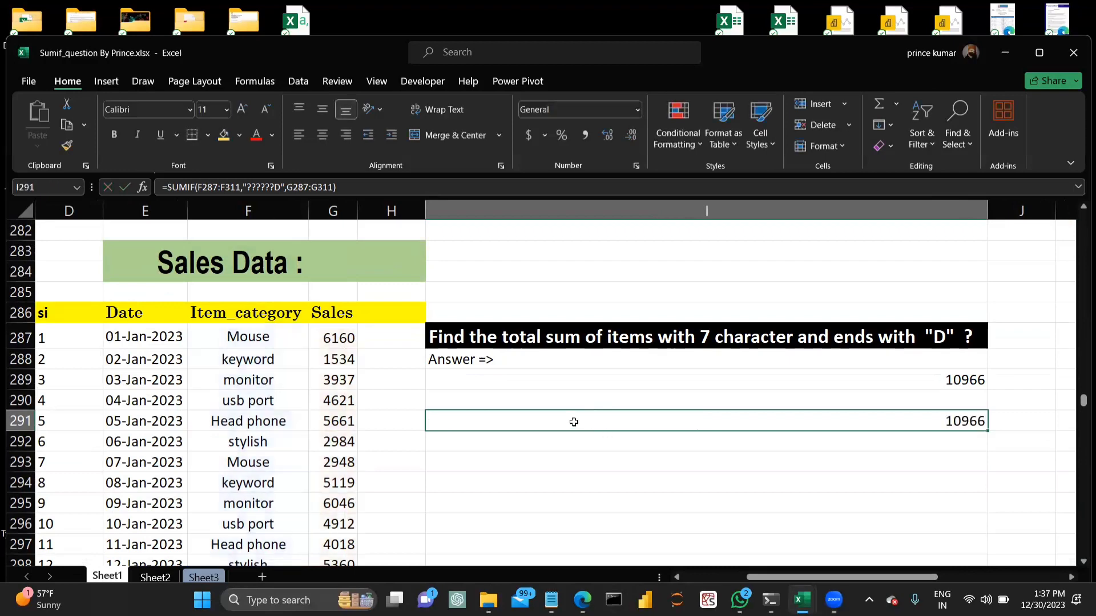
double_click(574, 422)
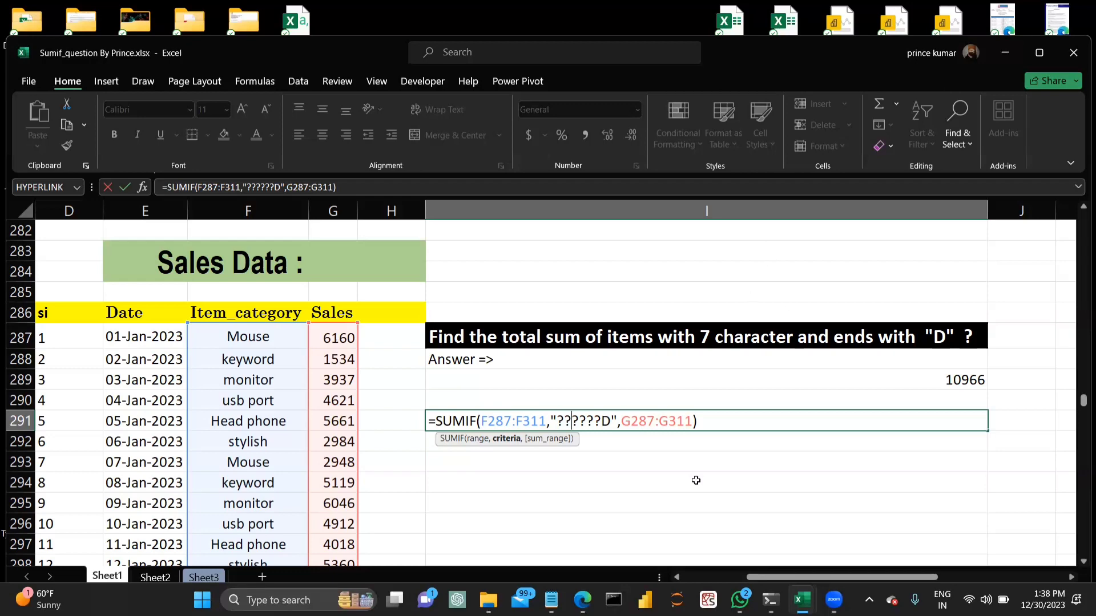
Step: Confirm the SUMIF formula in I291
left_click(697, 422)
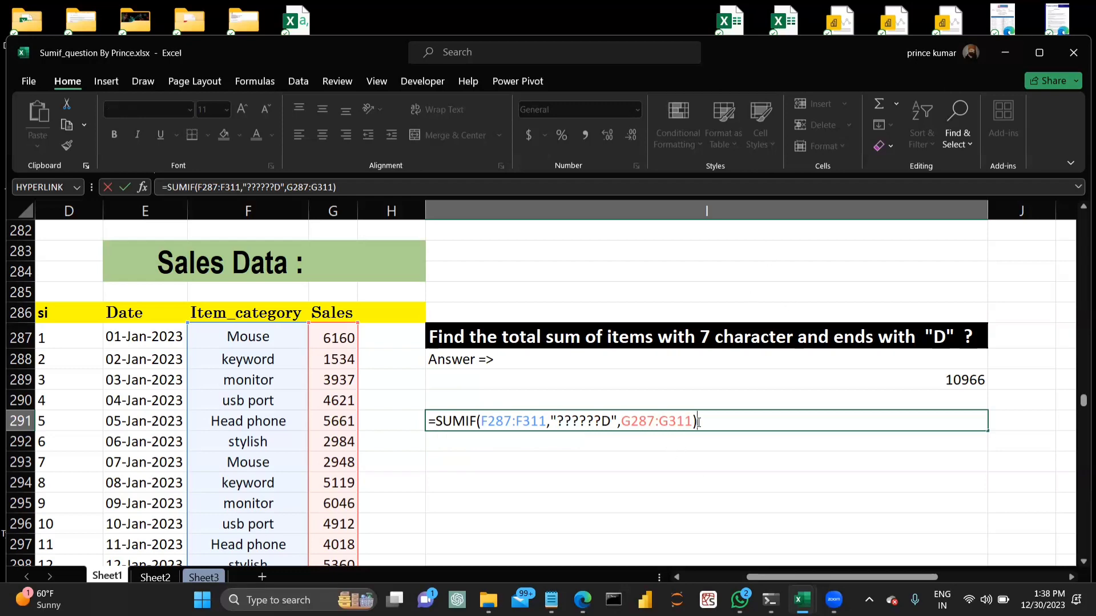
key("Return")
Step: Examine the existing SUMIF formula in I322 that totals the sales of 5-character items starting with "M"
scroll(698, 422, "down", 8)
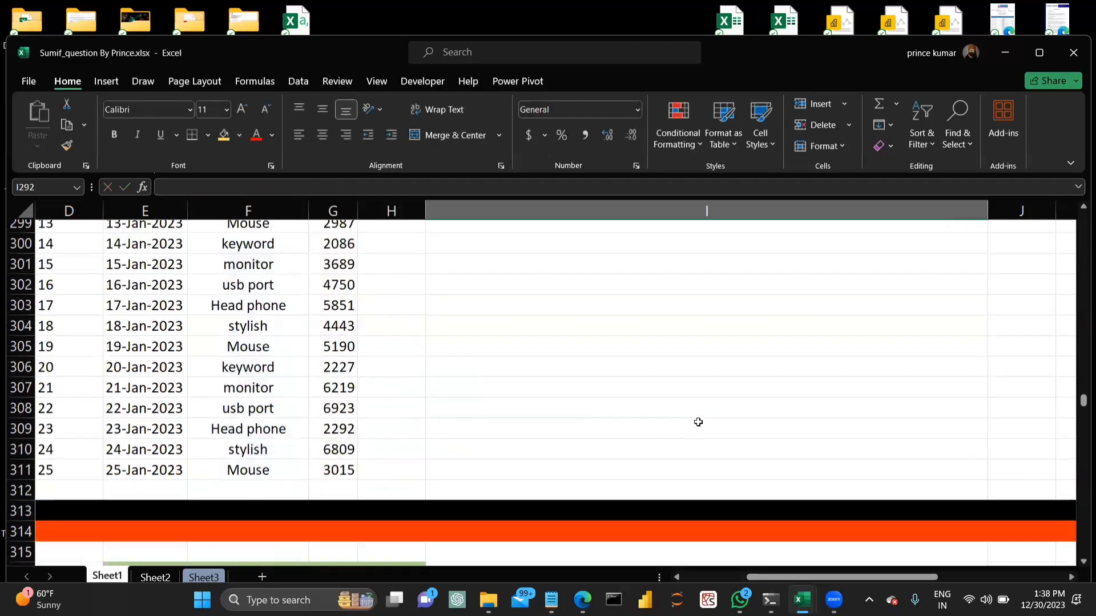
scroll(697, 422, "down", 2)
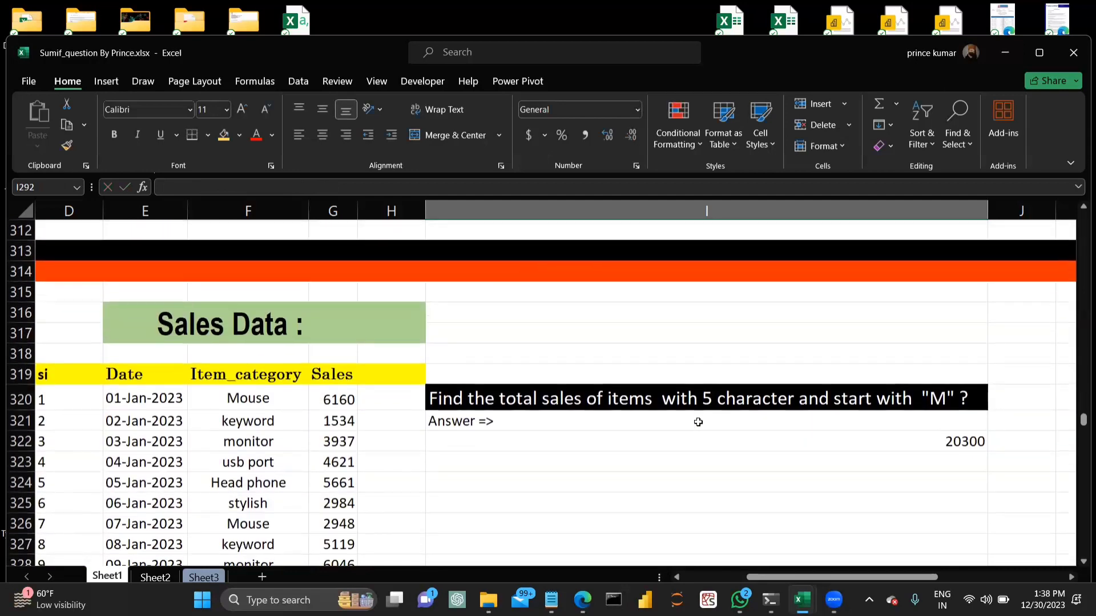
double_click(799, 438)
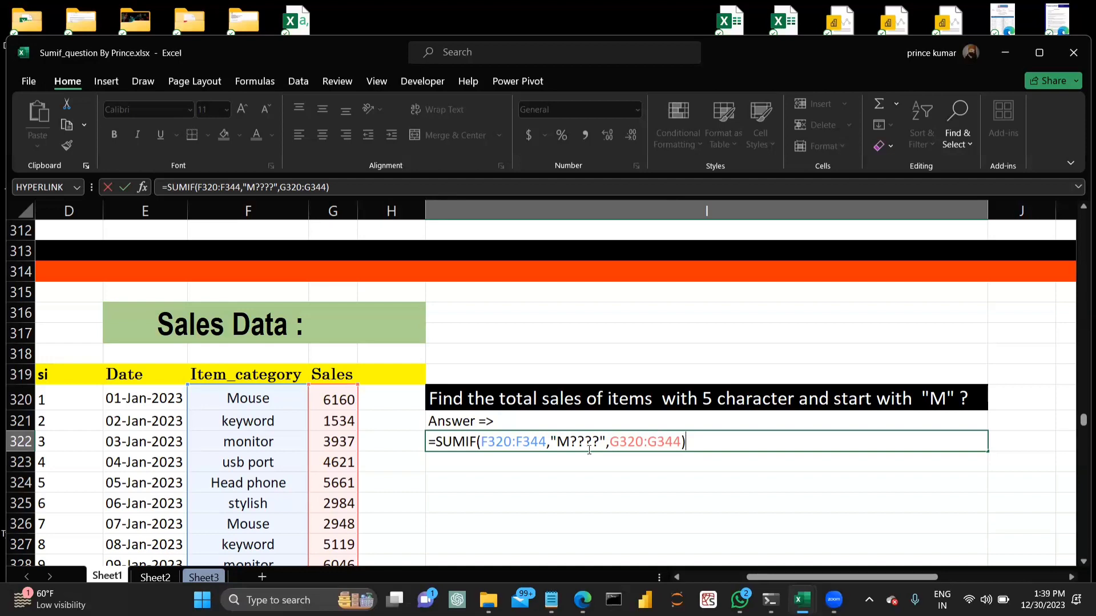
key("Return")
Step: Begin a SUMIF formula in I358, below the question on total sales that have no item category
scroll(589, 451, "down", 3)
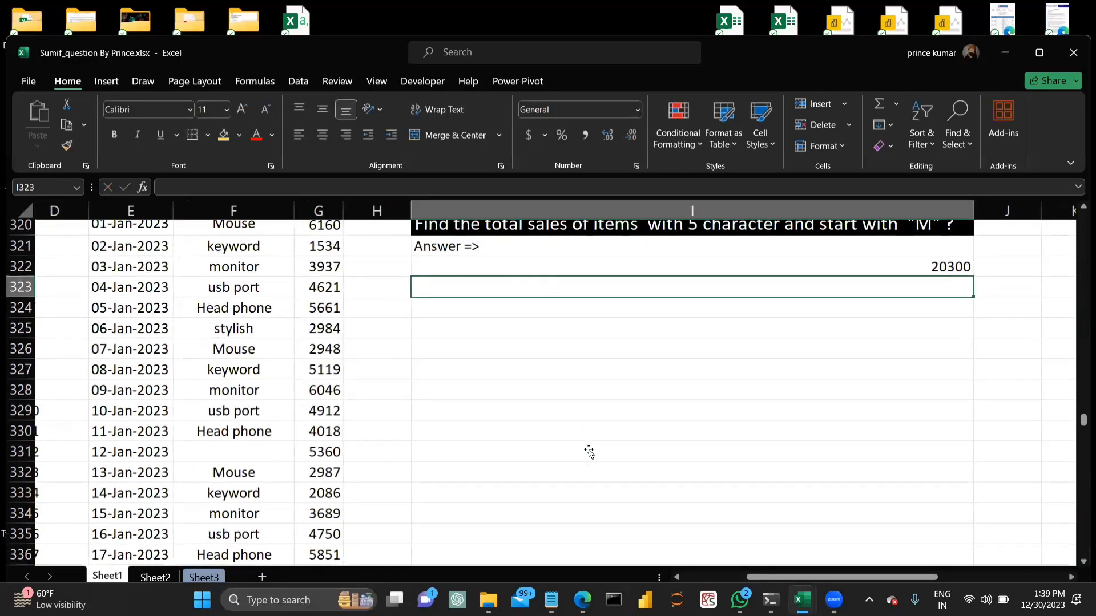
scroll(589, 451, "down", 9)
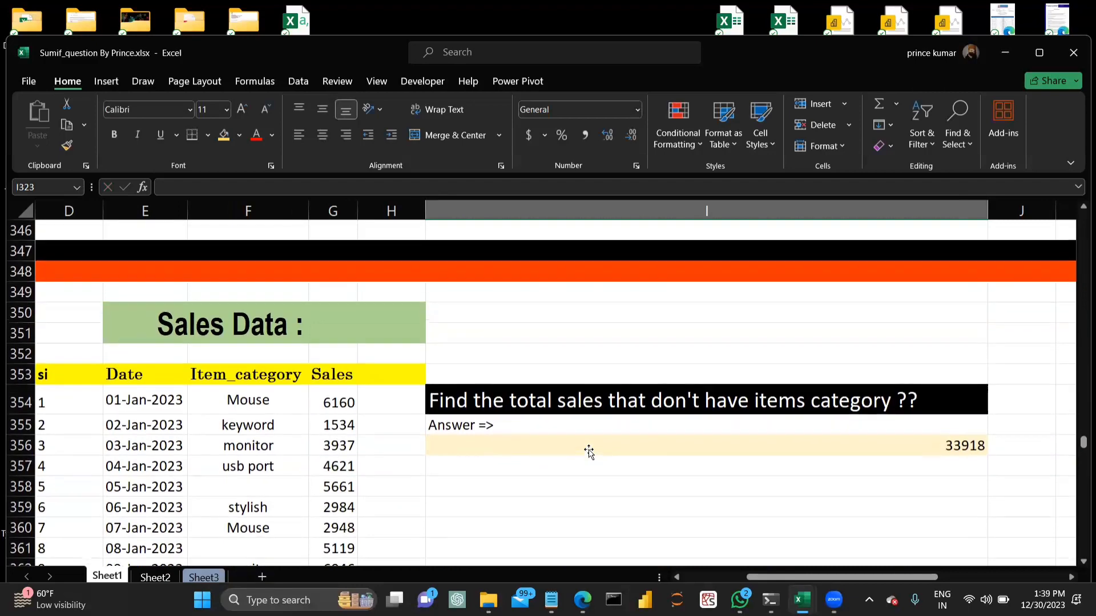
scroll(589, 451, "down", 1)
scroll(587, 450, "up", 1)
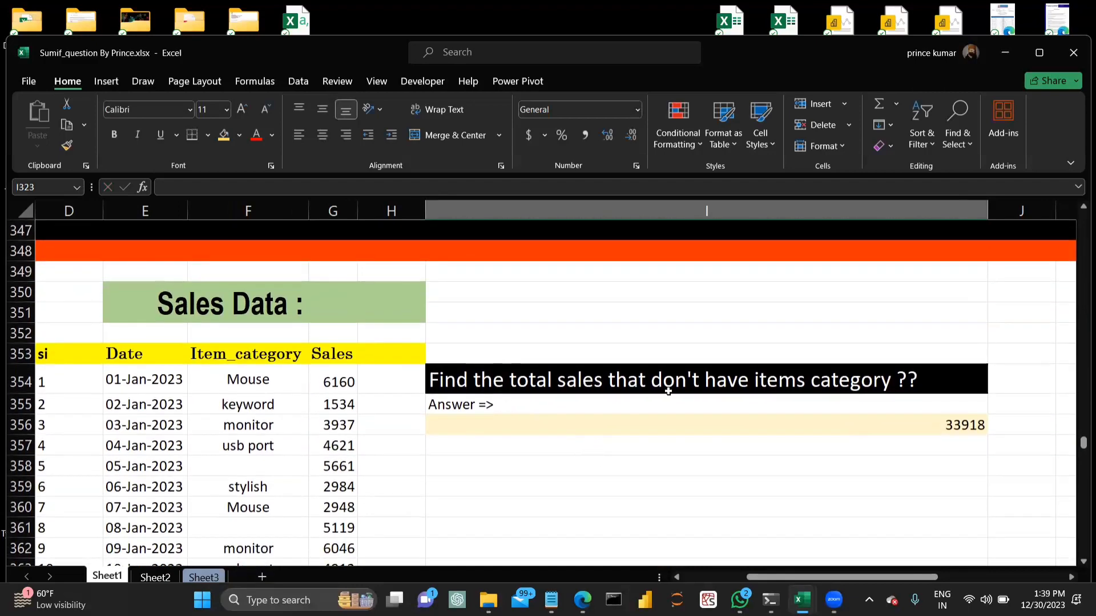
left_click(530, 454)
left_click(530, 469)
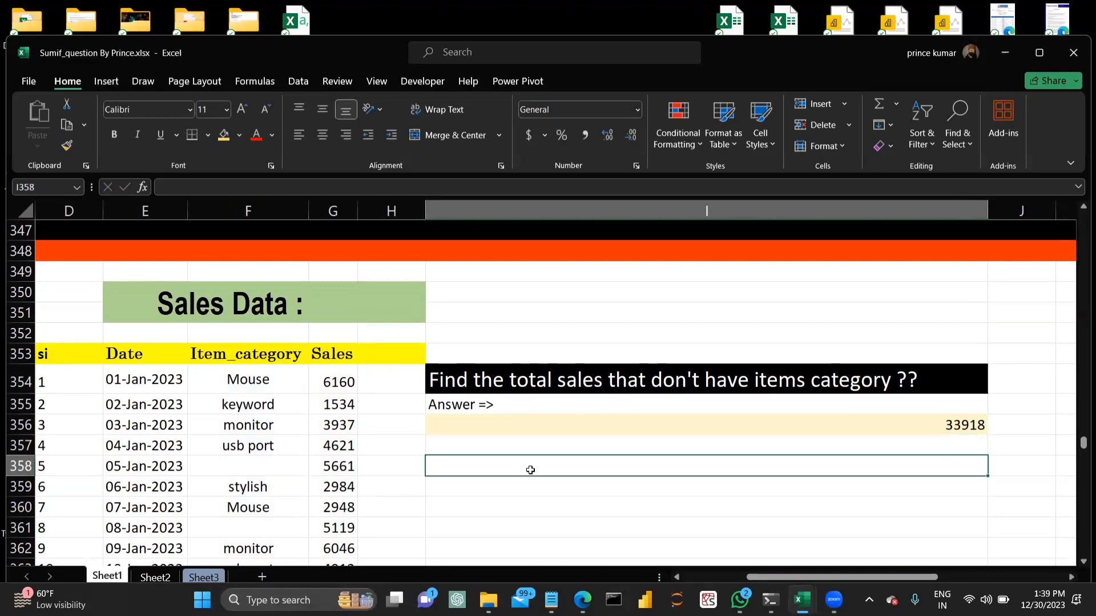
type("=sumif")
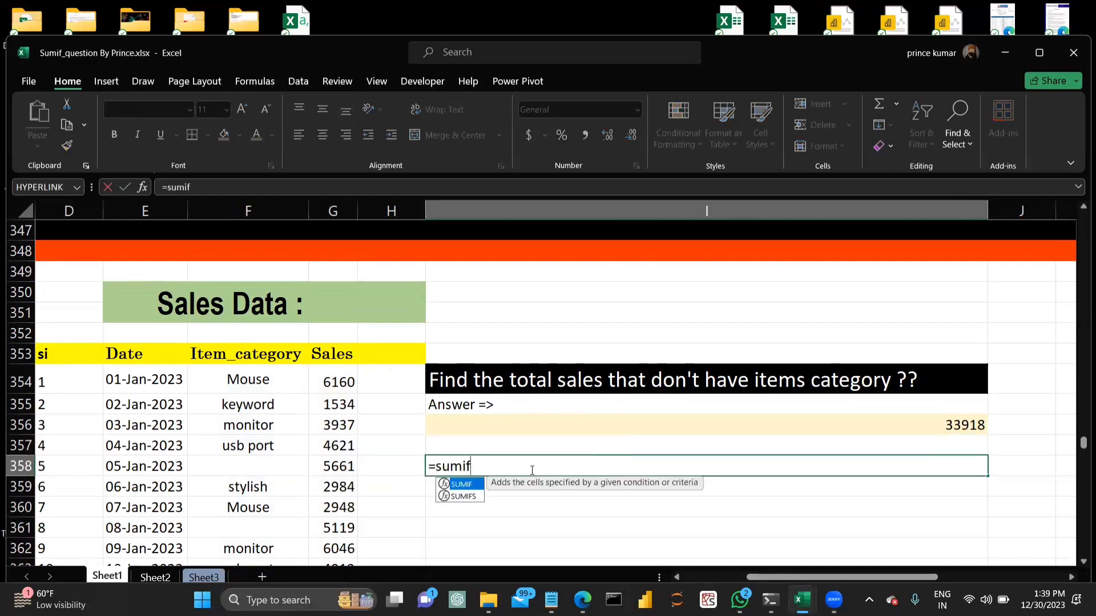
key("Tab")
key("Return")
left_click(573, 344)
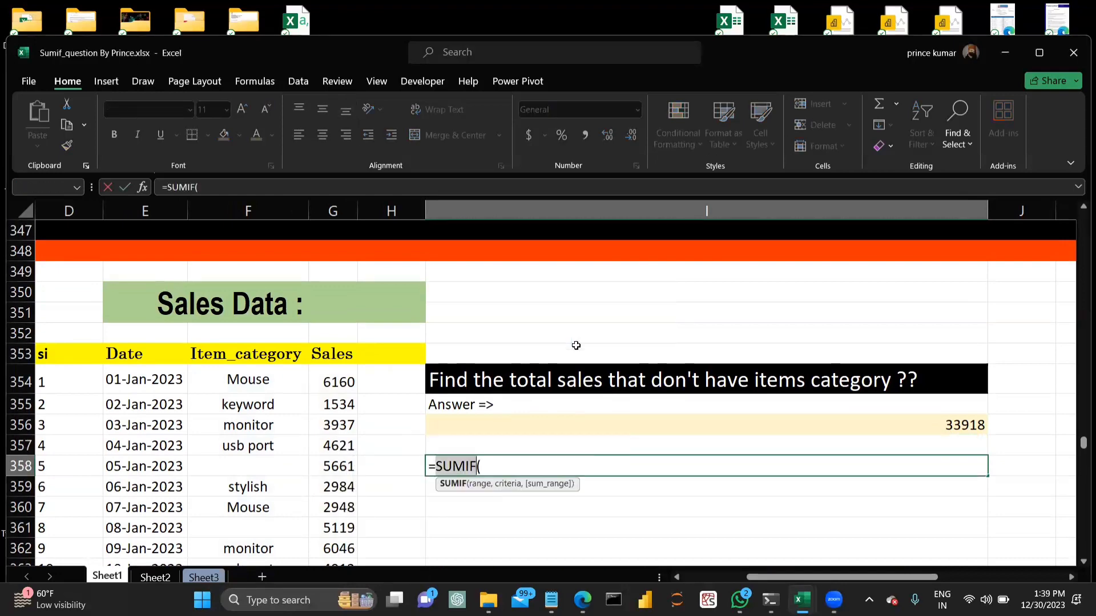
key("Right")
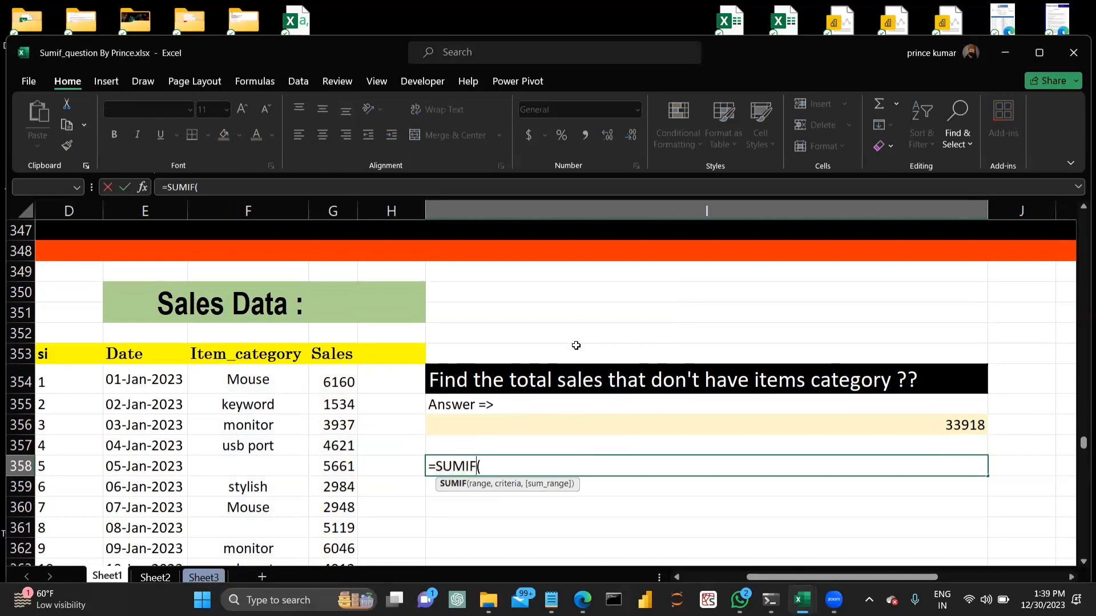
key("Right")
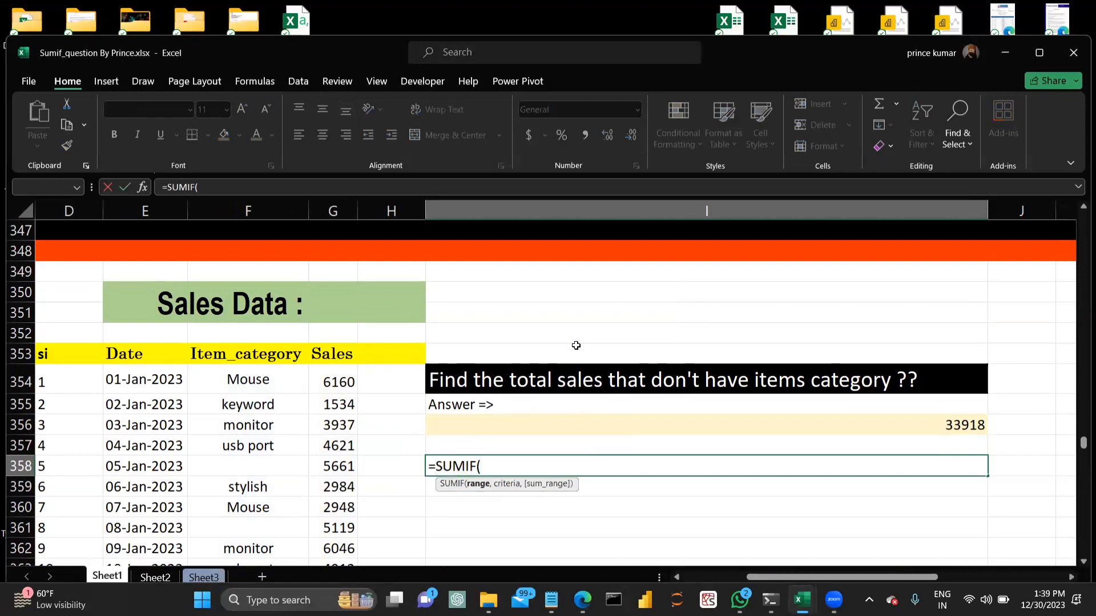
Step: Set the SUMIF criteria range to the Item_category cells F354:F378
left_click(250, 382)
key("shift+Down")
key("shift+Down")
key("shift+Down")
key("shift+Down")
key("shift+Down")
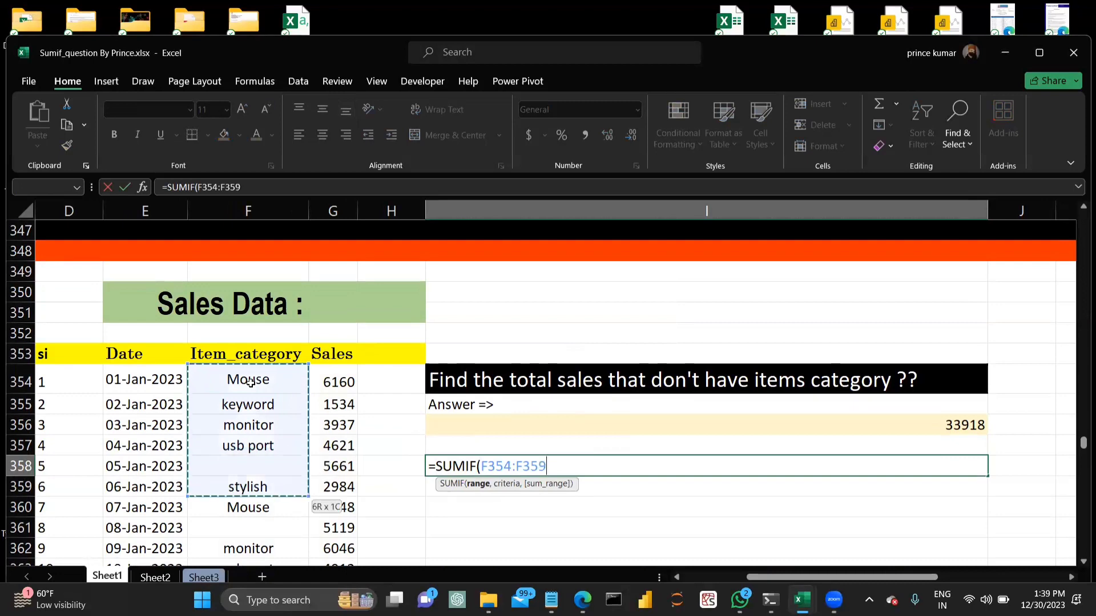
key("shift+Down")
key("shift+Down")
key("shift+Down")
key("shift+Down")
key("shift+Down")
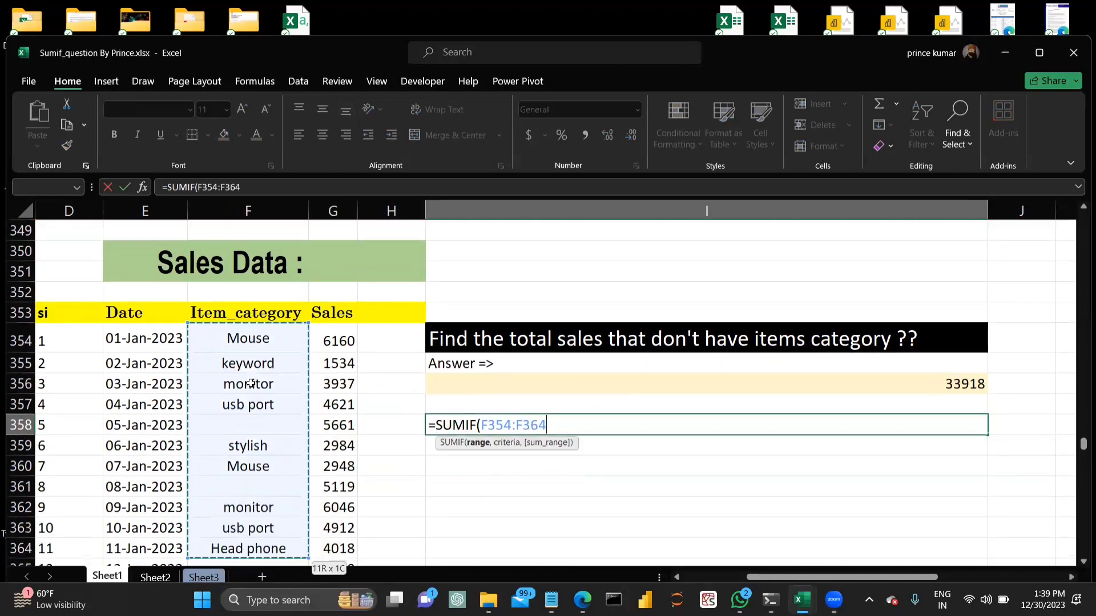
key("shift+Down")
key("shift+Down")
key("shift+Down")
key("shift+Down")
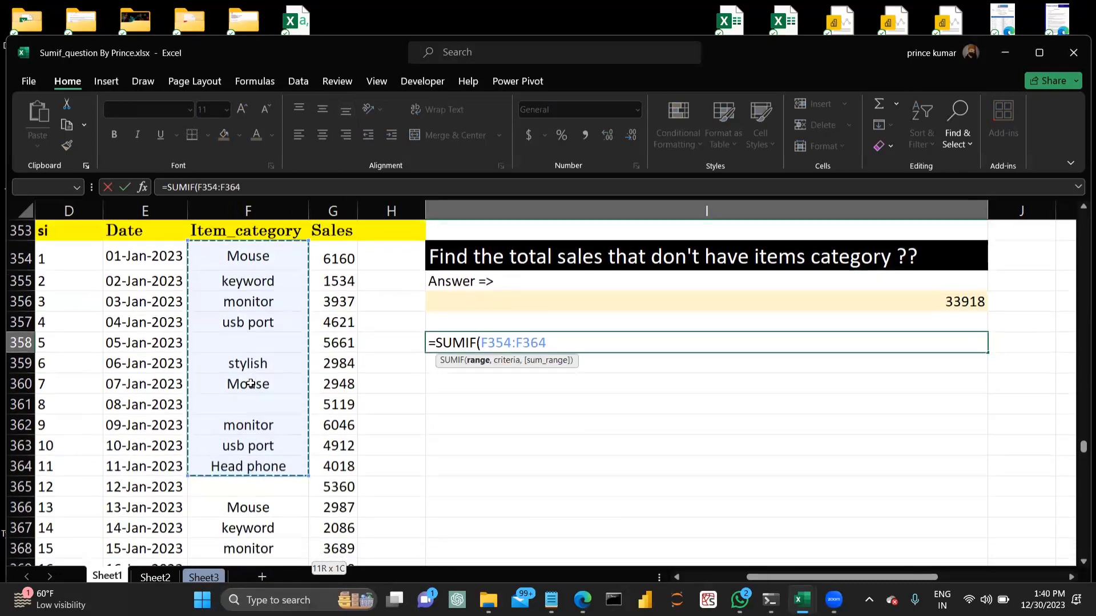
key("shift+Down")
key("shift+Down")
key("shift+Down")
key("shift+Down")
key("shift+Down")
key("shift+Down")
key("shift+Down")
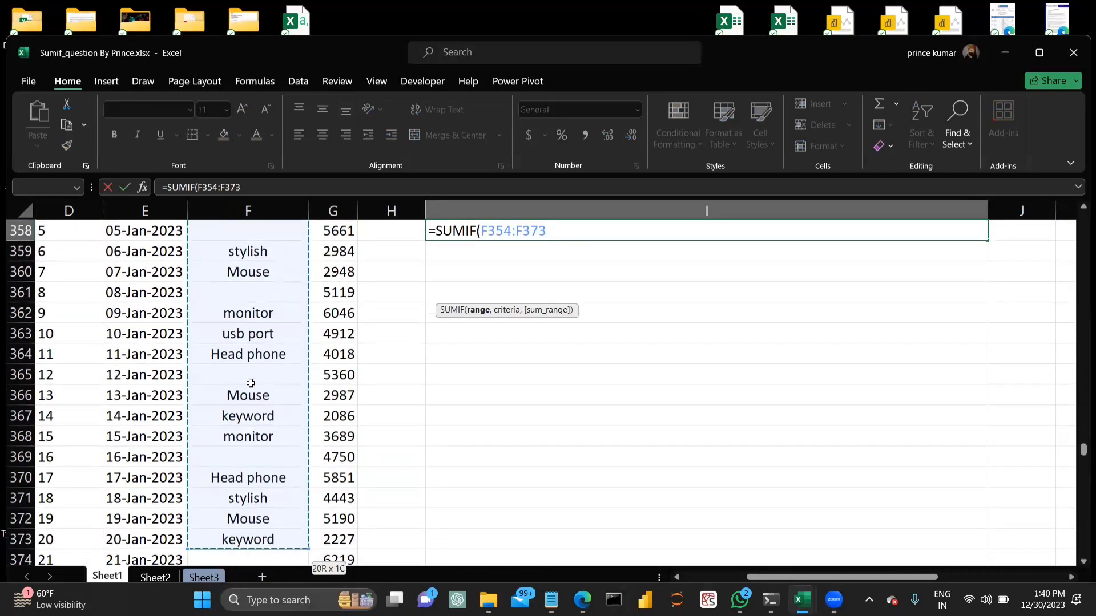
key("shift+Down")
key("shift+Down")
key("shift+Down")
key("shift+Down")
key("shift+Down")
key("shift+Down")
key("shift+Down")
key("shift+Down")
key("shift+Down")
key("shift+Down")
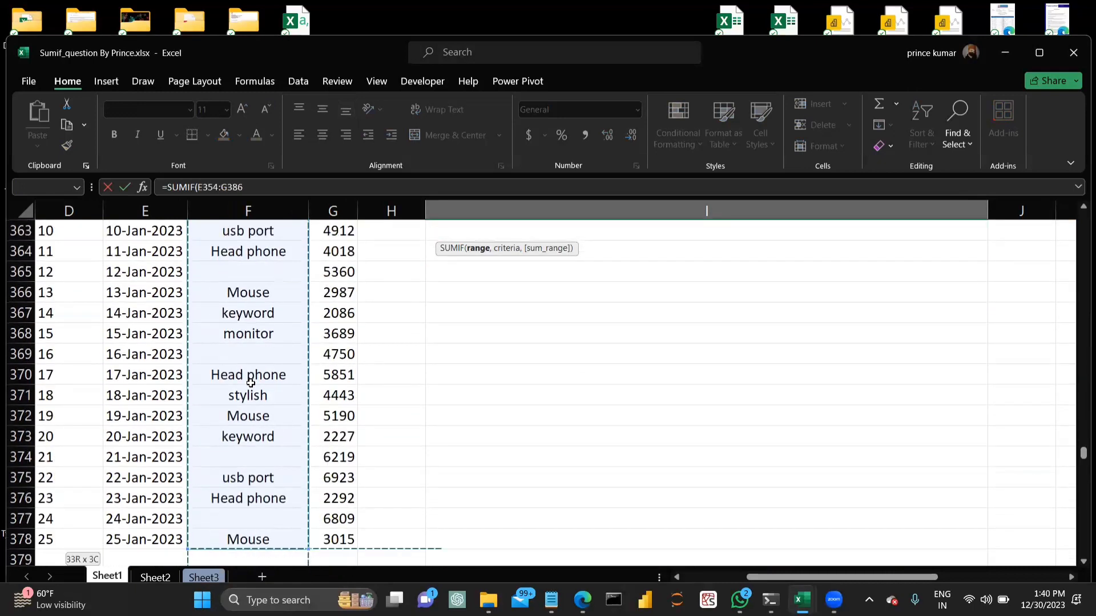
left_click_drag(250, 383, 252, 386)
scroll(252, 386, "up", 8)
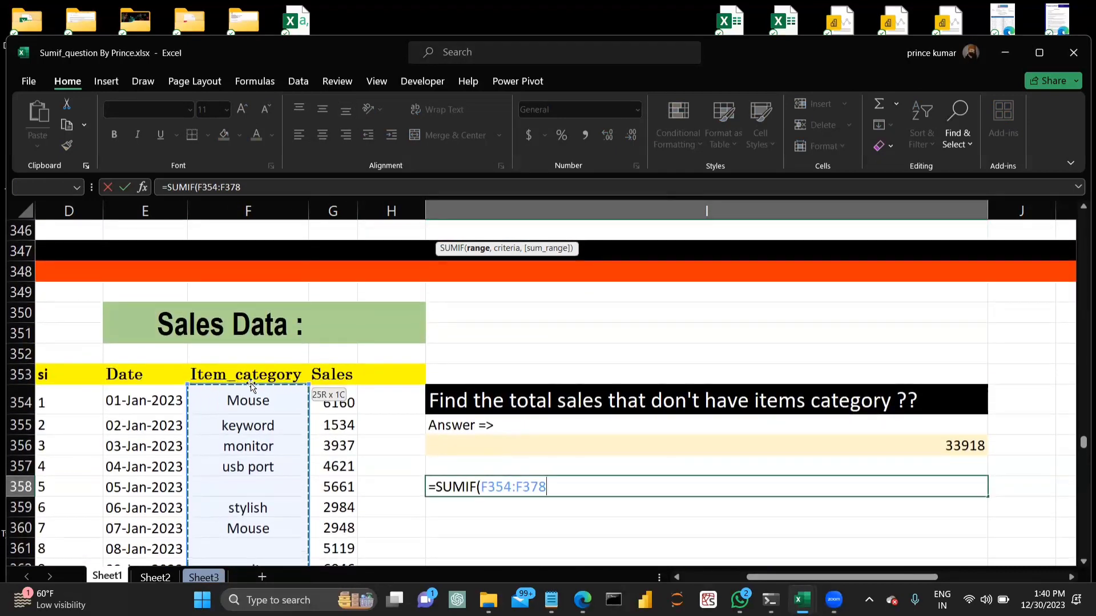
Step: Complete the SUMIF formula in I358 with the empty-text criterion "" and the sum range G354:G378
type(",")
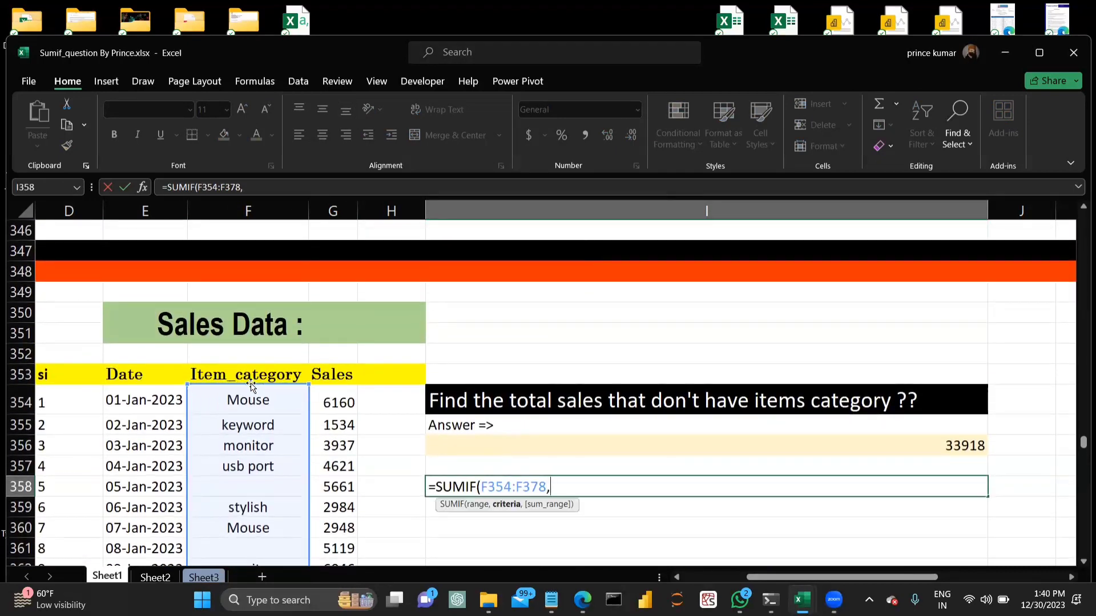
type("\"\",")
left_click(326, 396)
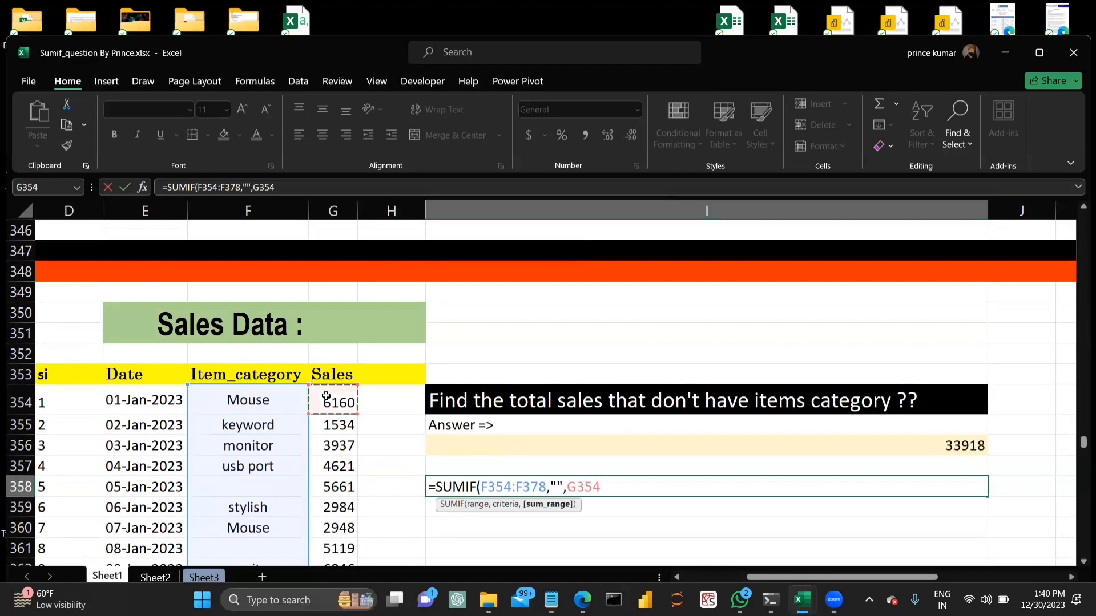
left_click_drag(326, 397, 326, 395)
key("Return")
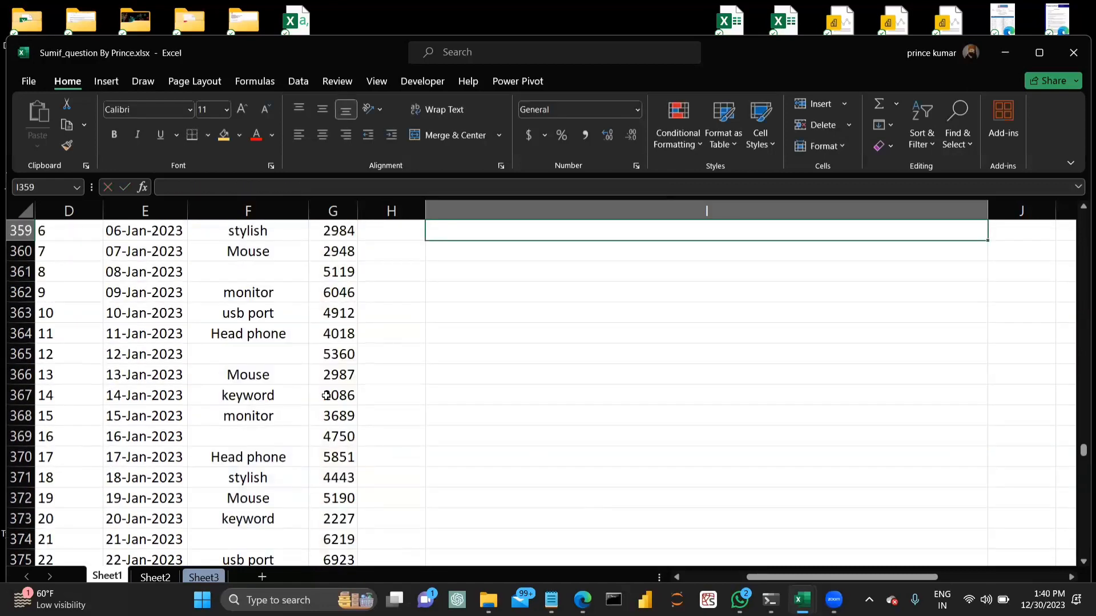
Step: Compare the new SUMIF formula in I358 with the existing answer formula in I356
scroll(473, 427, "up", 3)
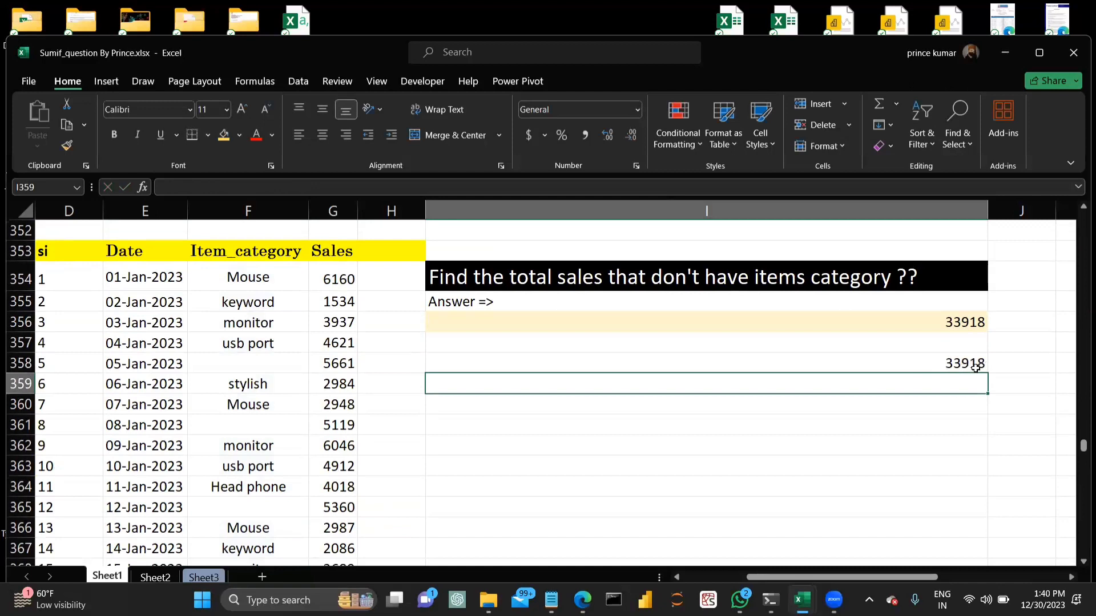
left_click(949, 324)
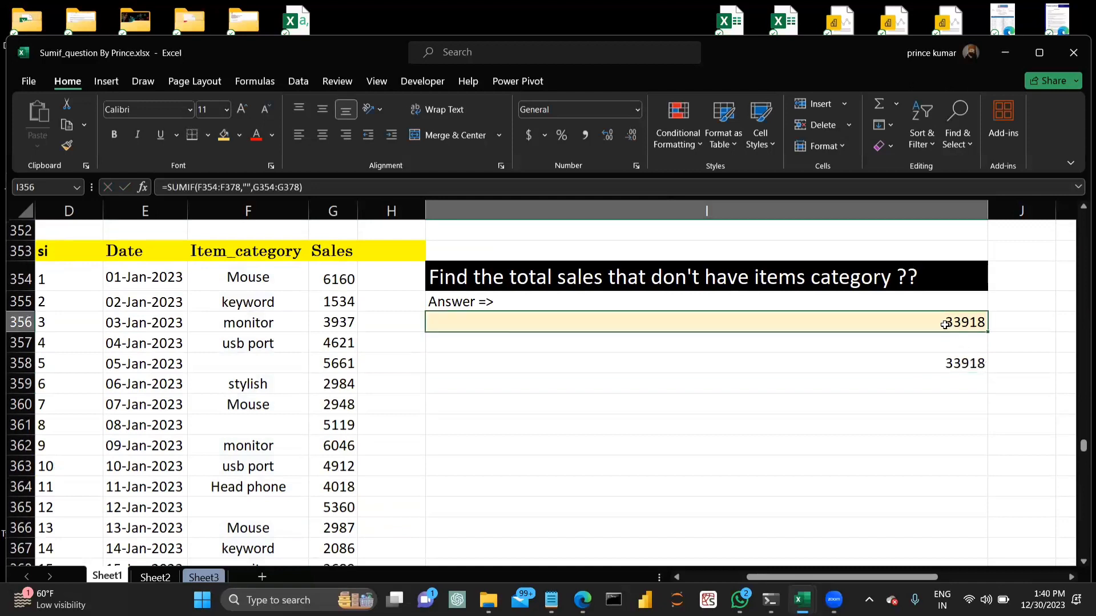
left_click(950, 368)
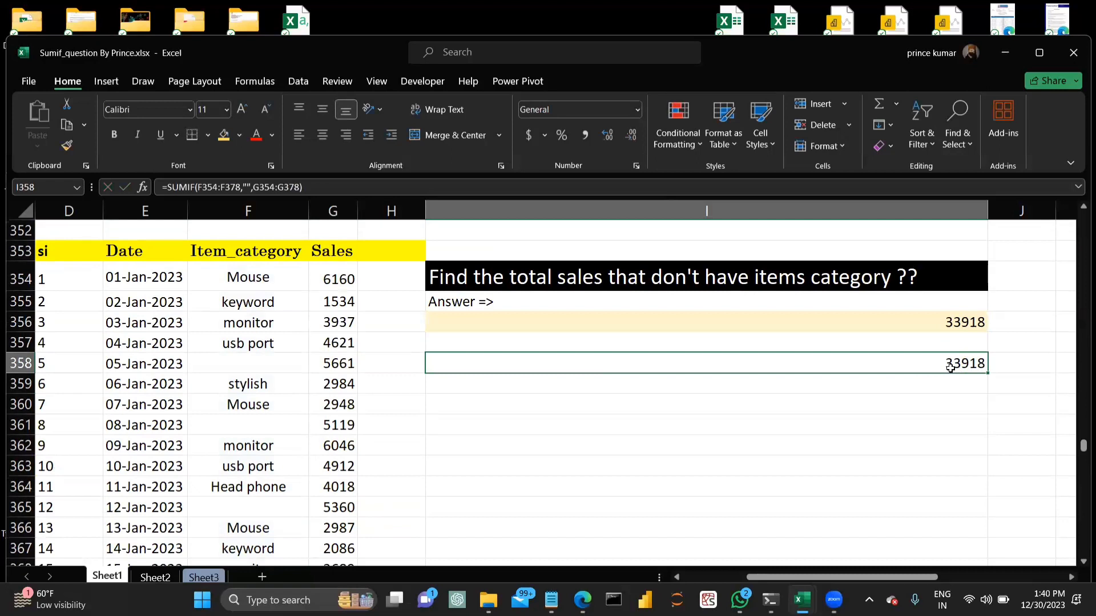
left_click(787, 410)
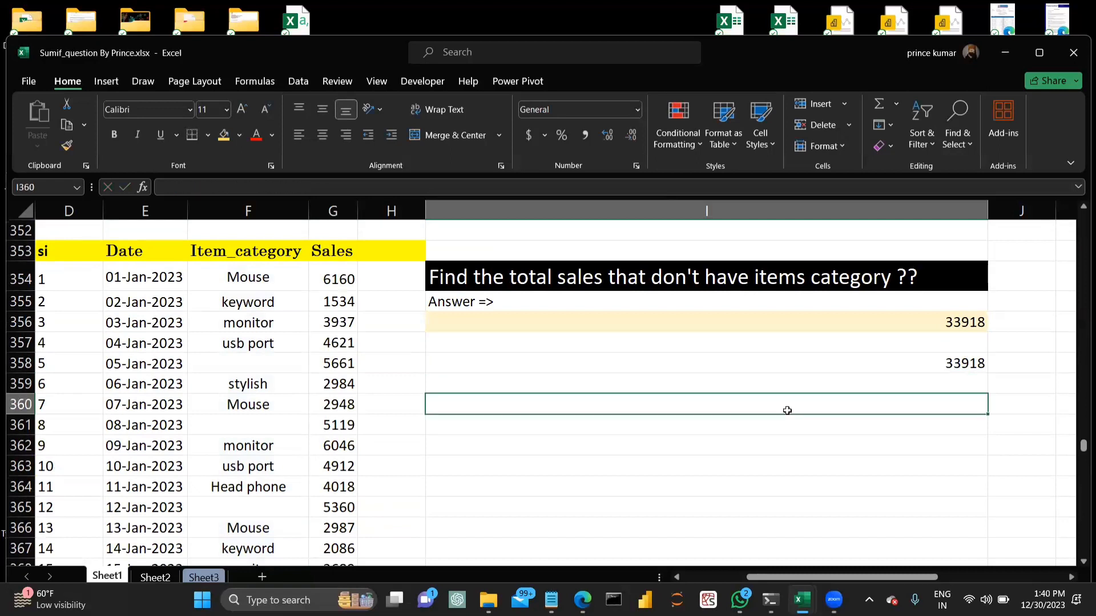
Step: Examine the question on total sales that have a category, its sales data and the existing SUMIF formula in I389
scroll(787, 411, "down", 6)
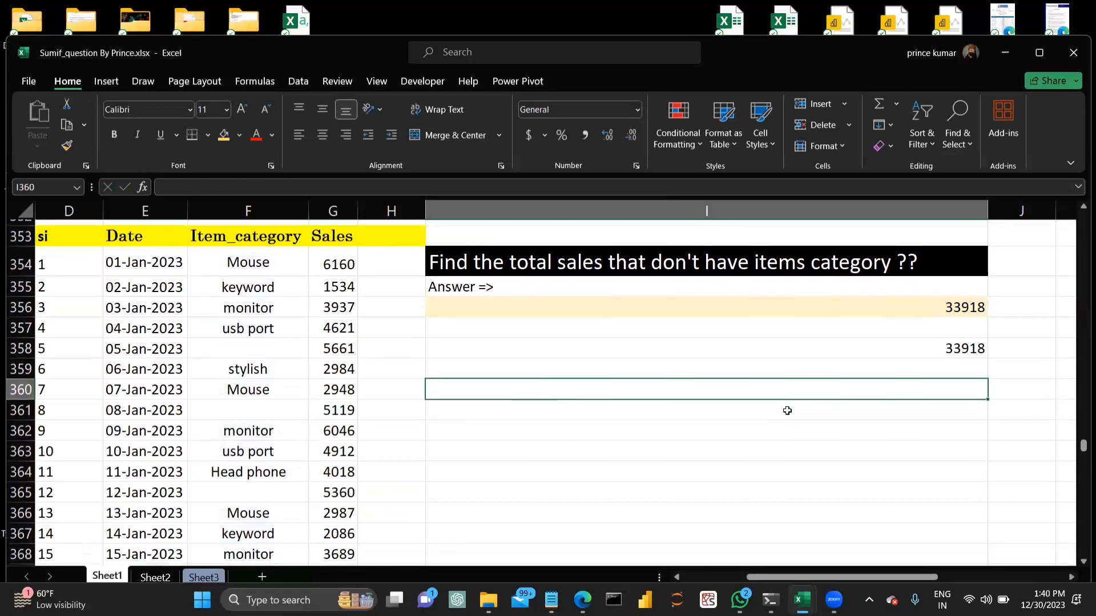
scroll(787, 411, "down", 6)
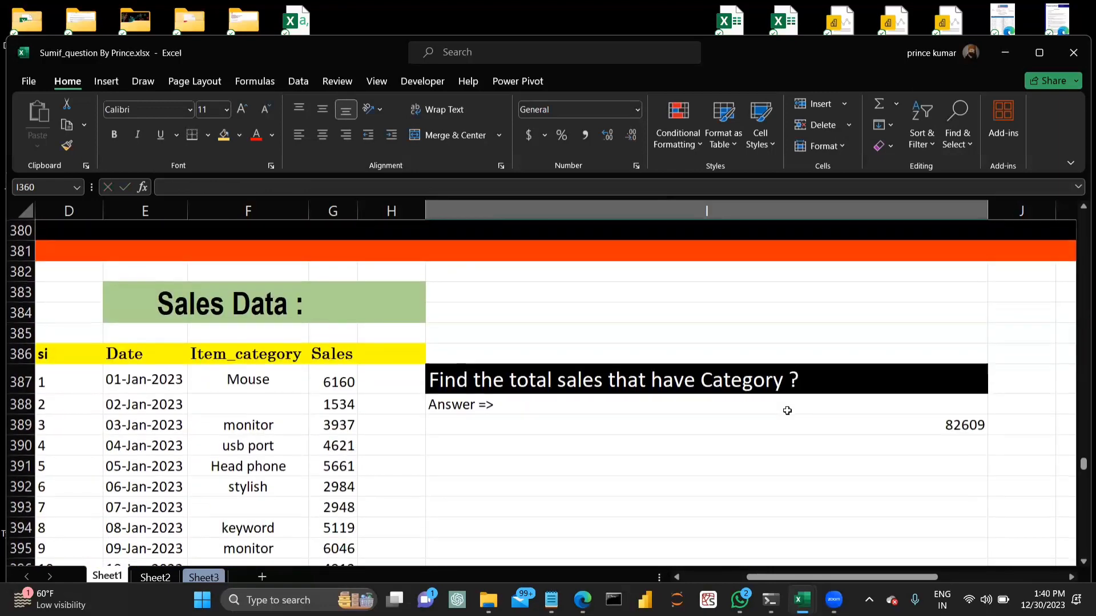
scroll(787, 411, "down", 2)
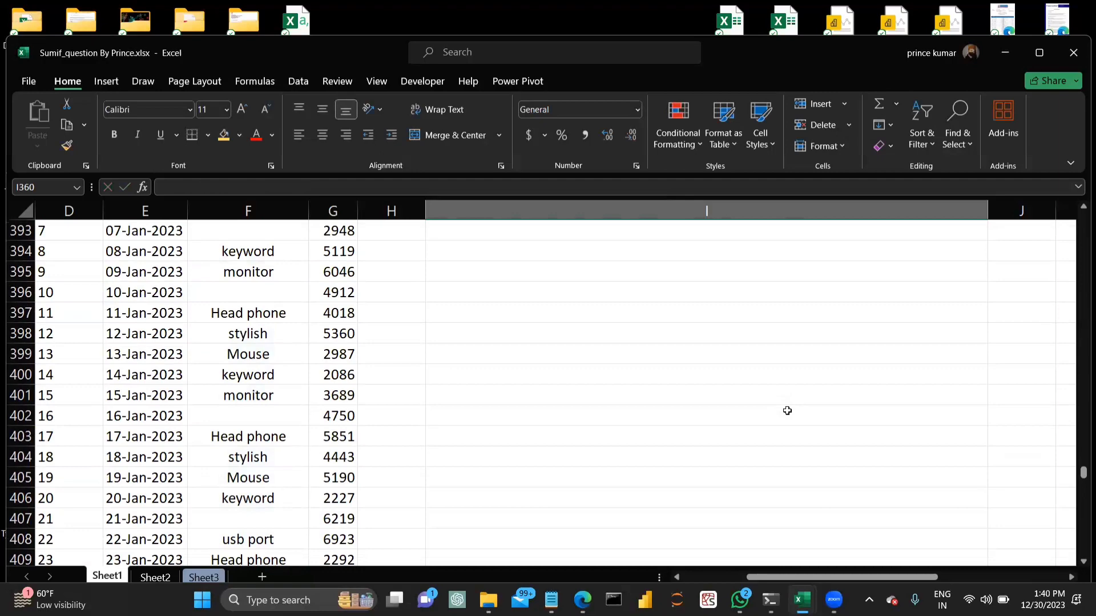
scroll(787, 411, "up", 6)
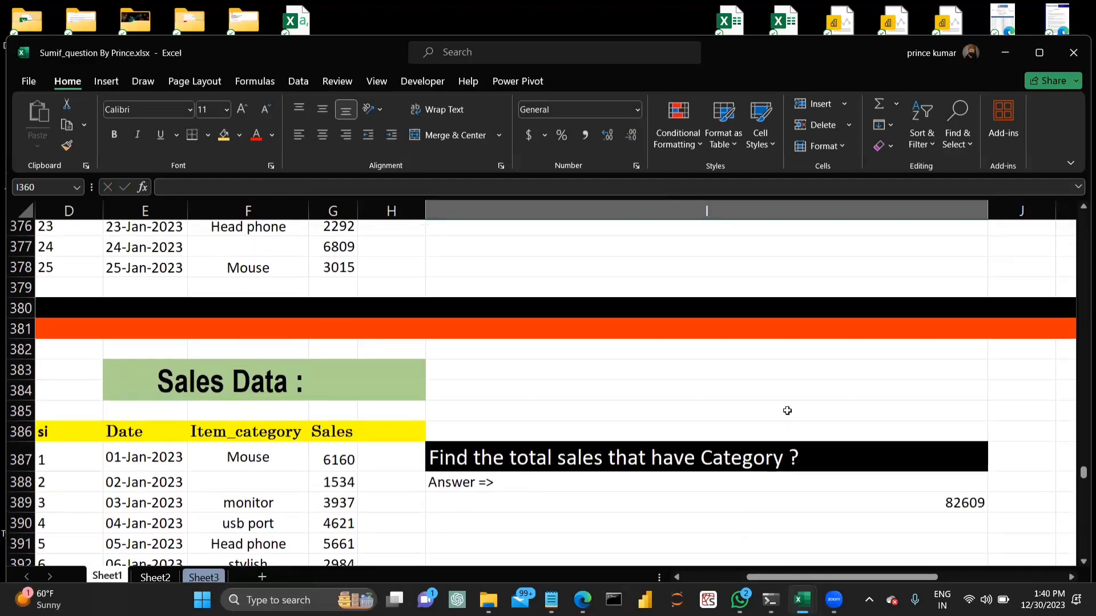
scroll(787, 411, "down", 1)
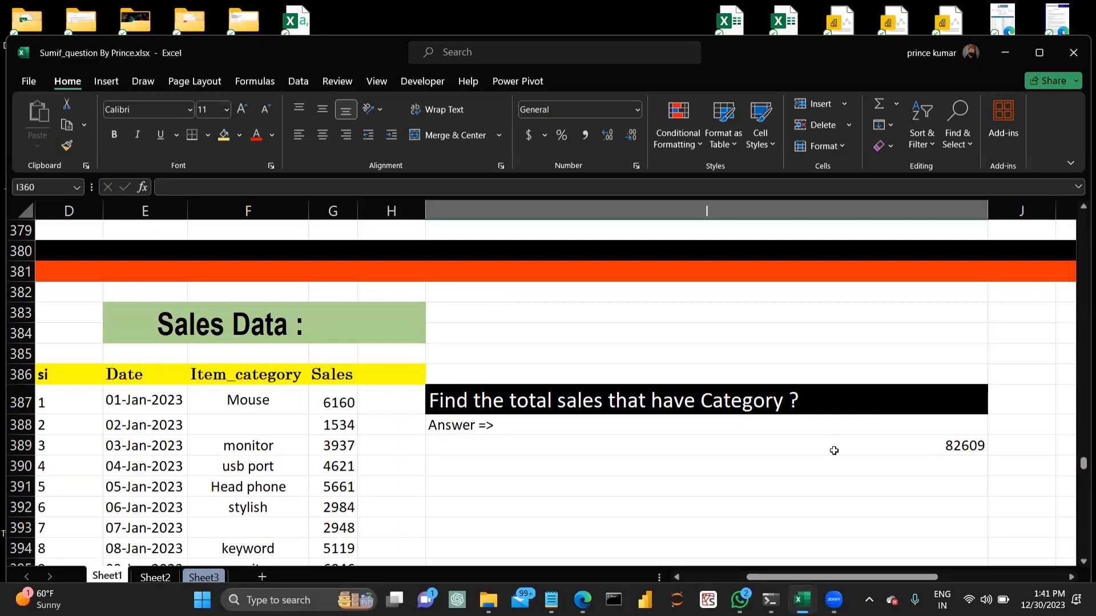
scroll(782, 453, "down", 2)
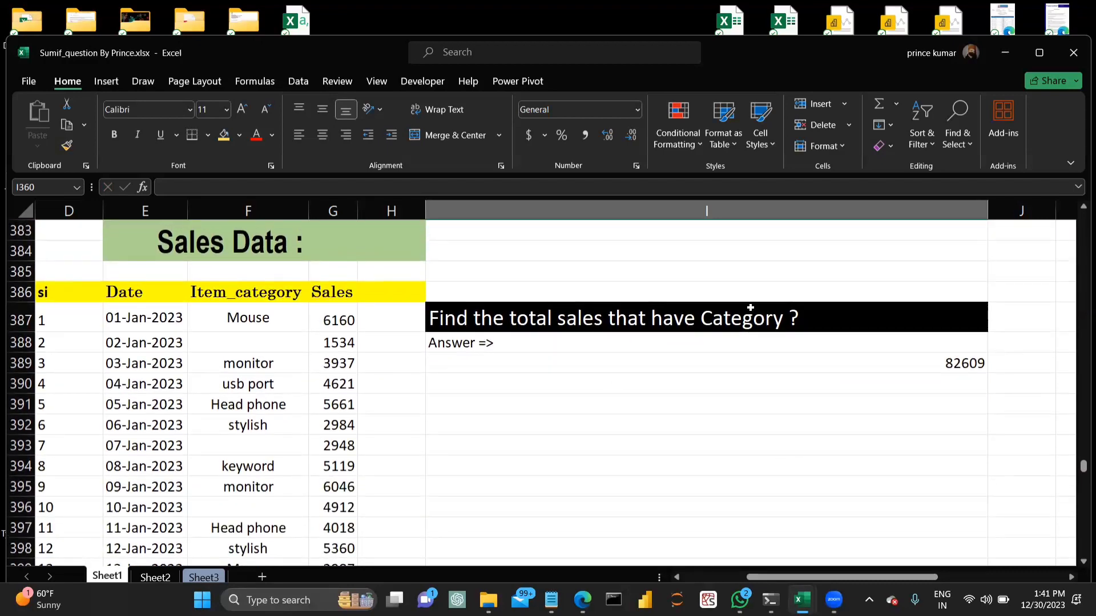
left_click(677, 359)
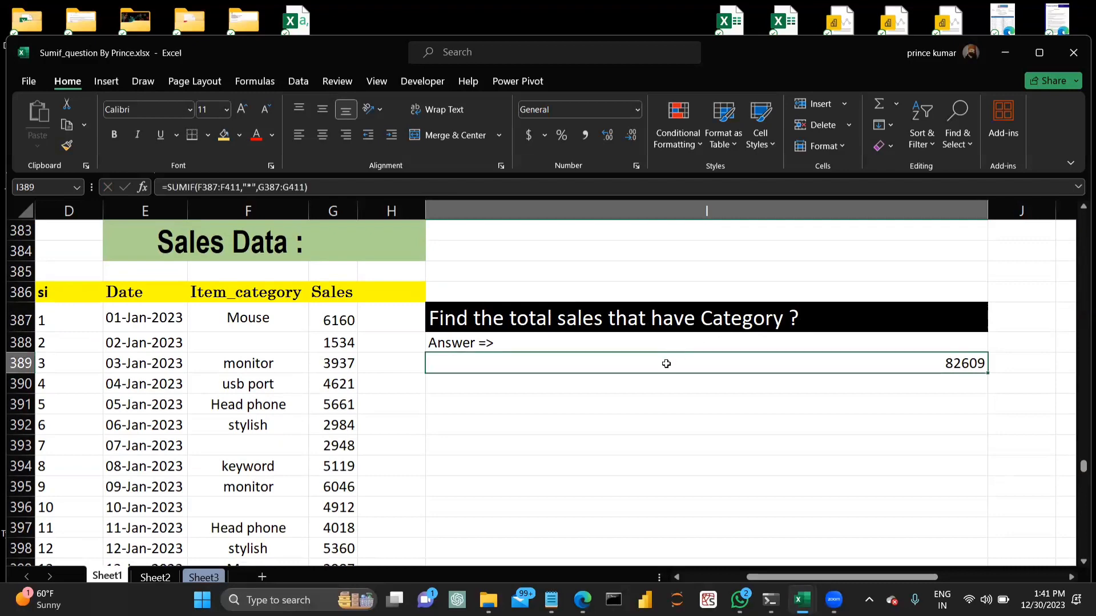
scroll(666, 363, "up", 4, "ctrl")
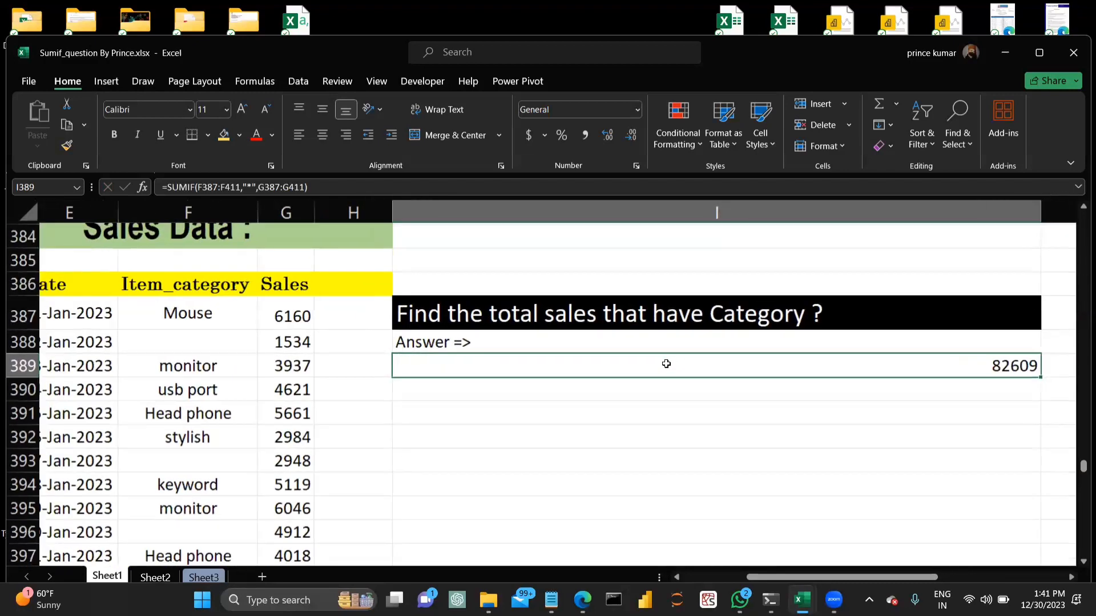
Step: Start a SUMIF formula in I391 with the Item_category range F387:F411 and the wildcard criterion "*"
left_click(614, 402)
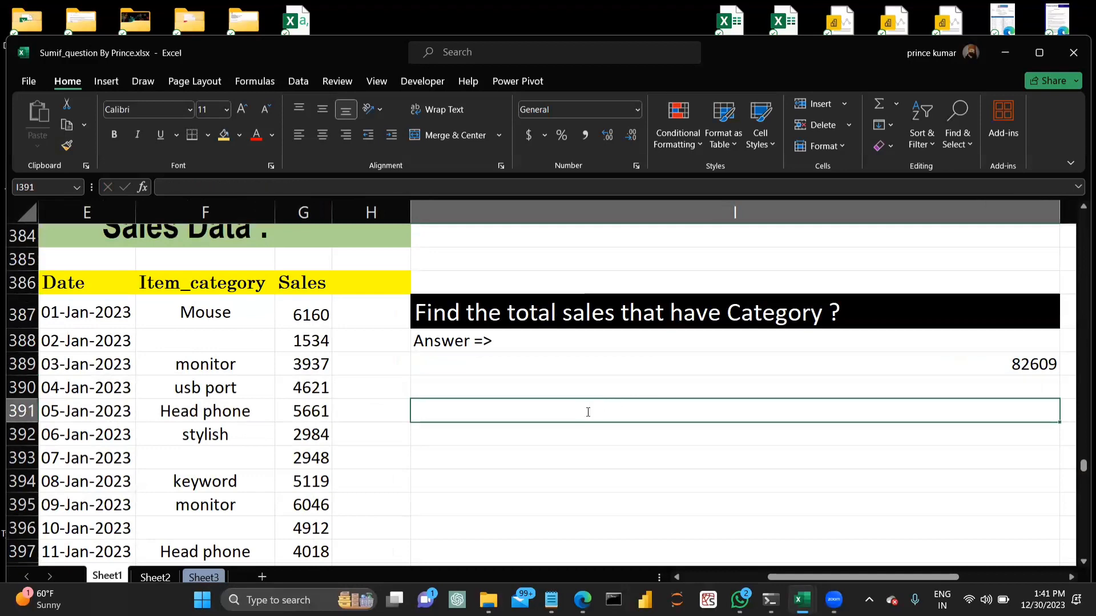
type("d=")
key("BackSpace")
key("BackSpace")
type("=s")
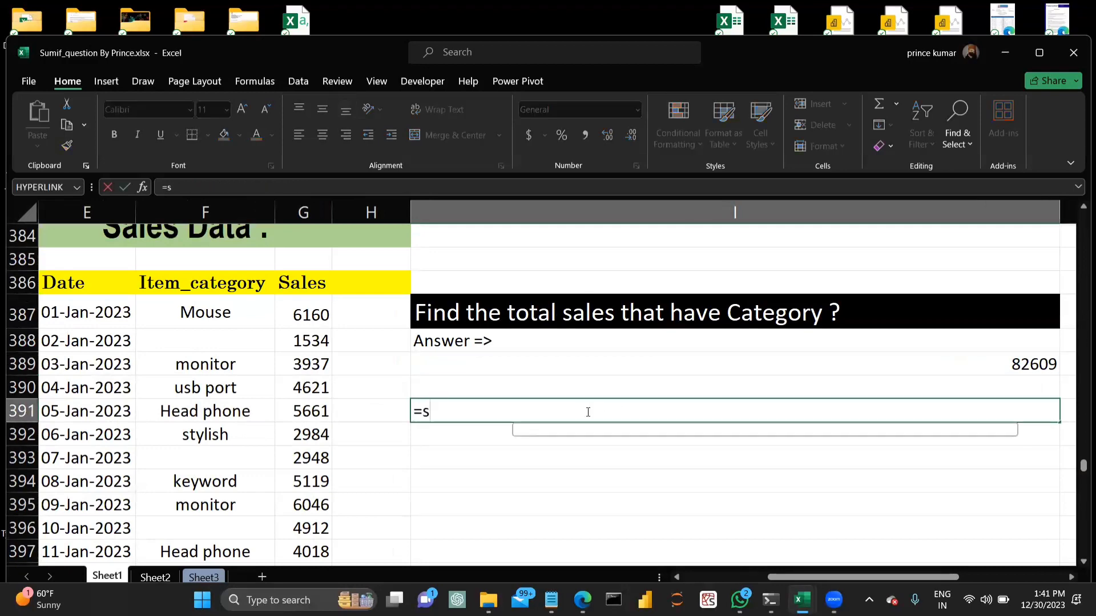
type("umif")
key("Tab")
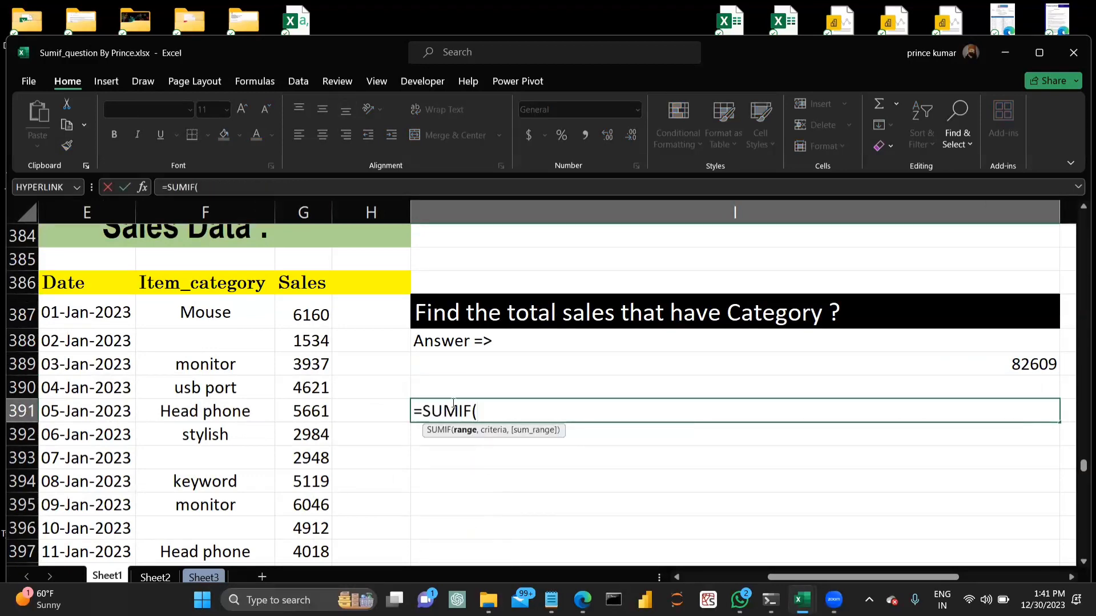
left_click_drag(225, 311, 206, 506)
type(",\"*")
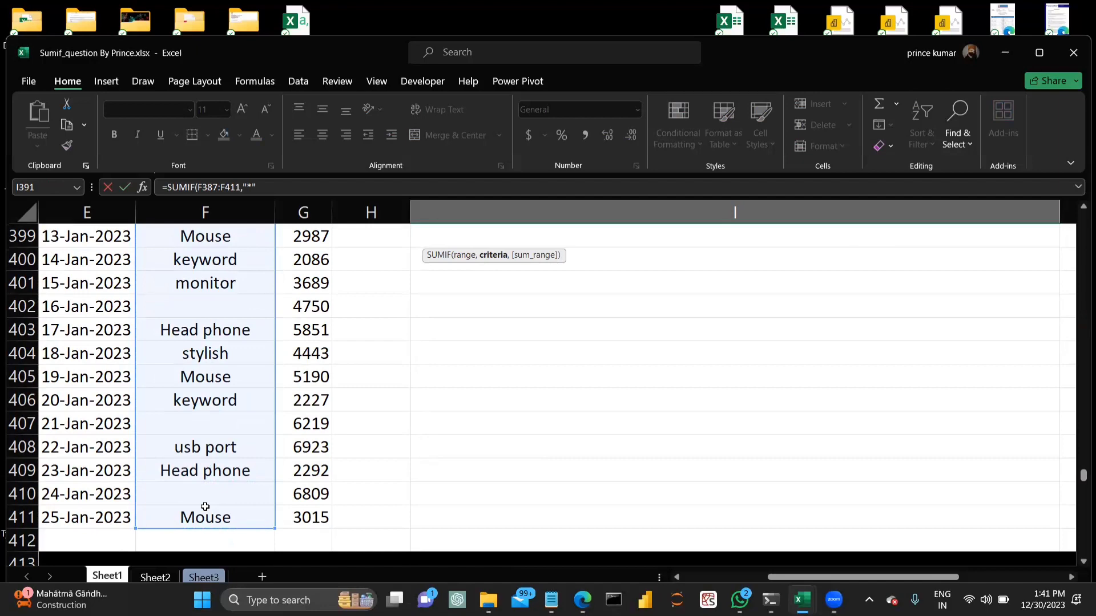
Step: Complete the SUMIF formula in I391 with the Sales cells G387:G411 as the sum range
type(",")
scroll(205, 507, "up", 7)
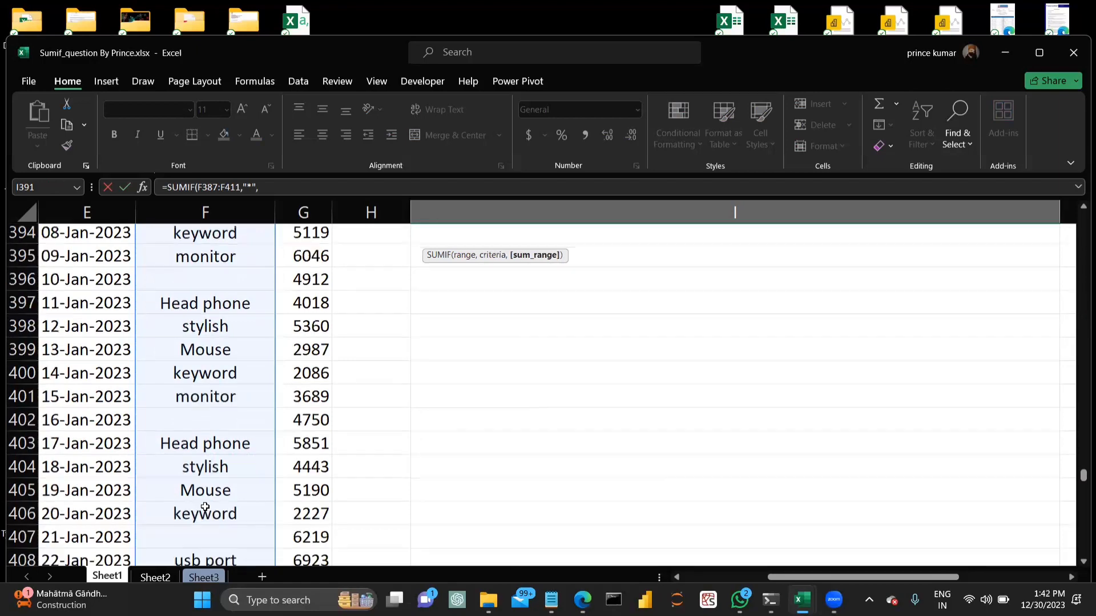
left_click(305, 481)
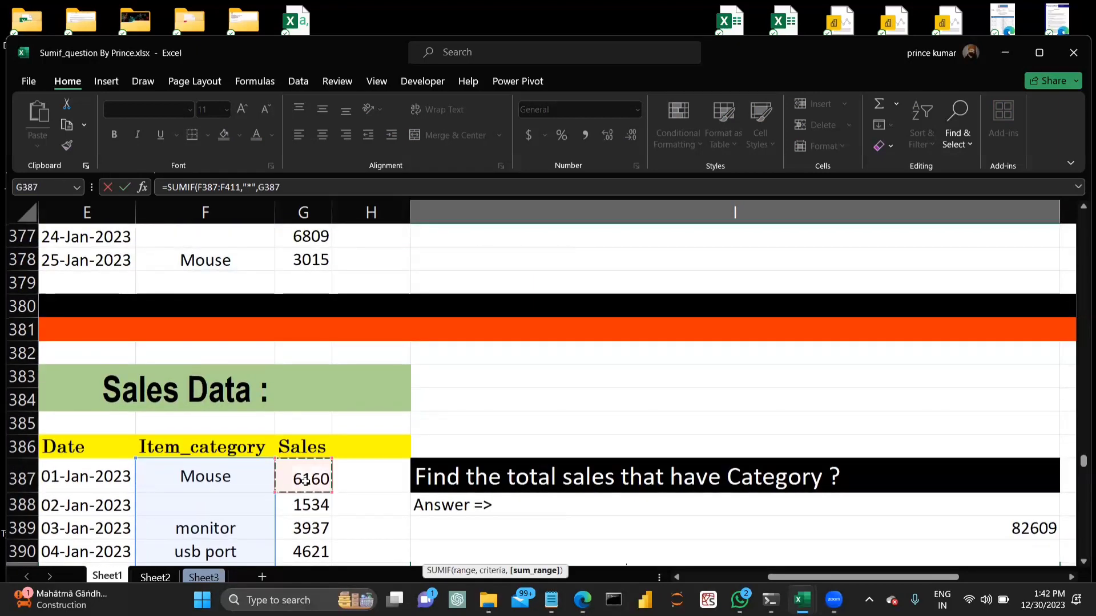
key("ctrl+shift+Down")
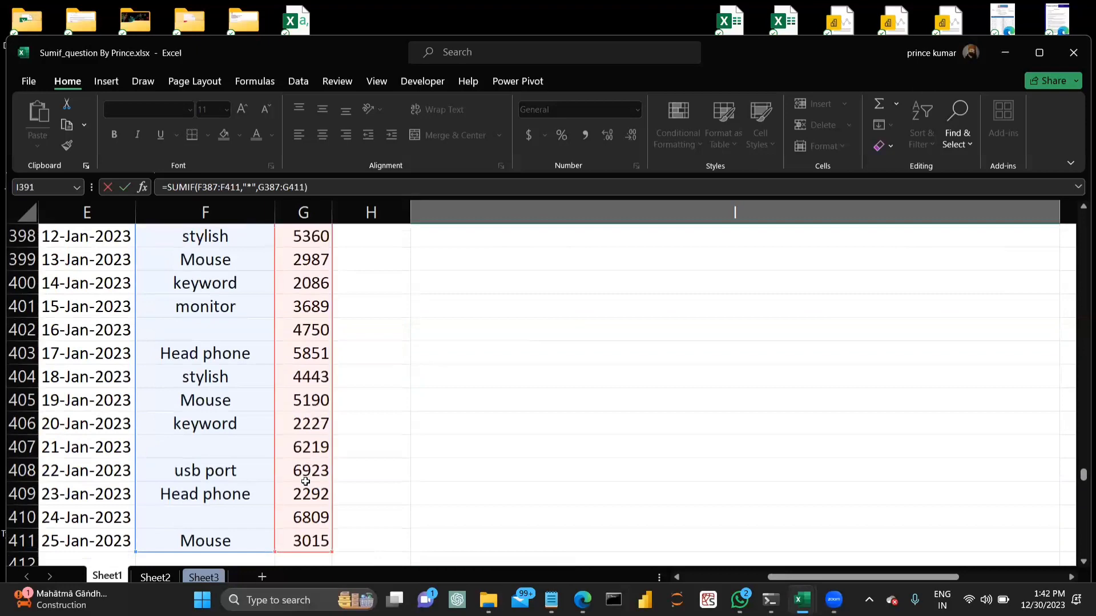
key("Return")
scroll(305, 481, "up", 1)
scroll(654, 442, "up", 1)
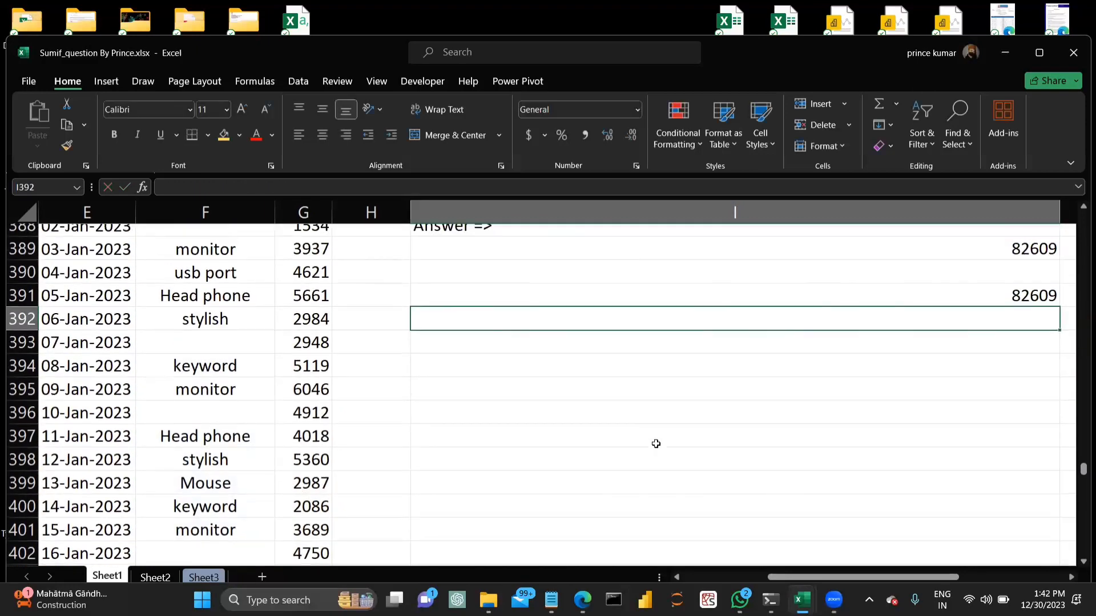
Step: Start an alternative SUMIF formula in I394 with the Item_category range F387:F411 and the not-blank criterion "<>"
left_click(691, 380)
type("=sumif")
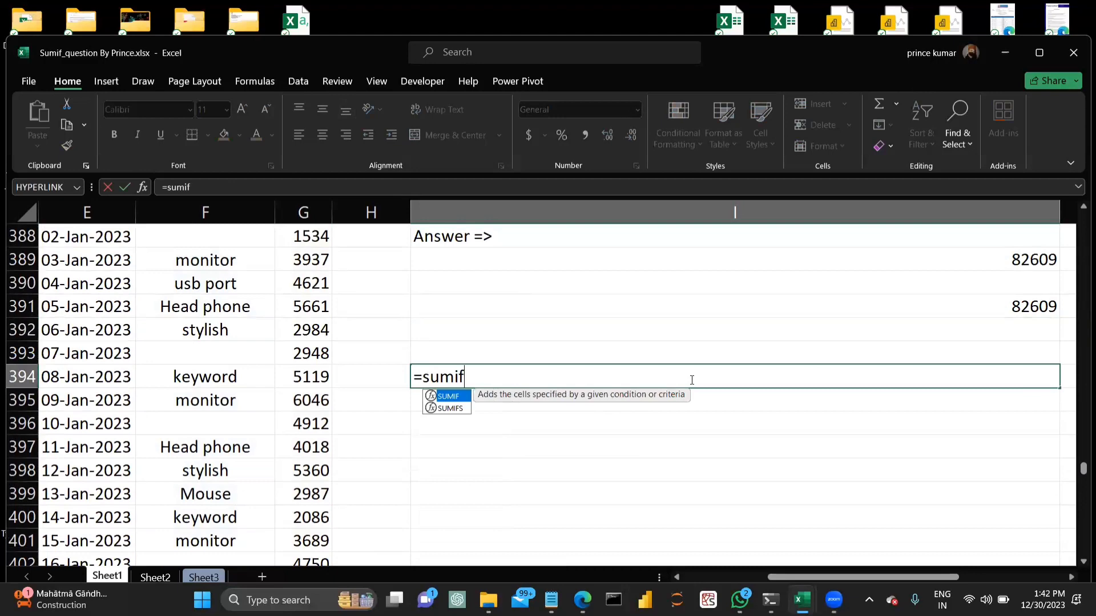
key("Tab")
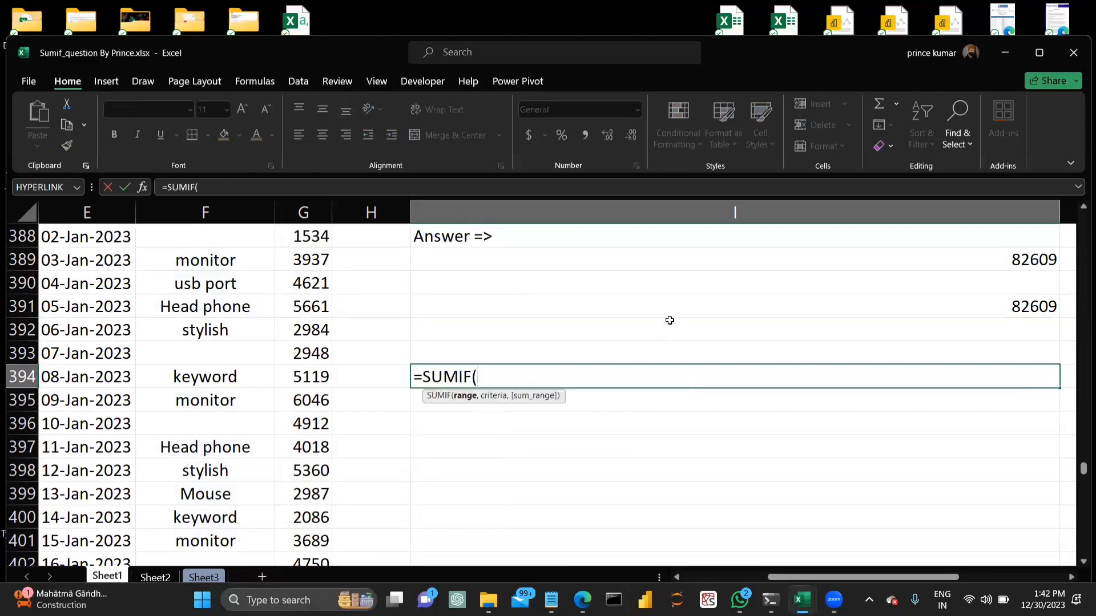
scroll(359, 289, "up", 2)
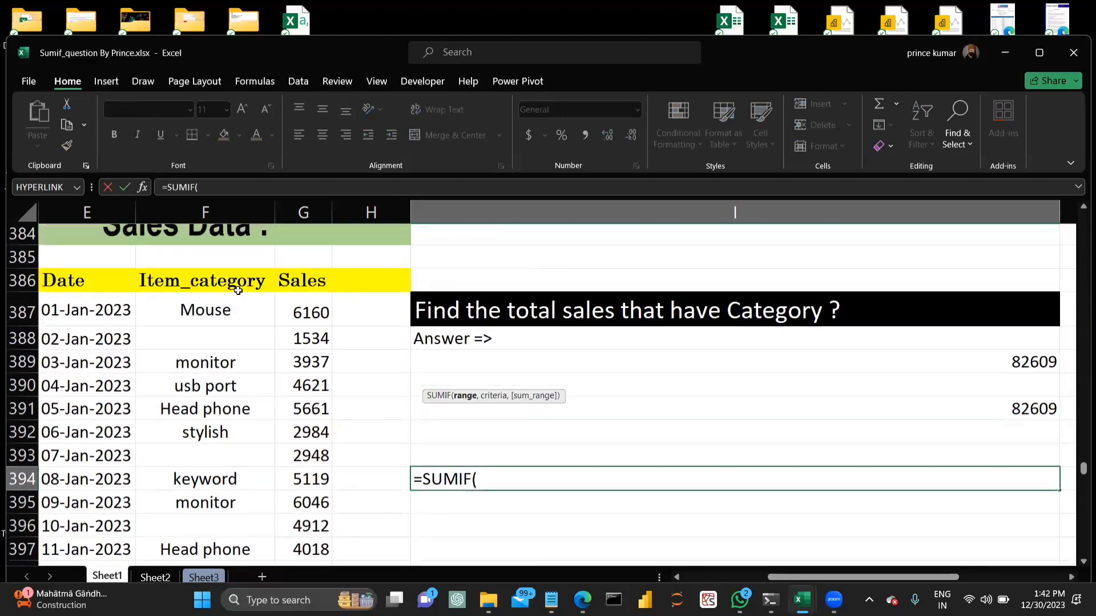
left_click(223, 308)
left_click_drag(222, 308, 207, 509)
type(",\"<>")
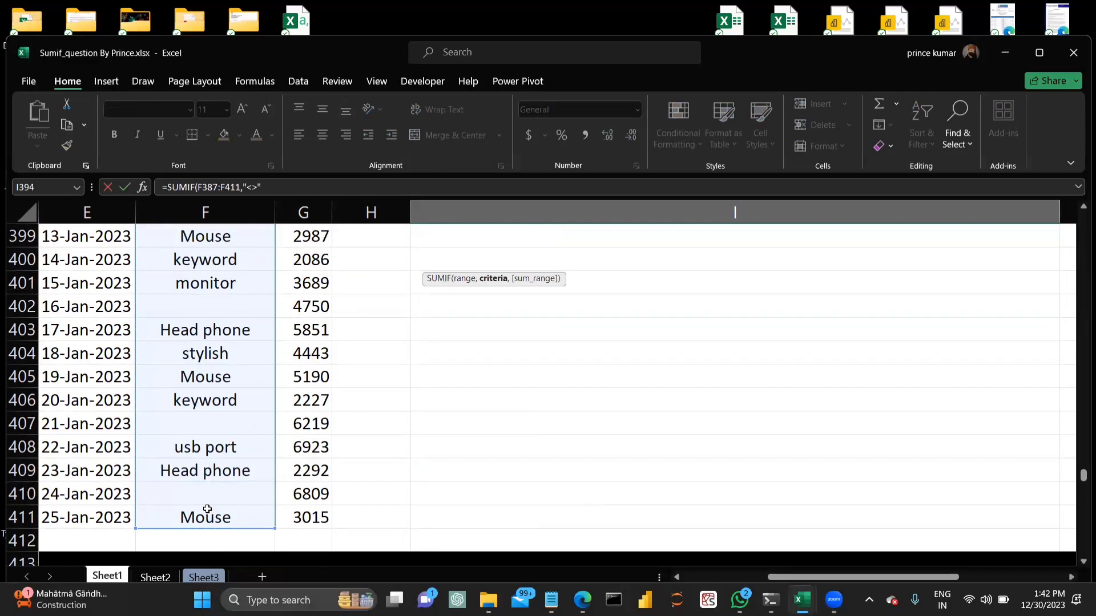
type("\",")
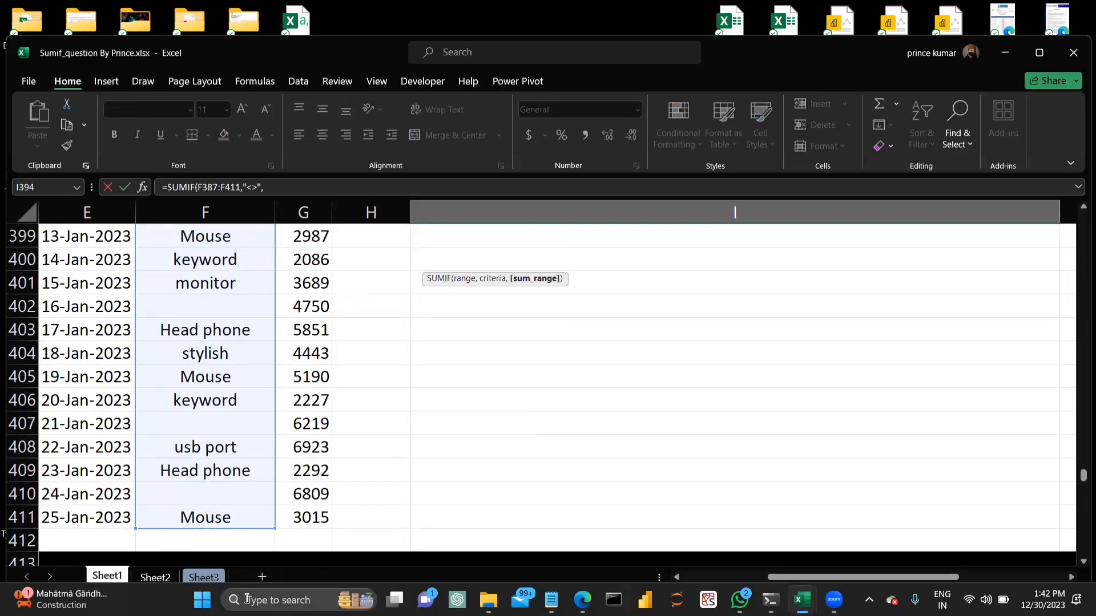
Step: Complete the SUMIF formula in I394 with the sum range G387:G411 and review the entered formula
scroll(328, 411, "up", 3)
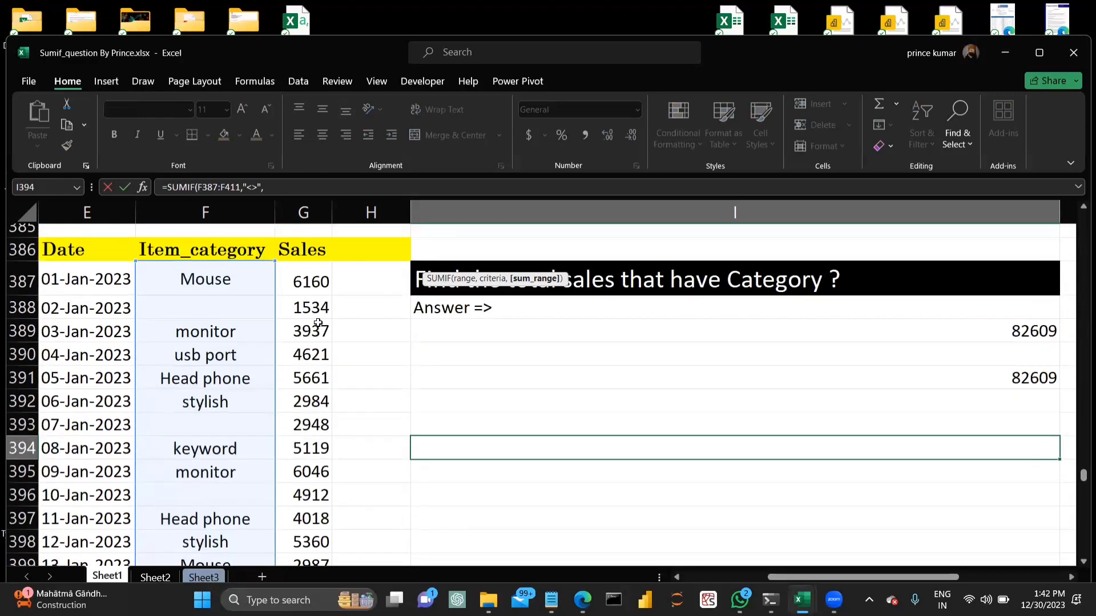
left_click(316, 294)
key("ctrl+shift+Down")
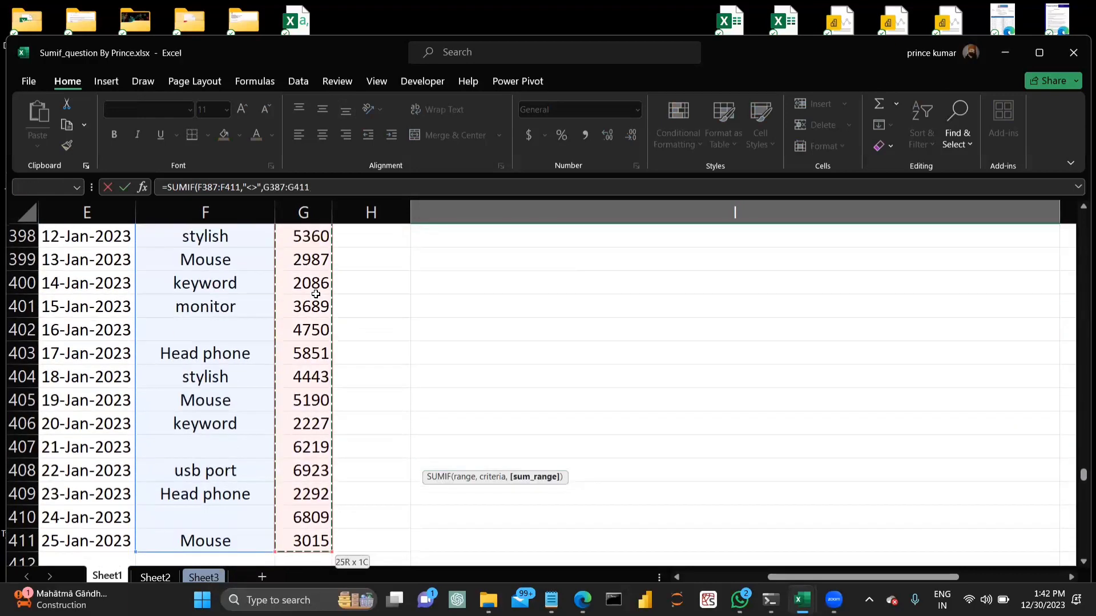
key("Return")
scroll(315, 293, "up", 3)
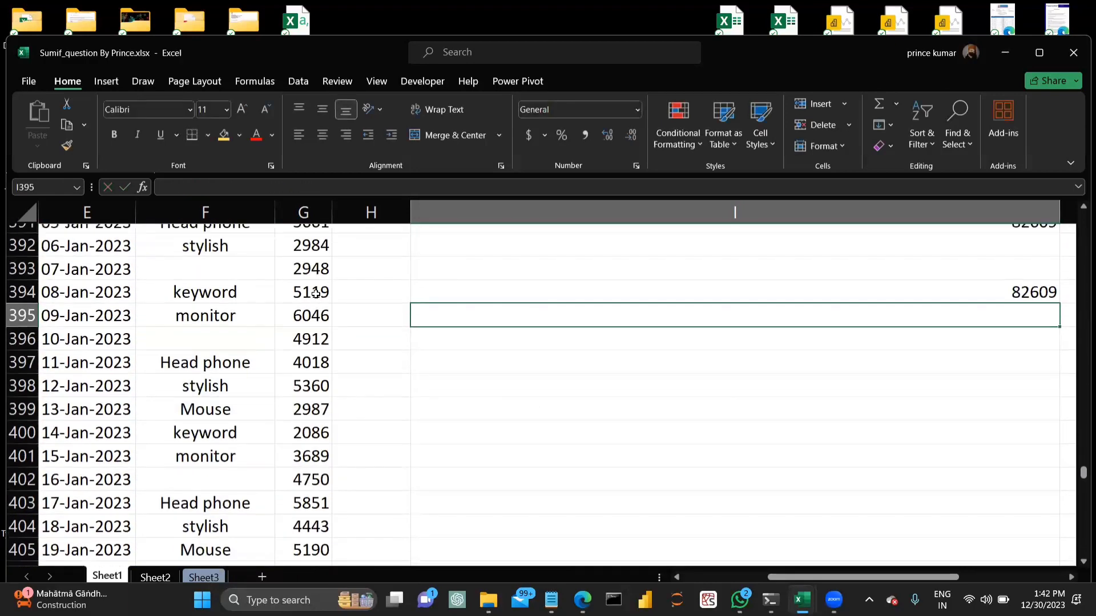
left_click(945, 434)
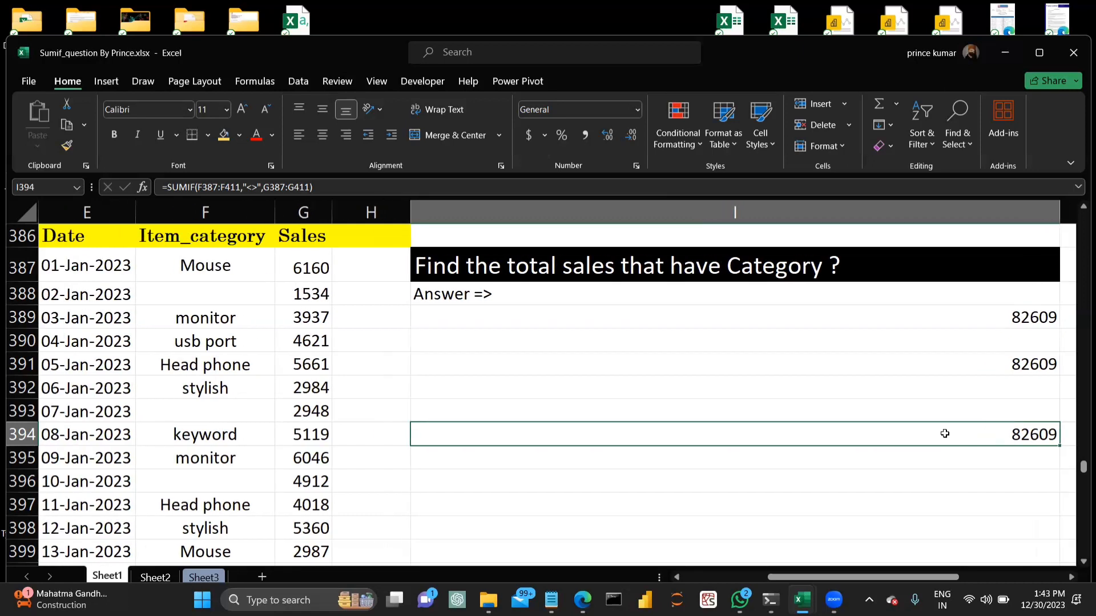
Step: Examine the date-based questions on sales on 08-jan-2023, before 10-jan-2023 and after 10-jan-2023, with their sales data
scroll(944, 434, "down", 9)
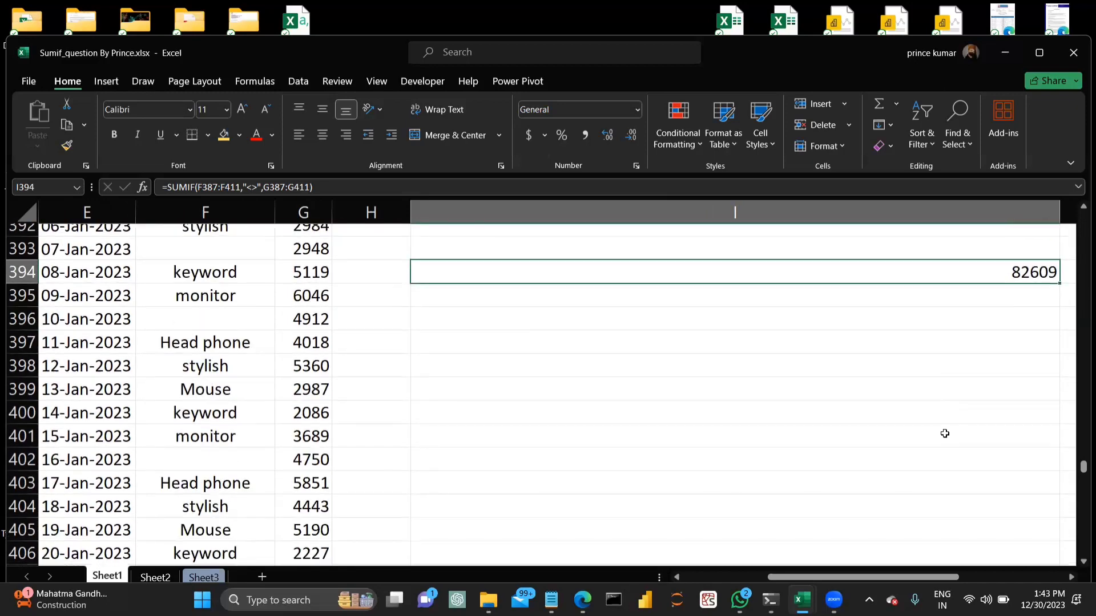
scroll(944, 433, "down", 1)
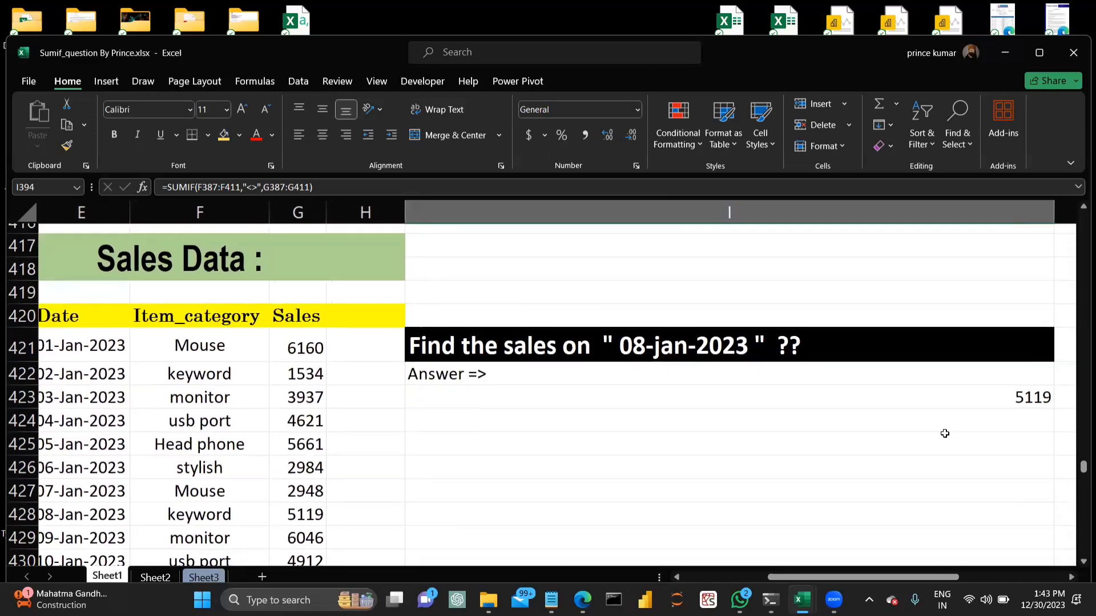
scroll(944, 434, "down", 2)
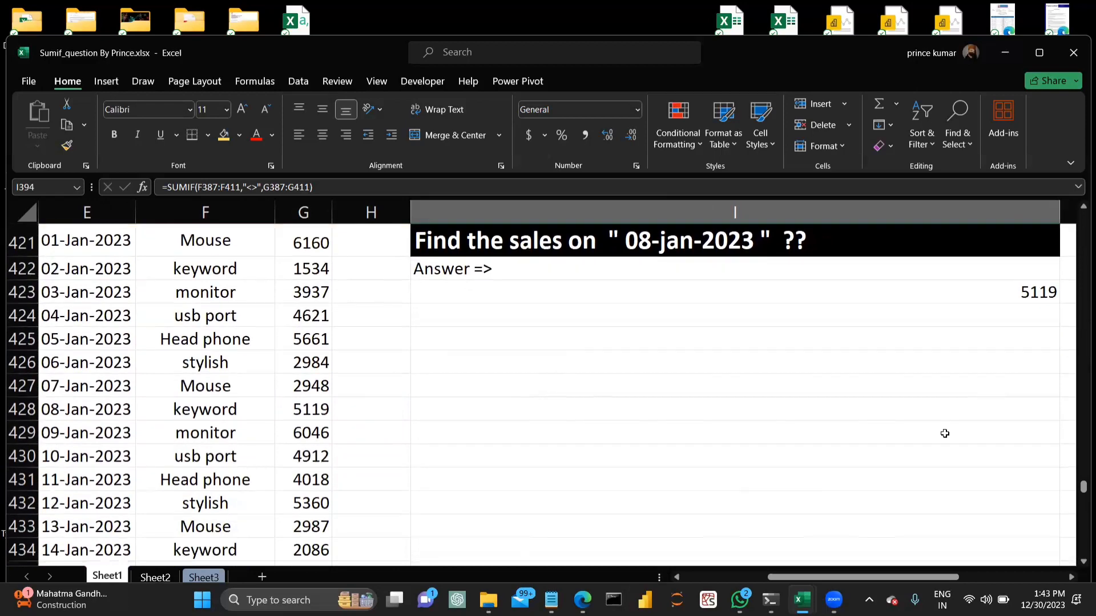
scroll(944, 434, "down", 10)
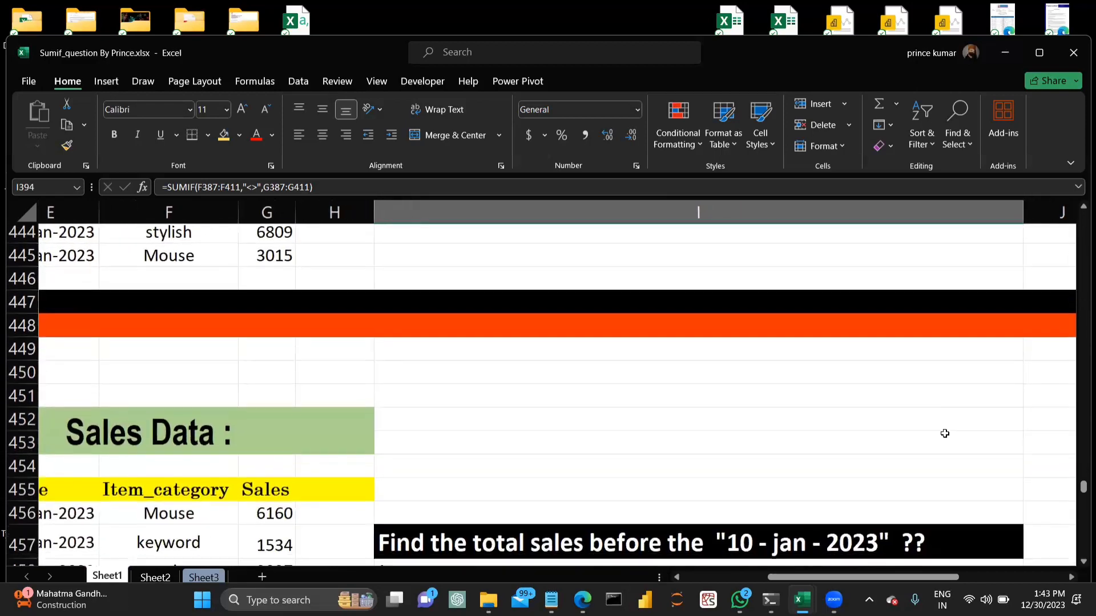
scroll(945, 434, "right", 1)
scroll(945, 434, "down", 10)
scroll(945, 434, "right", 1)
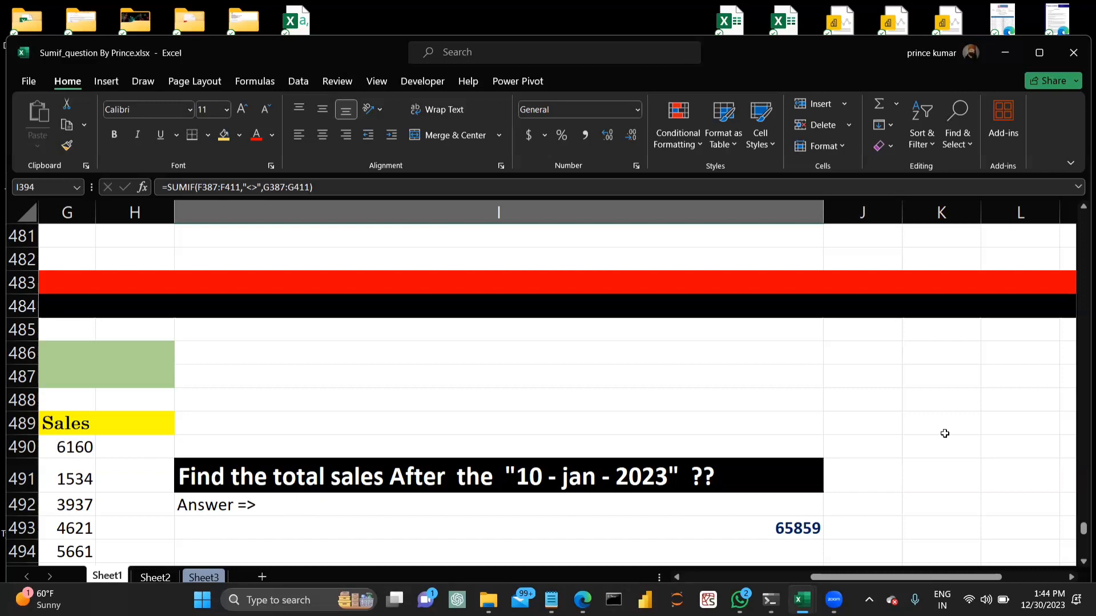
left_click(944, 434)
right_click(945, 433)
key("Escape")
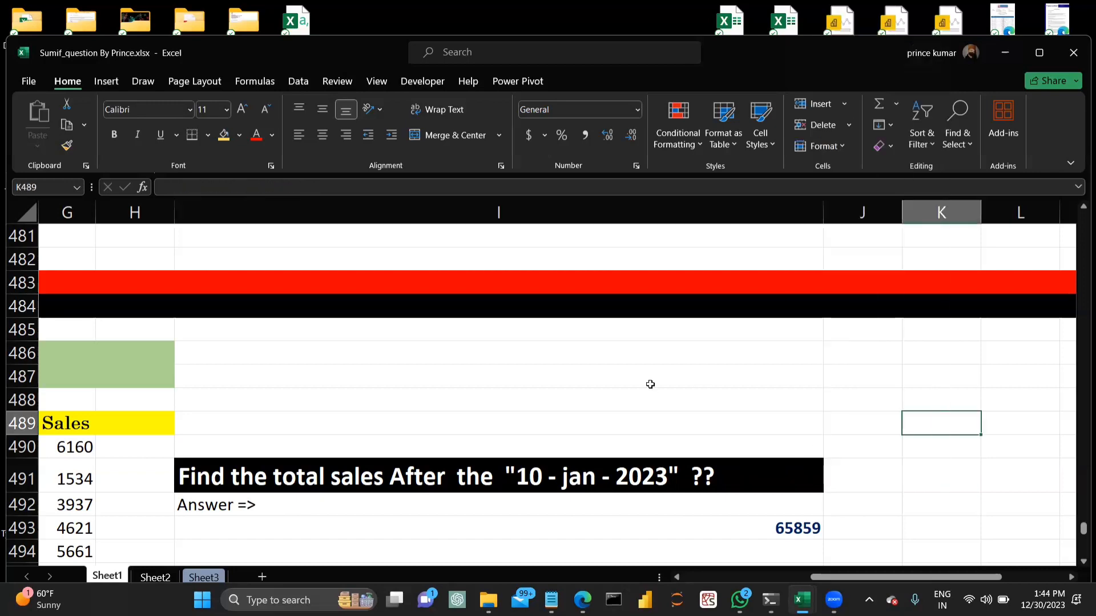
scroll(650, 384, "down", 5)
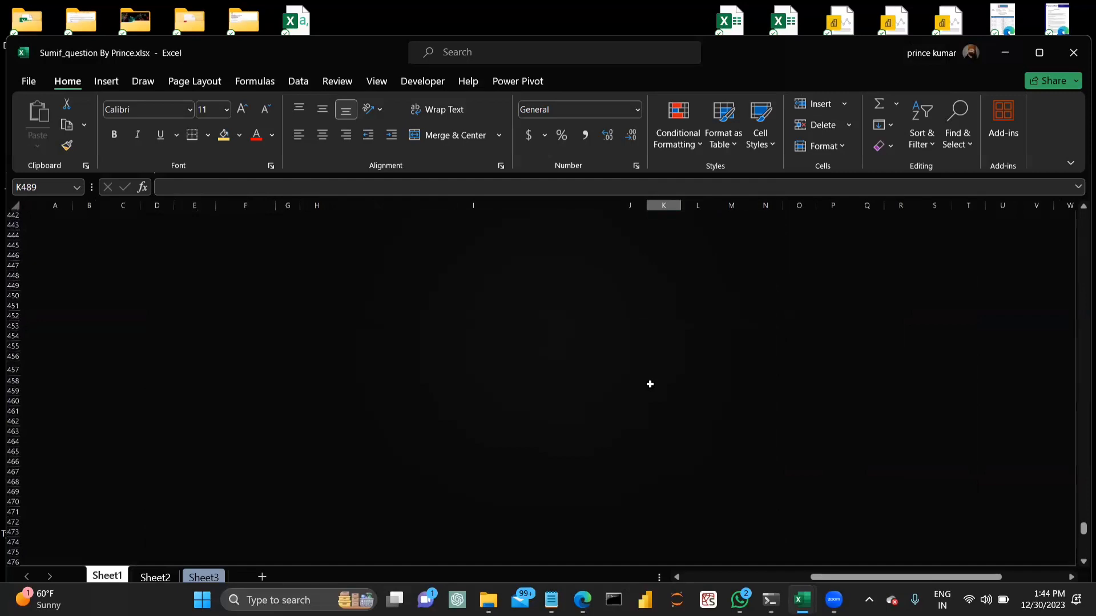
scroll(650, 384, "up", 3)
scroll(650, 385, "up", 7)
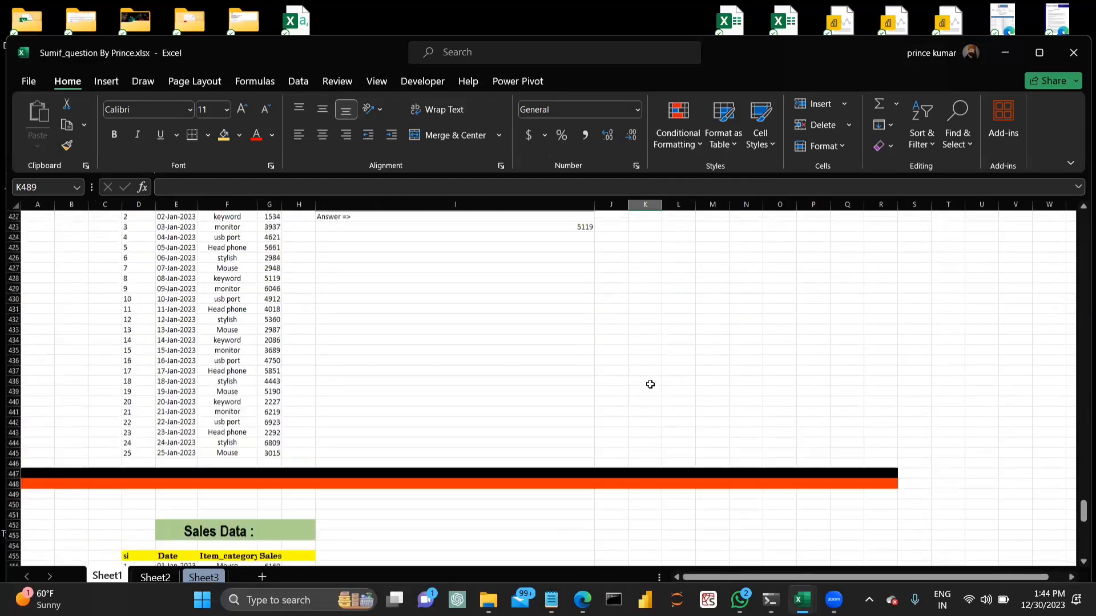
scroll(651, 384, "up", 11)
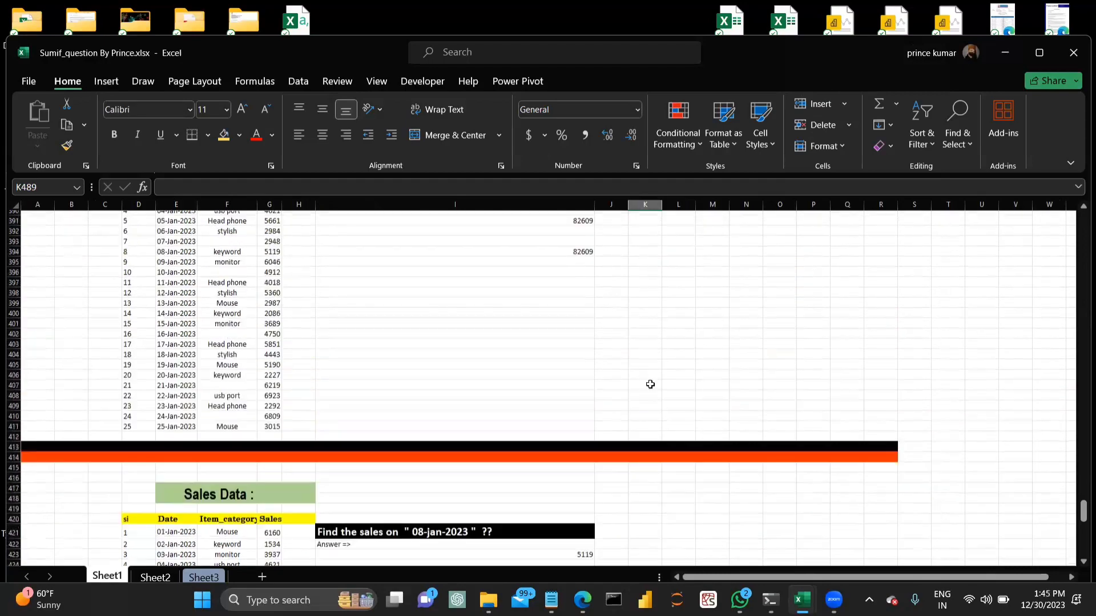
scroll(650, 385, "down", 9)
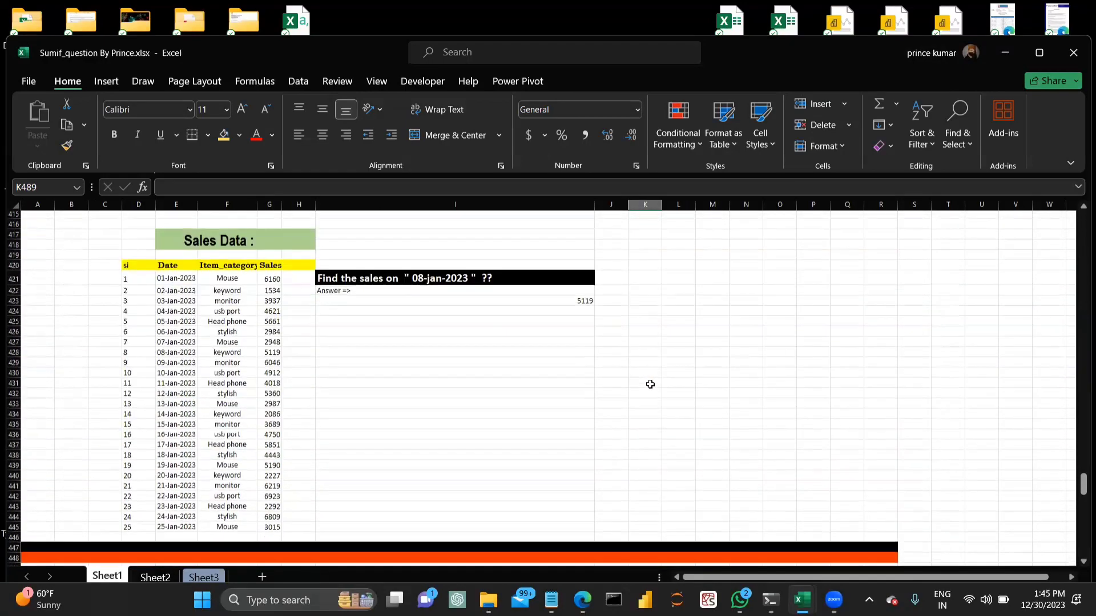
scroll(650, 384, "up", 3)
scroll(650, 384, "left", 6)
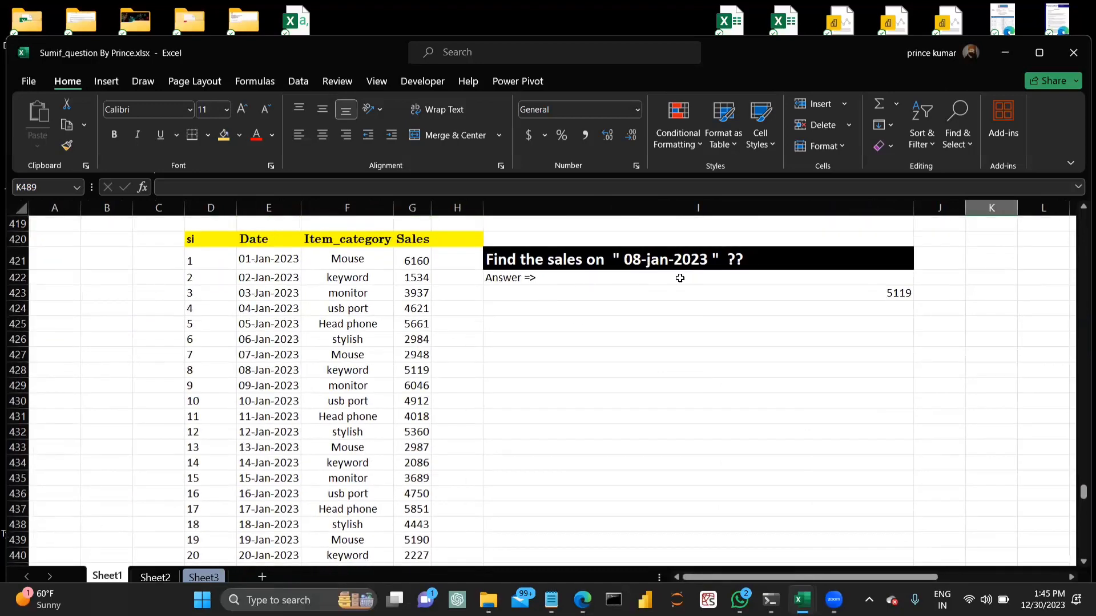
Step: Start a SUMIF formula in I425 with the Date cells E421:E445 as the range
left_click(593, 323)
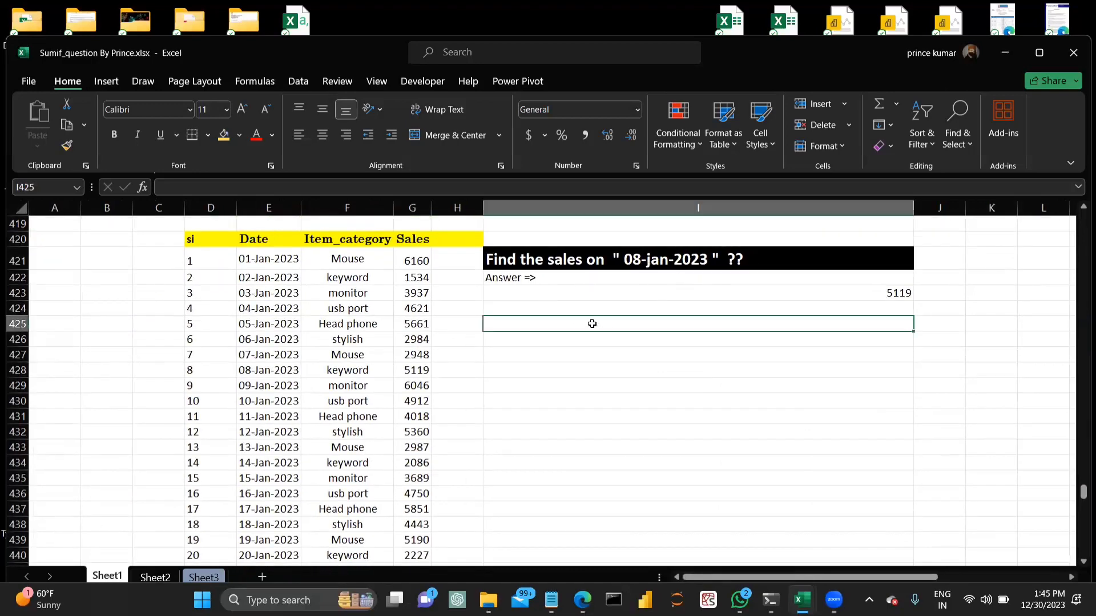
type("=sumif")
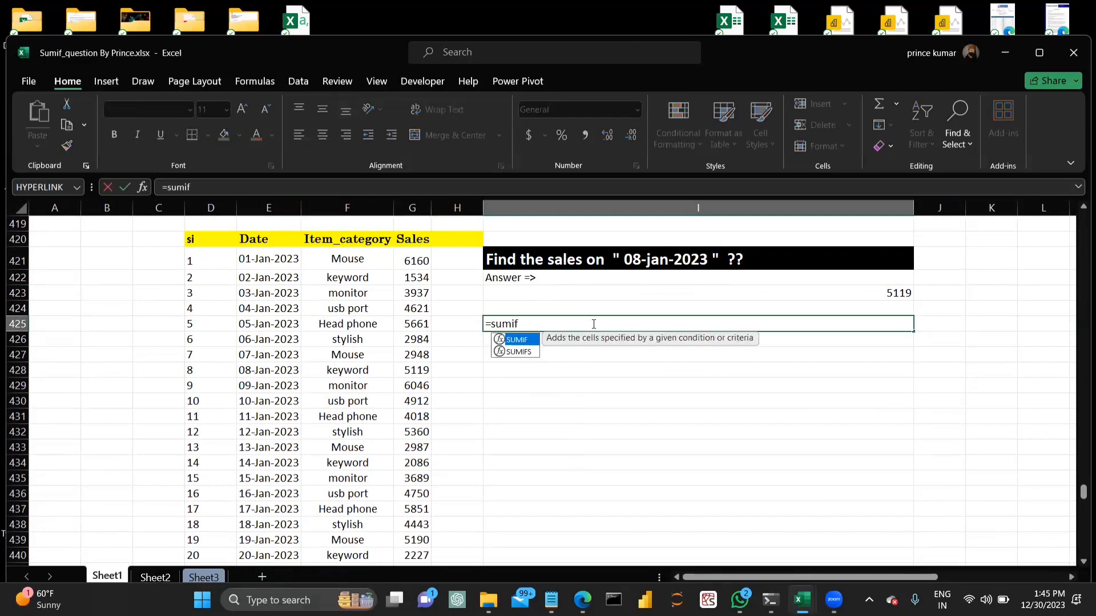
key("Tab")
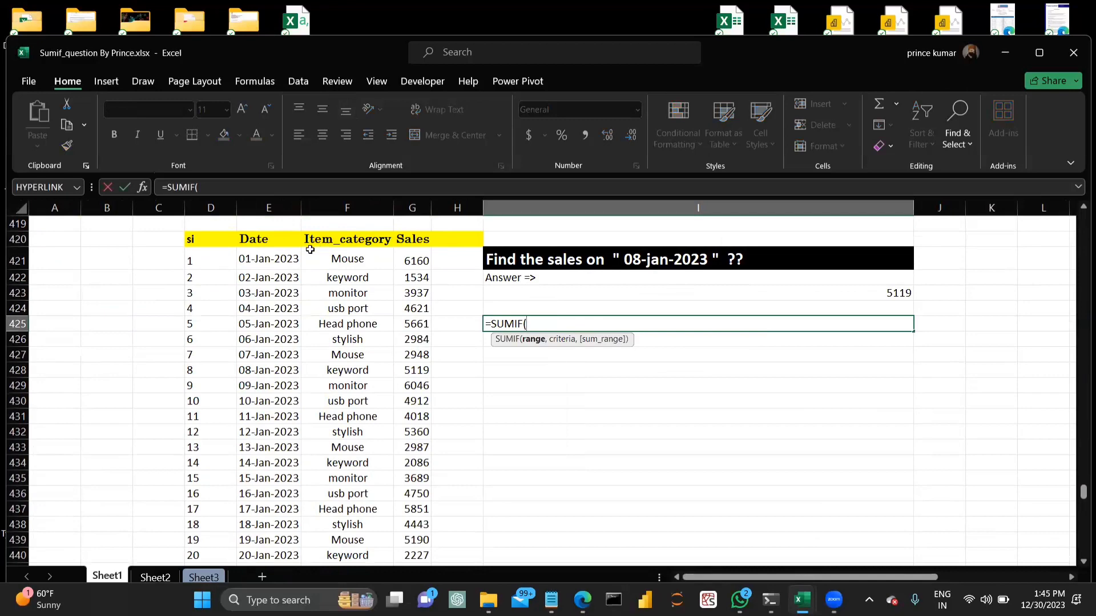
left_click(274, 255)
key("ctrl+shift+Down")
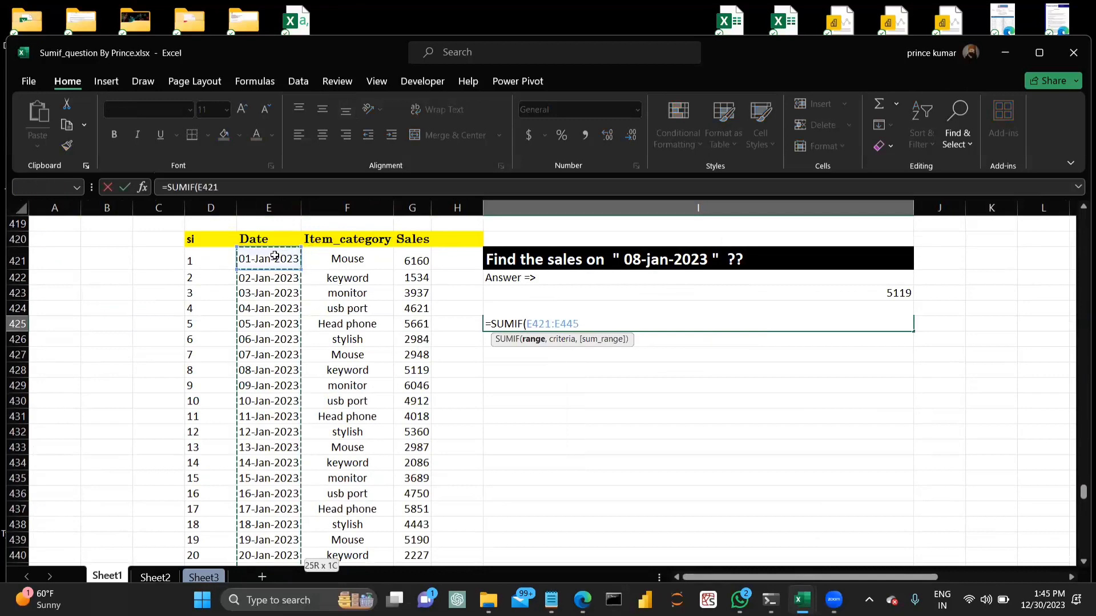
type(",")
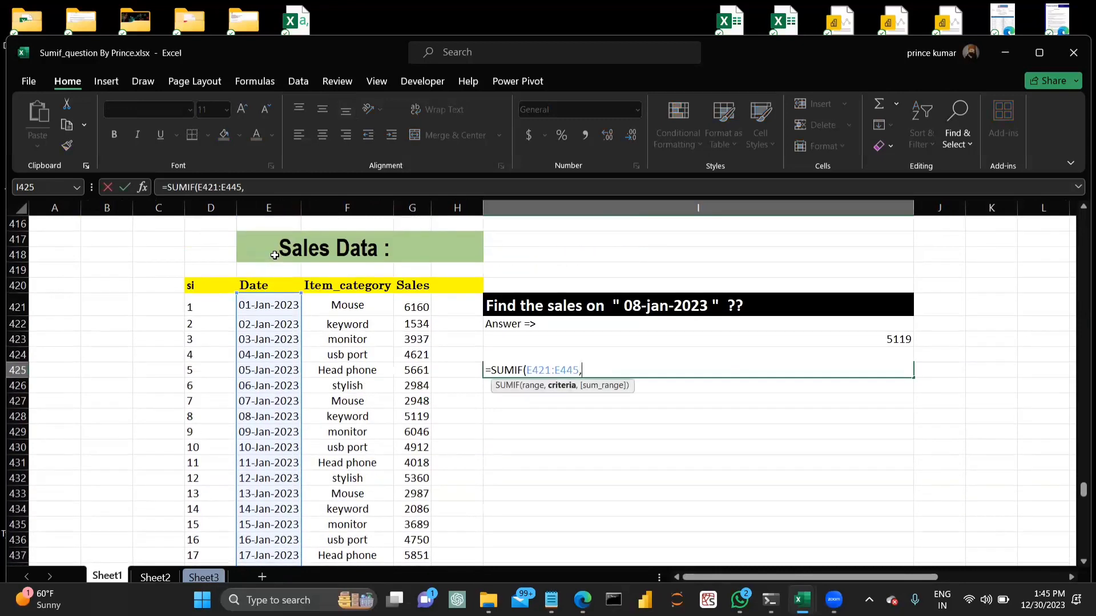
Step: Complete the SUMIF formula in I425 with the date cell E428 as criterion and G421:G445 as the sum range
left_click(259, 417)
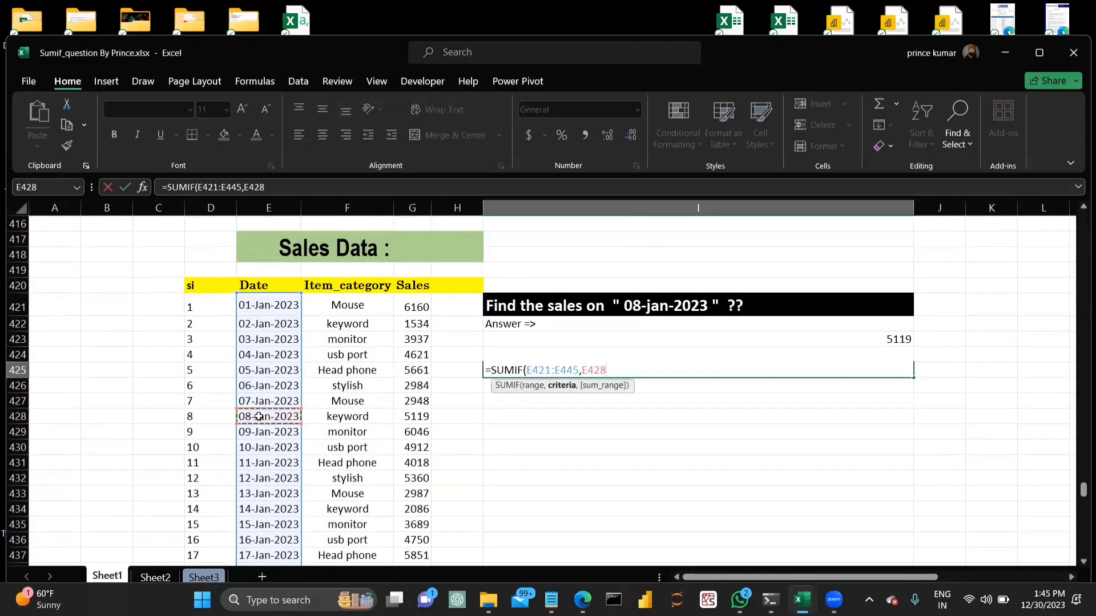
type(",")
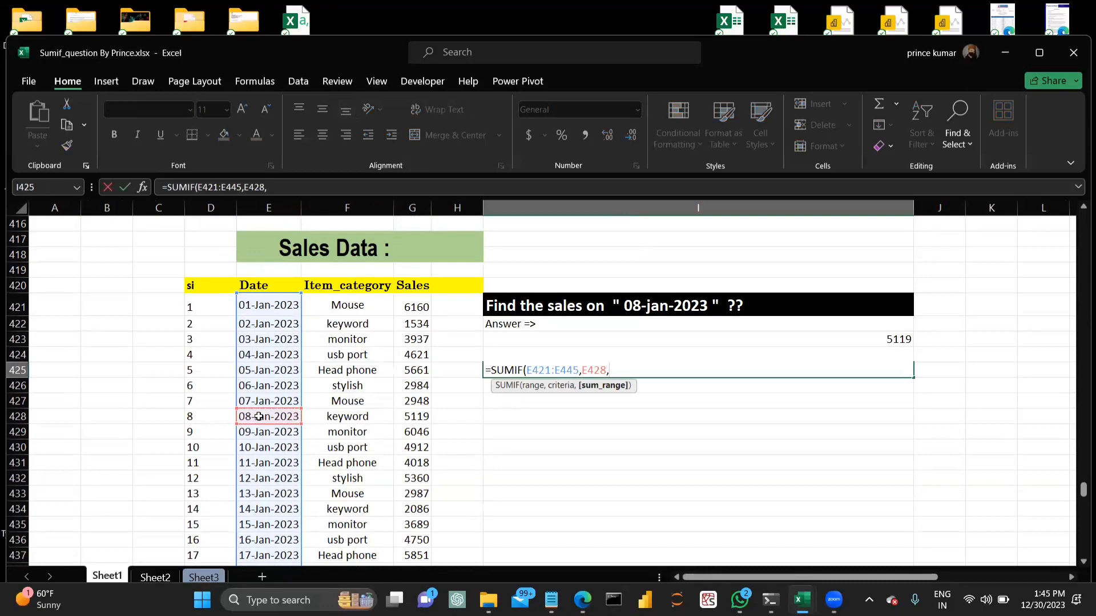
left_click(410, 303)
key("ctrl+shift+Down")
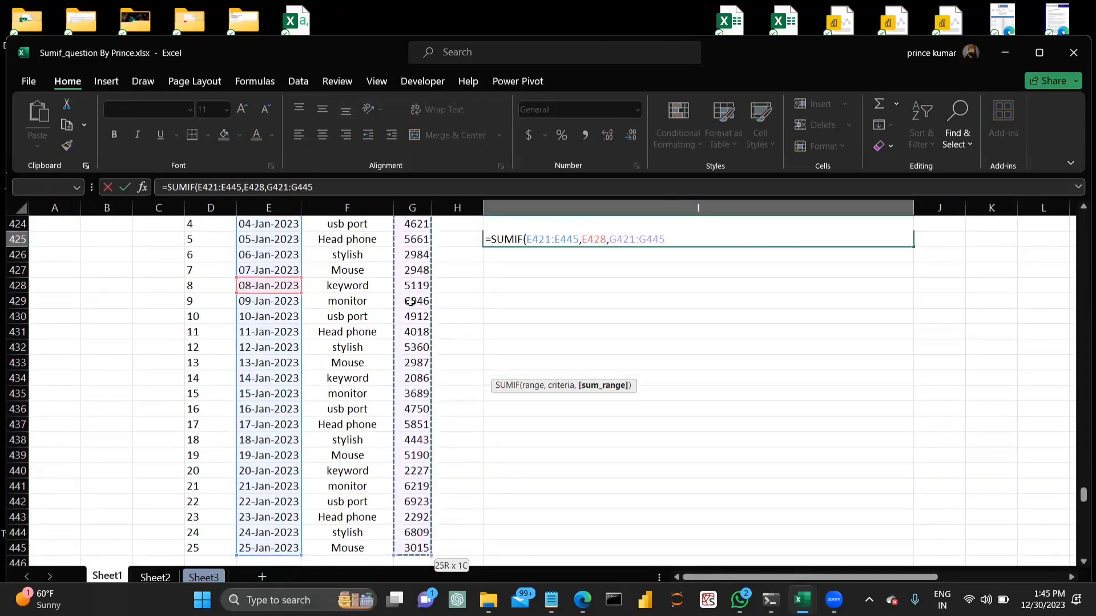
type(")")
key("Return")
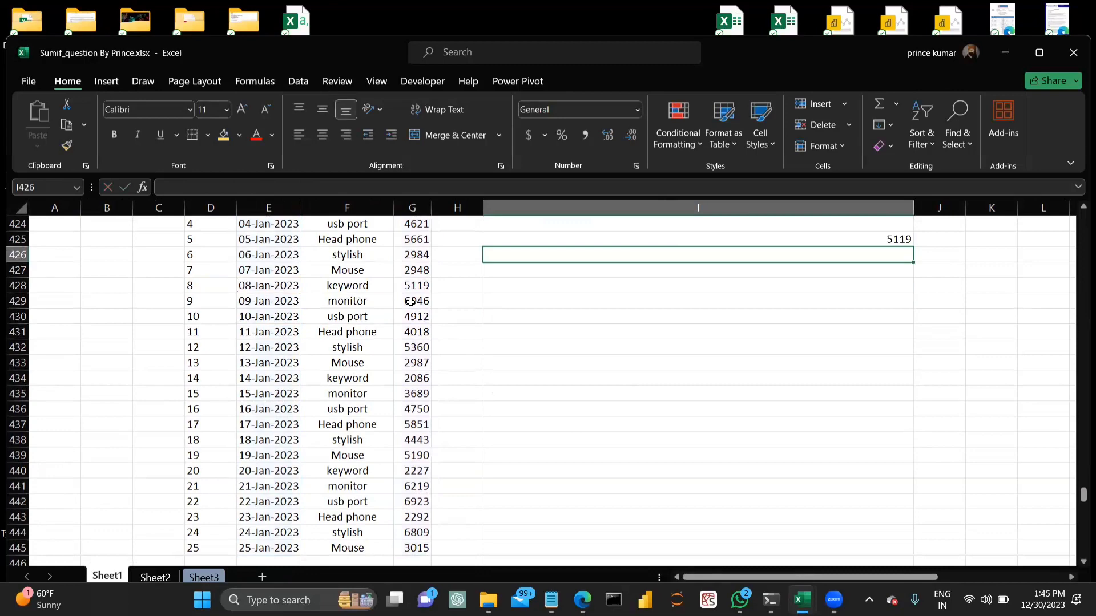
Step: Review the 08-jan-2023 formulas in I425 and I423, comparing the cell-reference criterion with the typed date criterion
scroll(410, 301, "up", 2)
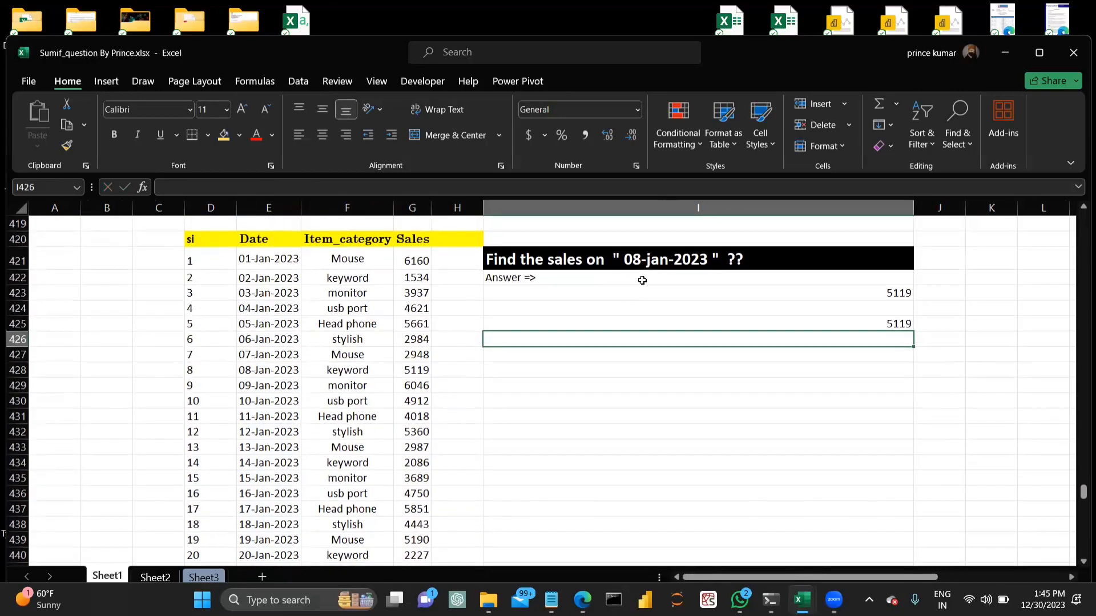
left_click(826, 324)
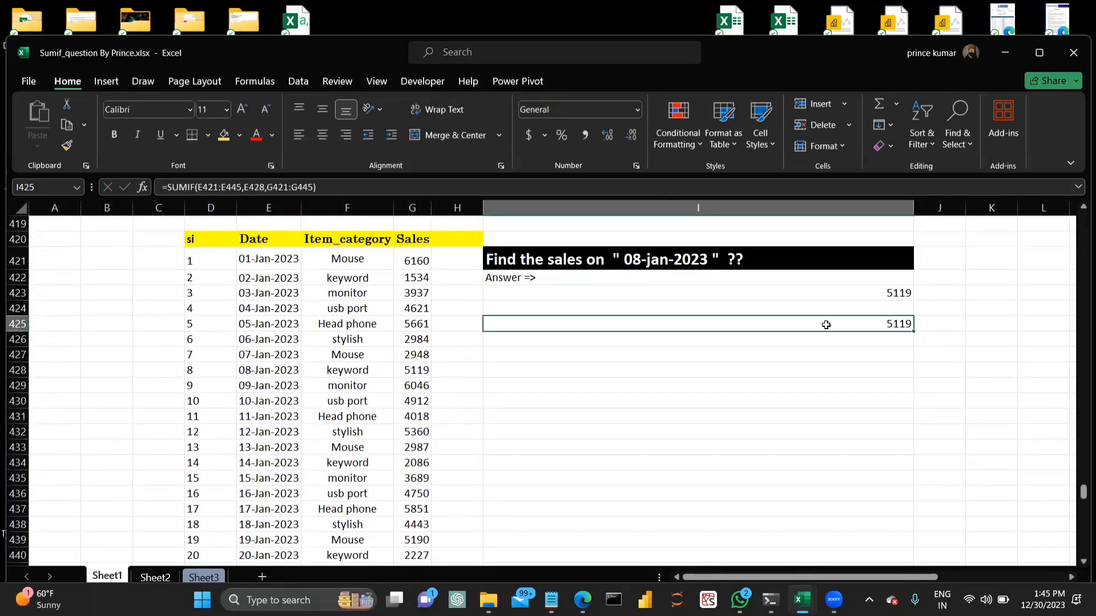
left_click(835, 294)
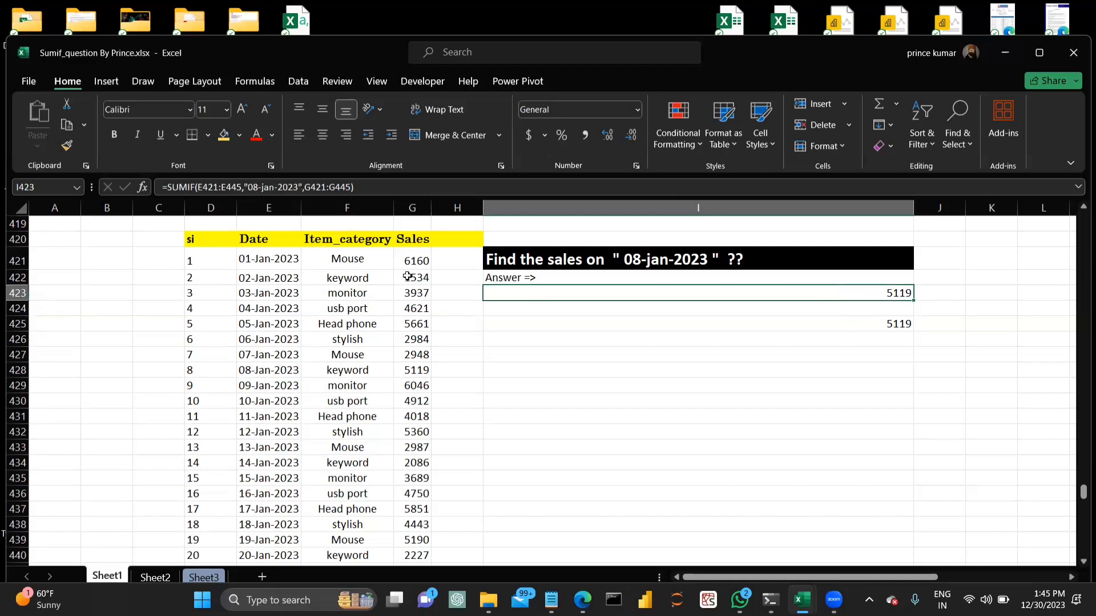
double_click(639, 291)
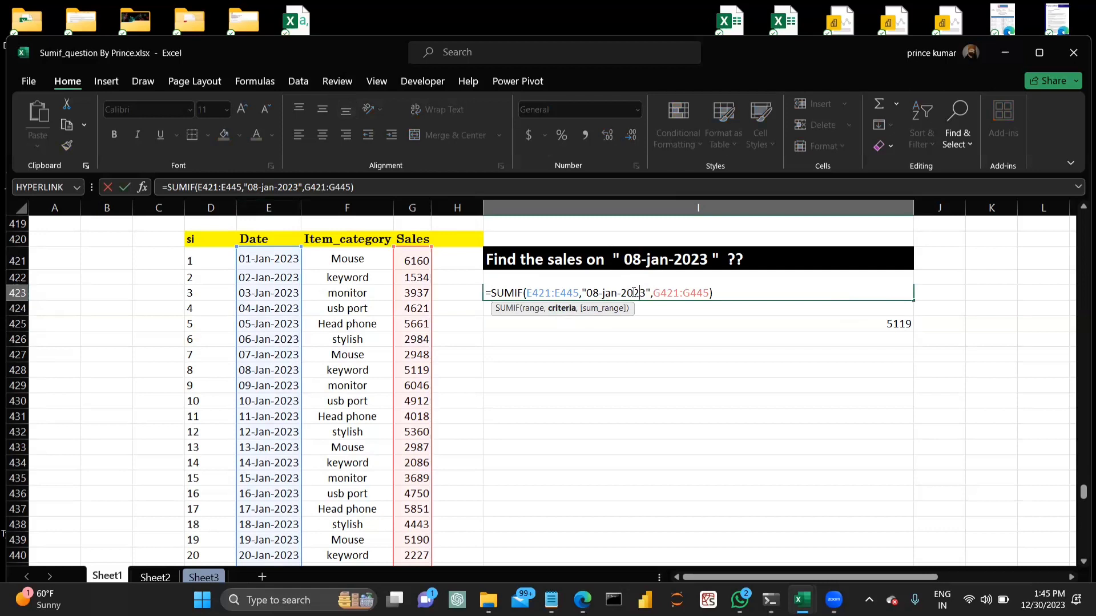
left_click(726, 291)
key("Return")
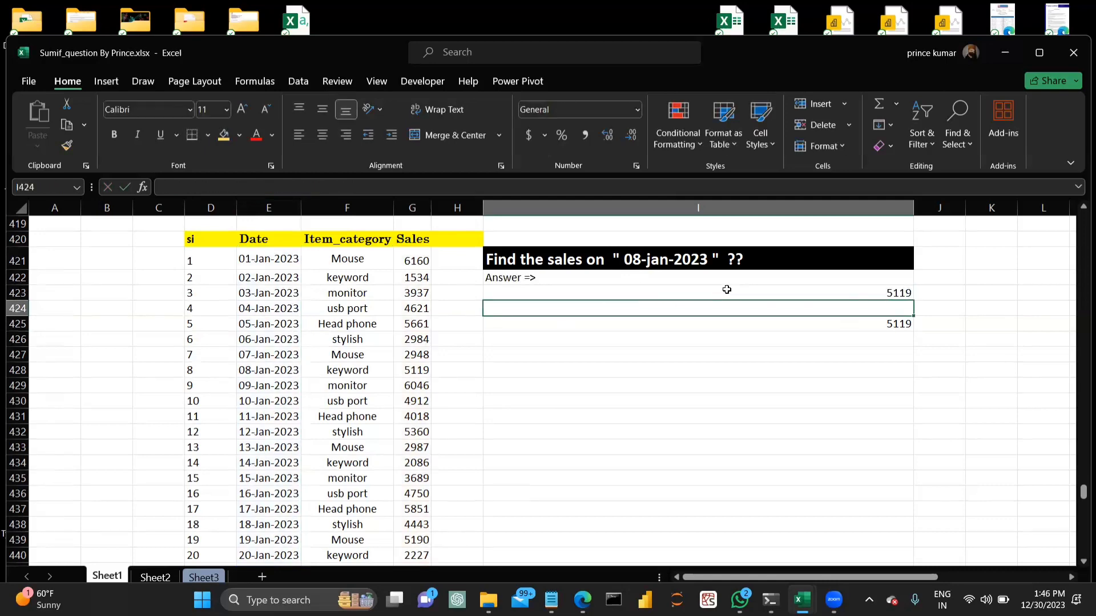
Step: Start a SUMIF formula in I461 for sales before 10-jan-2023, with the Date cells E456:E480 as the range
scroll(727, 290, "down", 10)
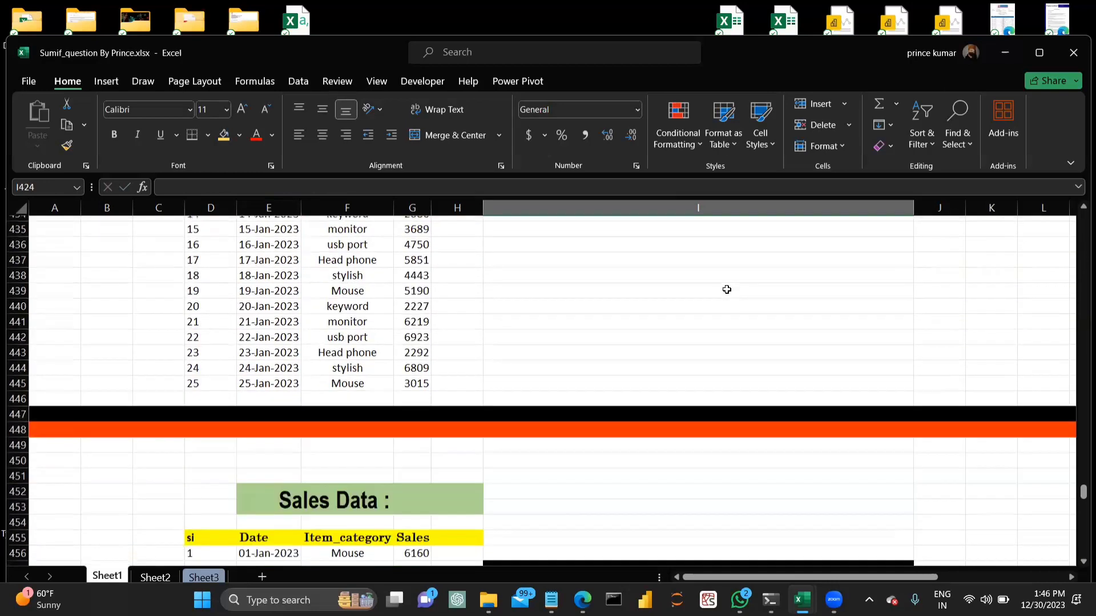
scroll(726, 290, "down", 2)
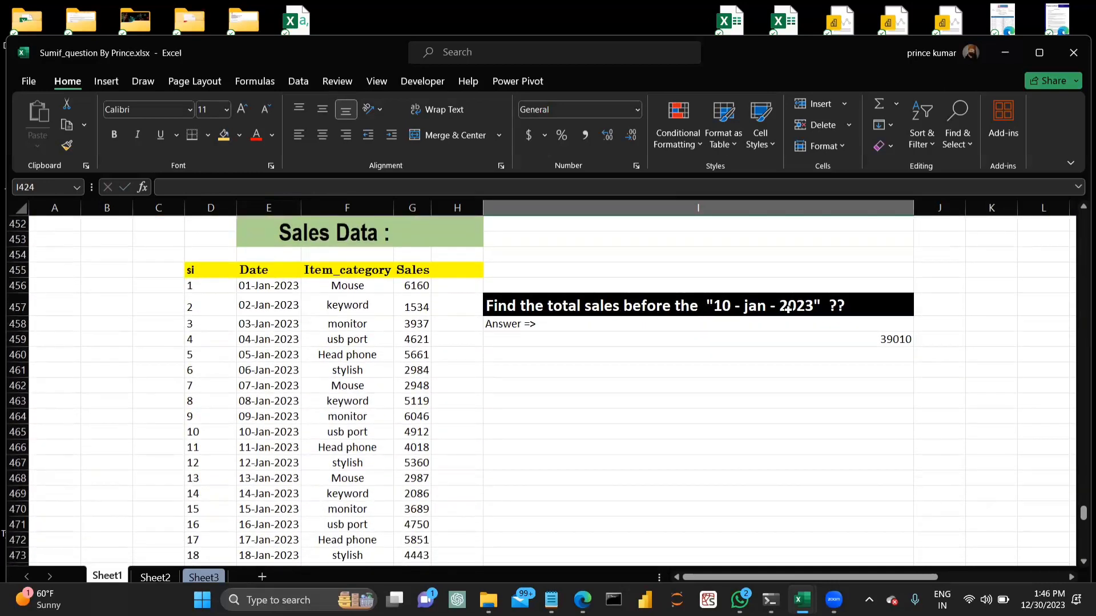
left_click(631, 367)
type("=sumif")
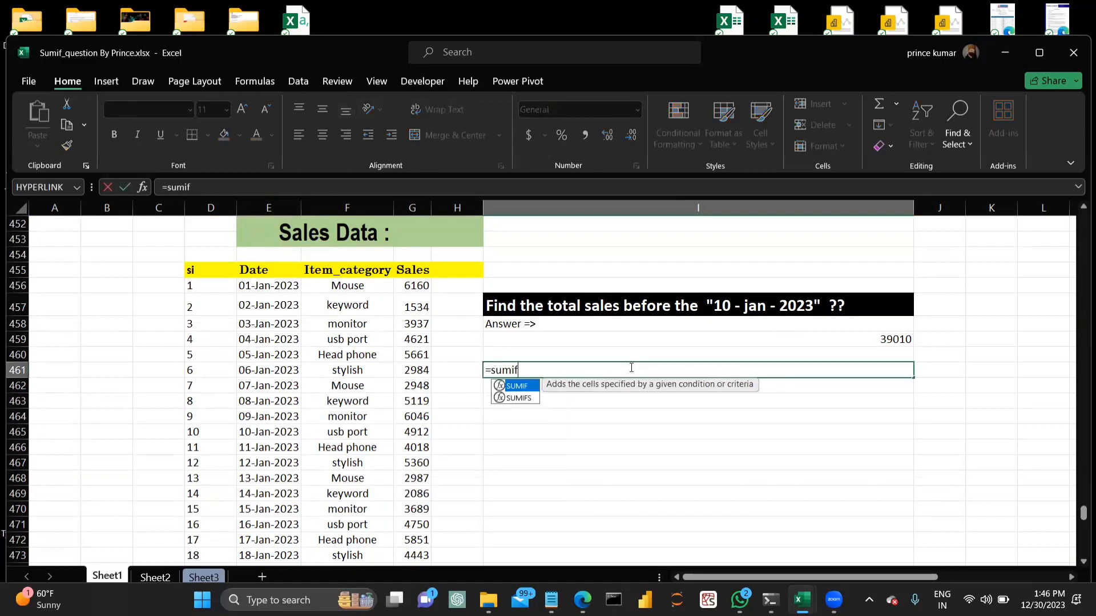
key("Tab")
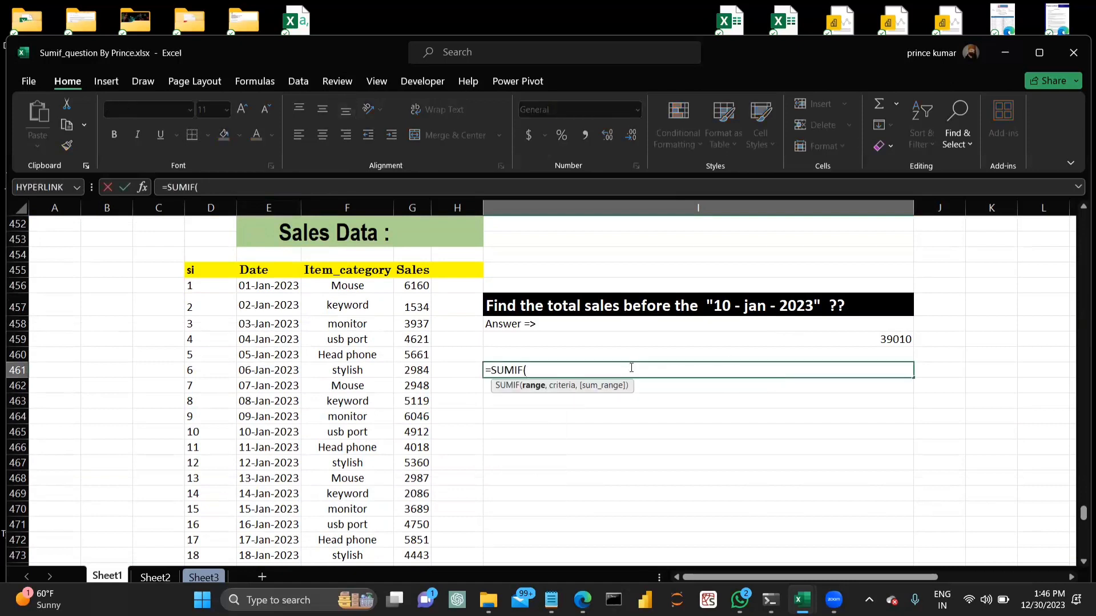
left_click(286, 285)
key("ctrl+shift+Down")
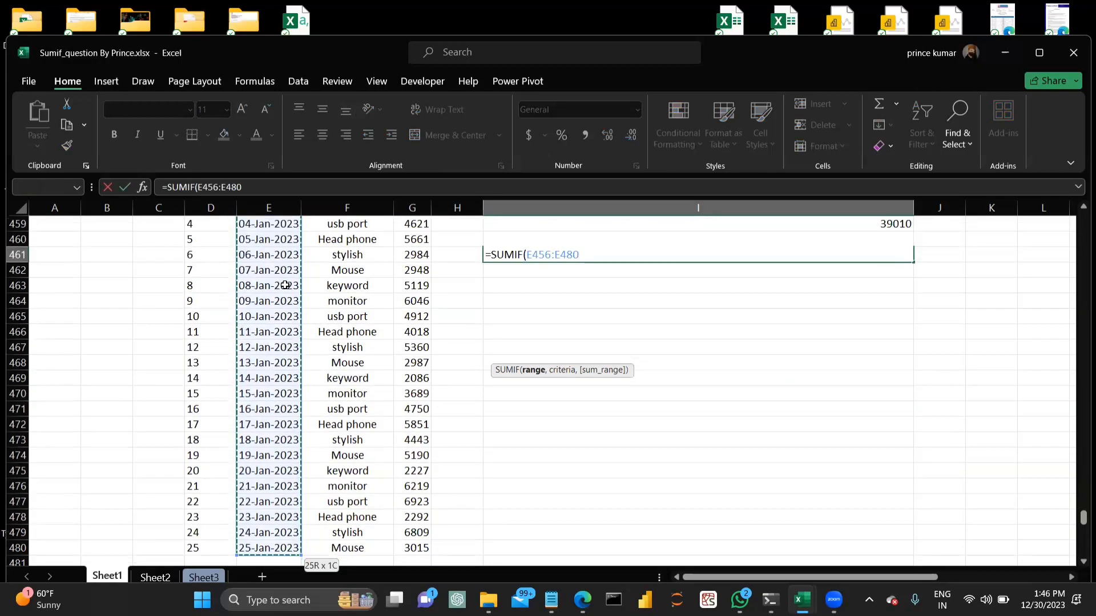
type(",")
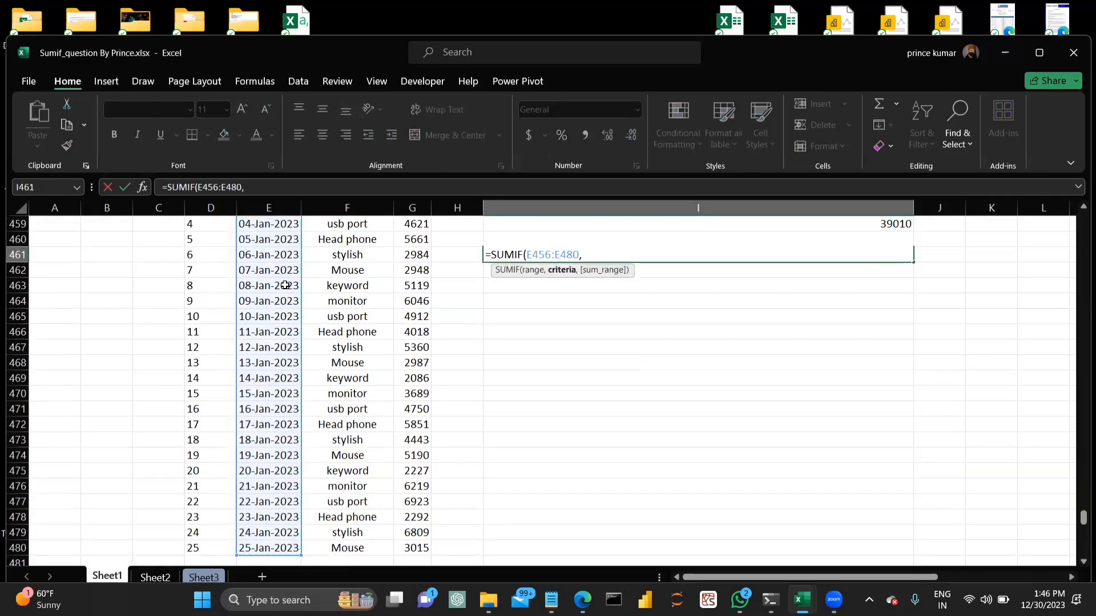
Step: Add the criterion "<10-jan-2023" to the SUMIF formula in I461
scroll(284, 285, "up", 4)
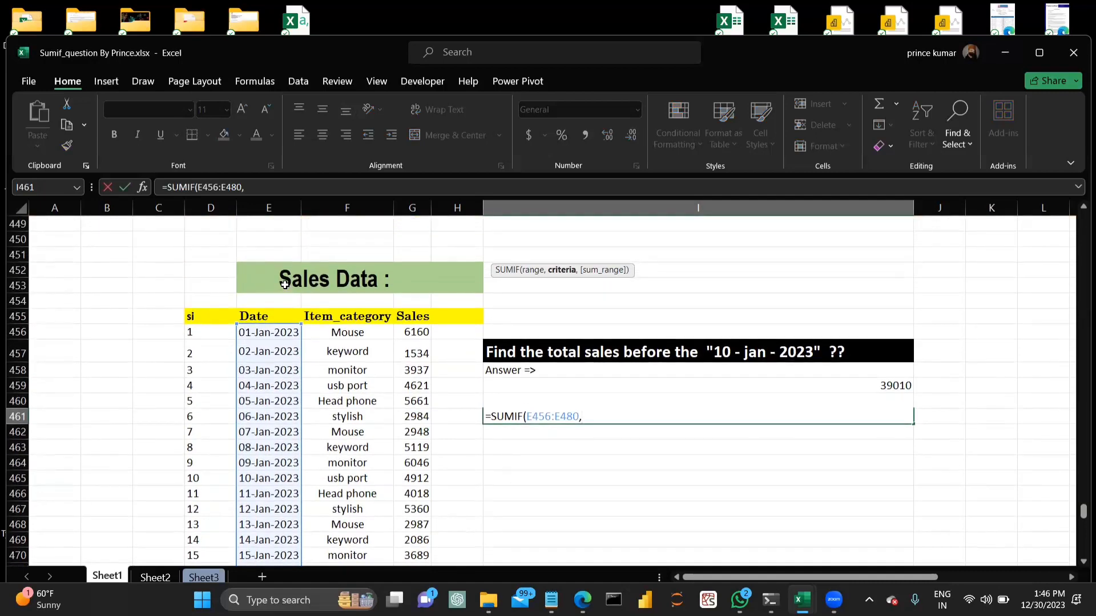
type("\"")
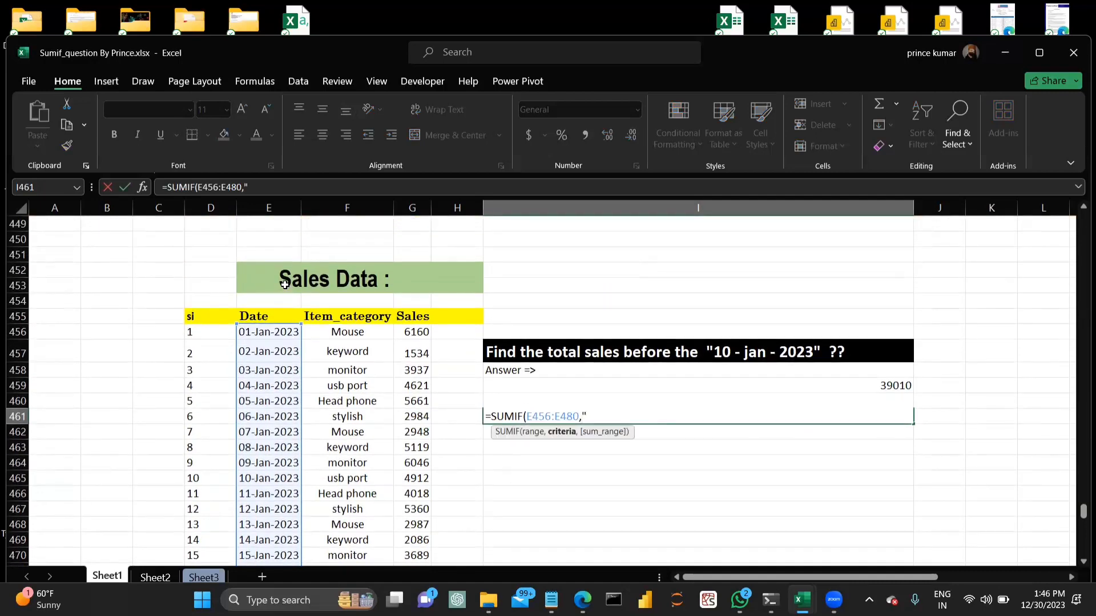
type("<10-jan-223")
key("BackSpace")
key("BackSpace")
type("023\"")
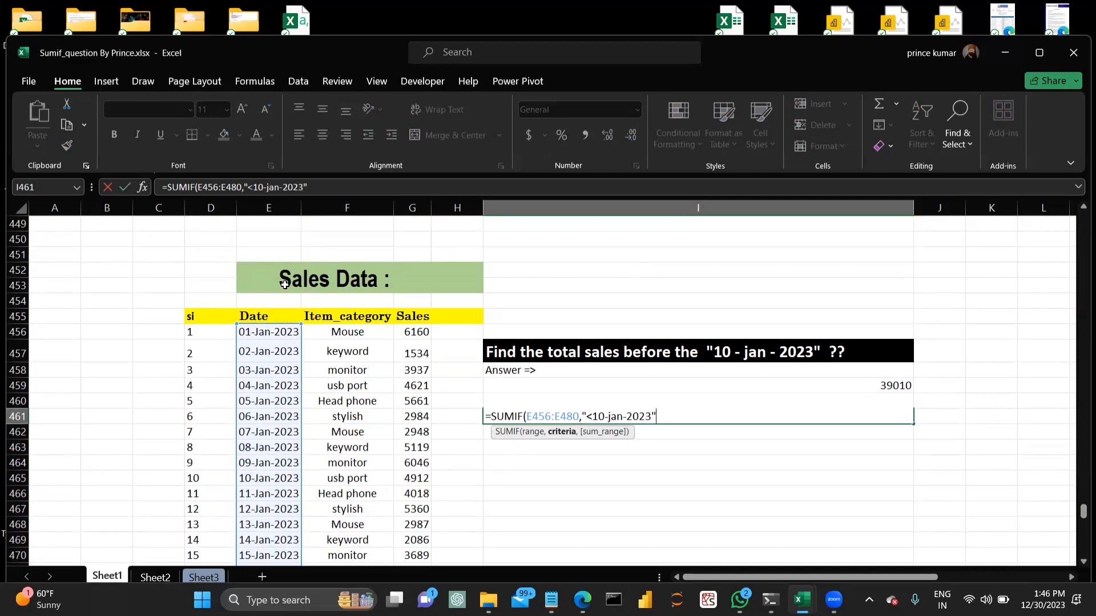
type(",")
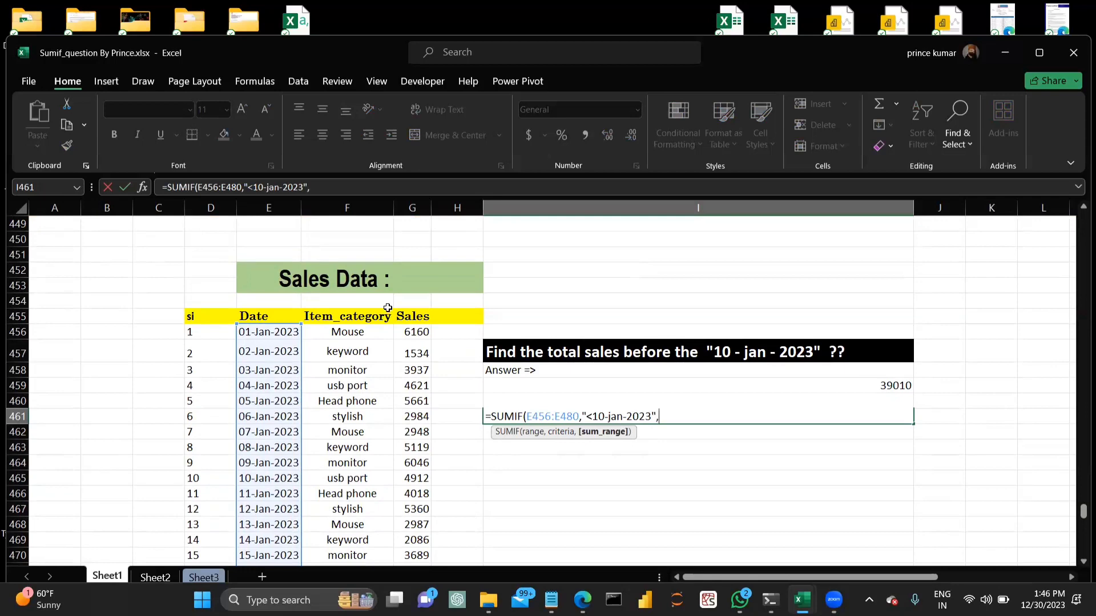
Step: Complete the SUMIF formula in I461 with the Sales cells G456:G480 as the sum range and review the entered formula
left_click(406, 331)
key("ctrl+shift+Down")
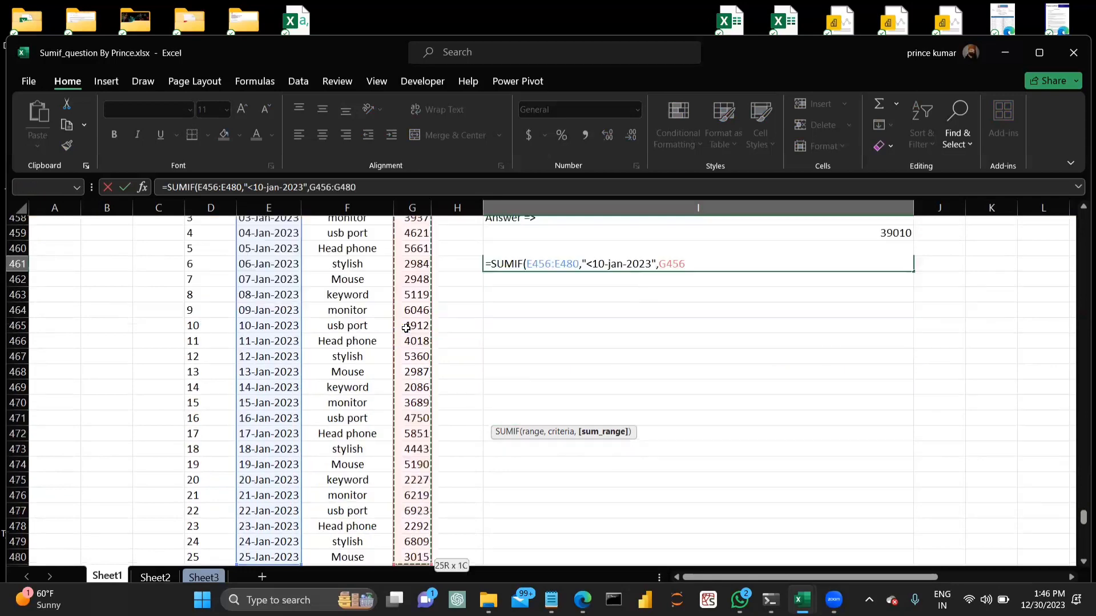
type(")")
key("Return")
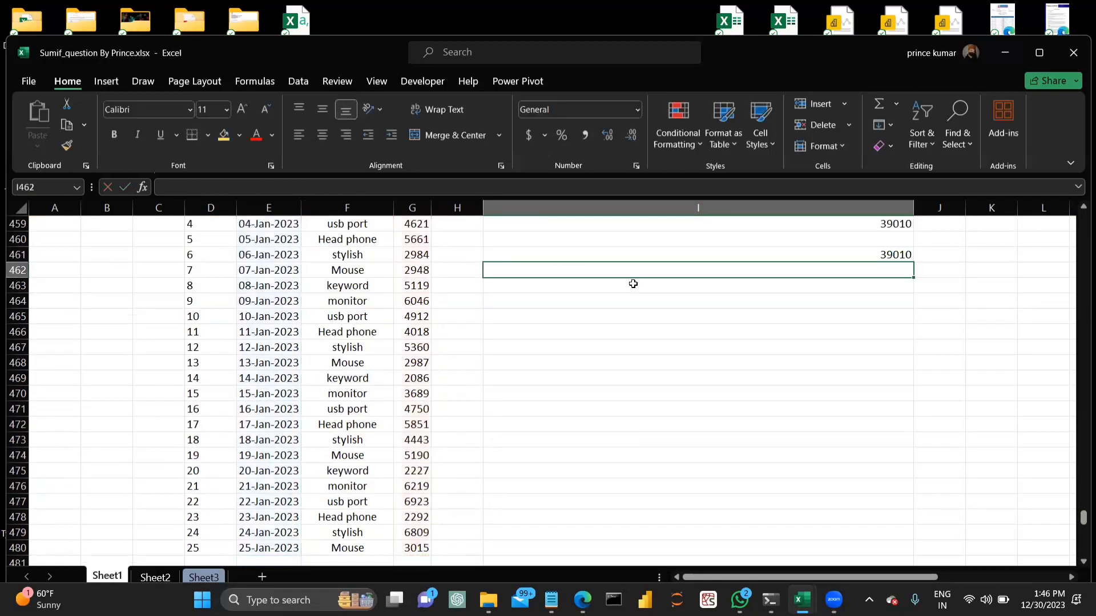
scroll(631, 283, "up", 1)
left_click(675, 272)
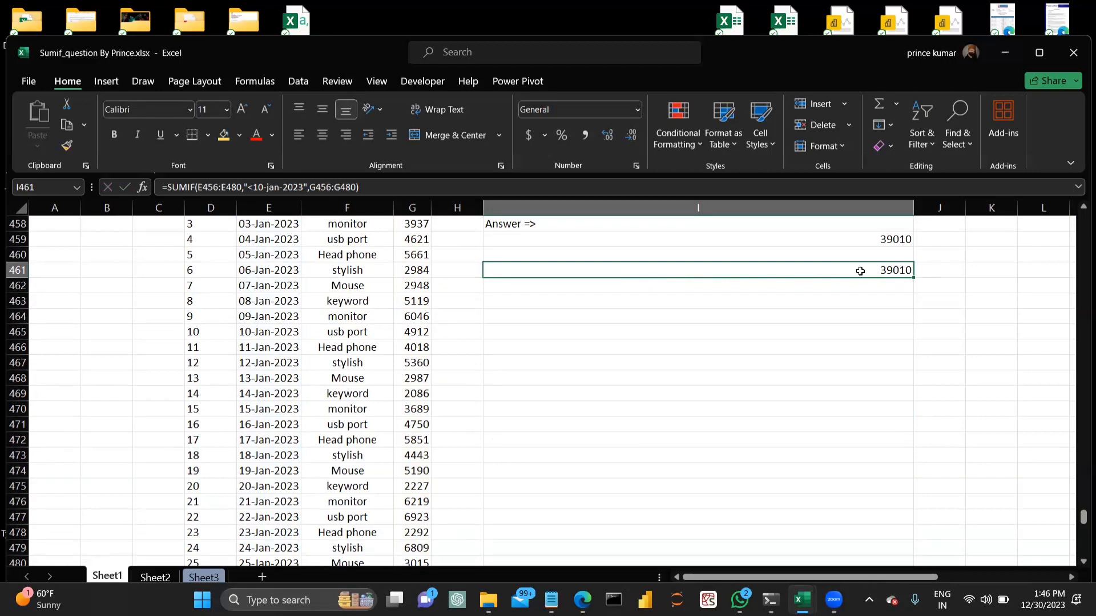
Step: Review the SUMIF formula in I493 that answers the question on total sales after 10-jan-2023
scroll(860, 272, "down", 8)
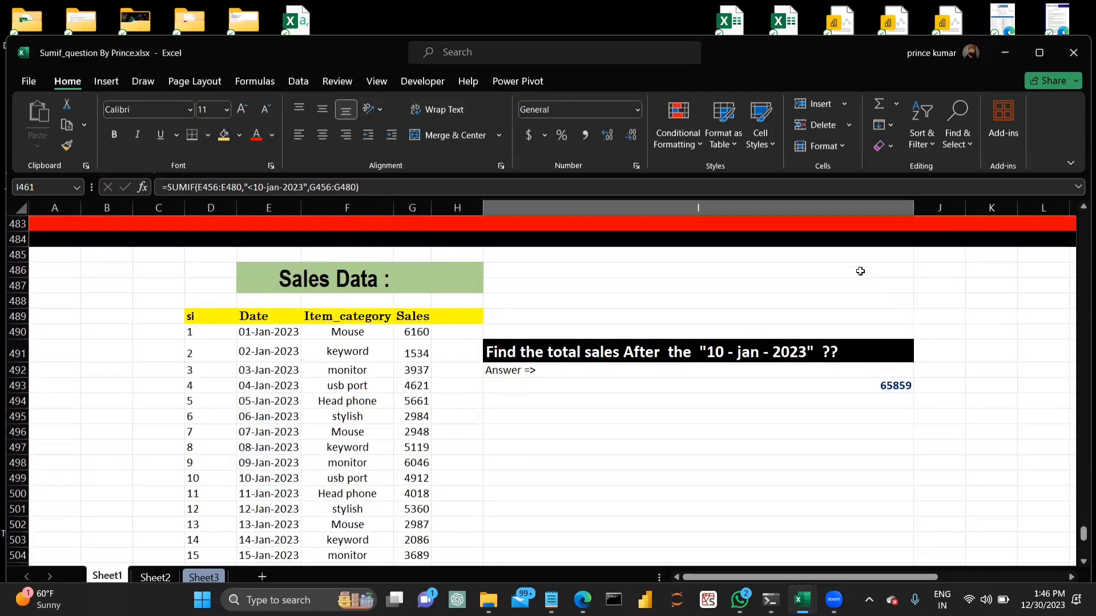
double_click(824, 385)
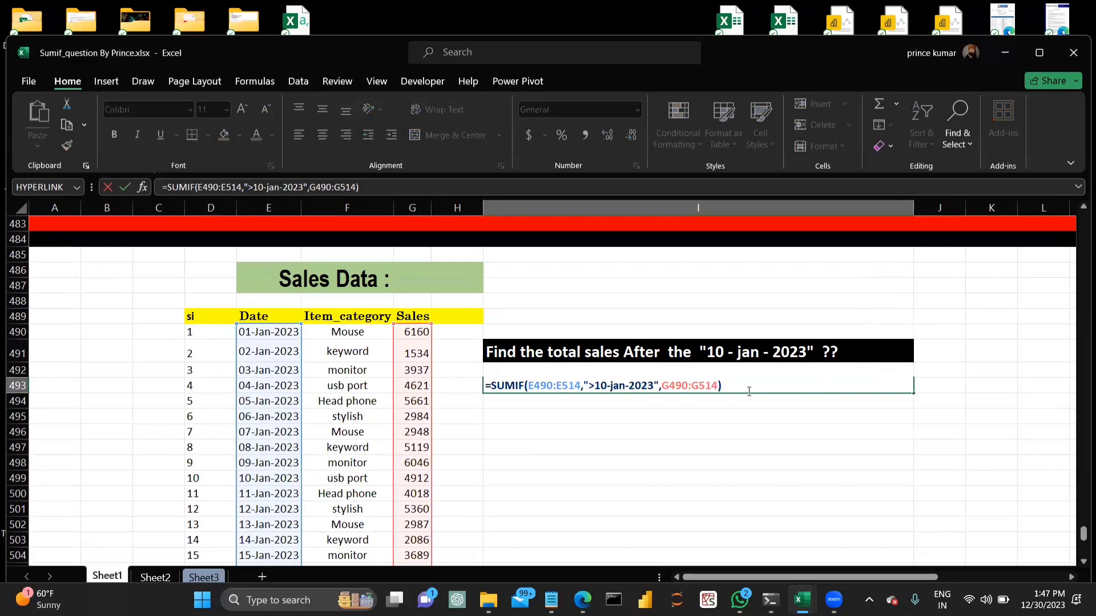
key("Return")
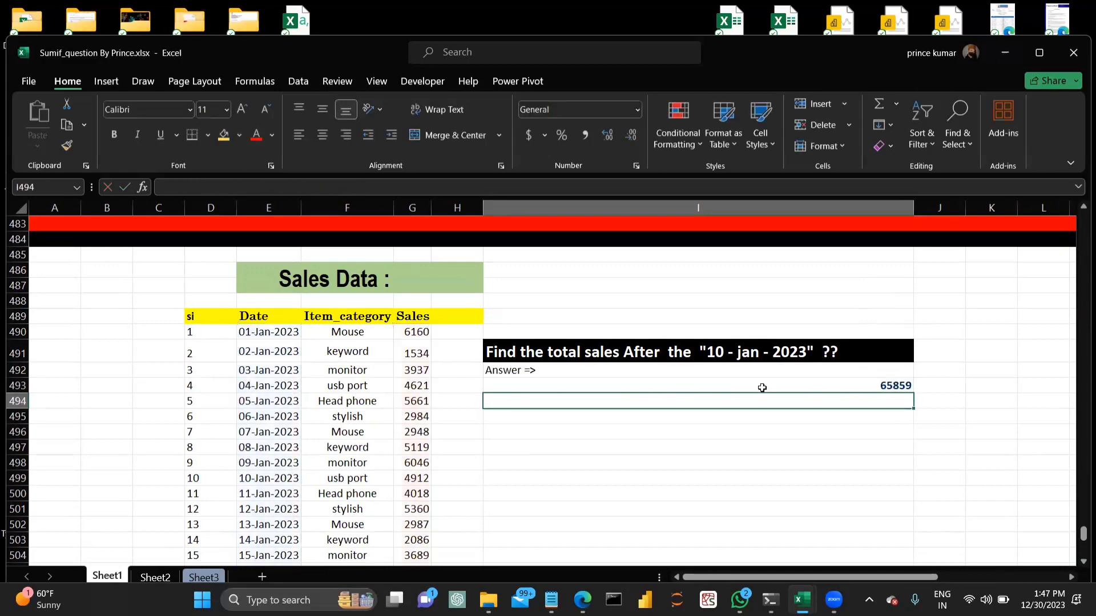
scroll(752, 435, "down", 7)
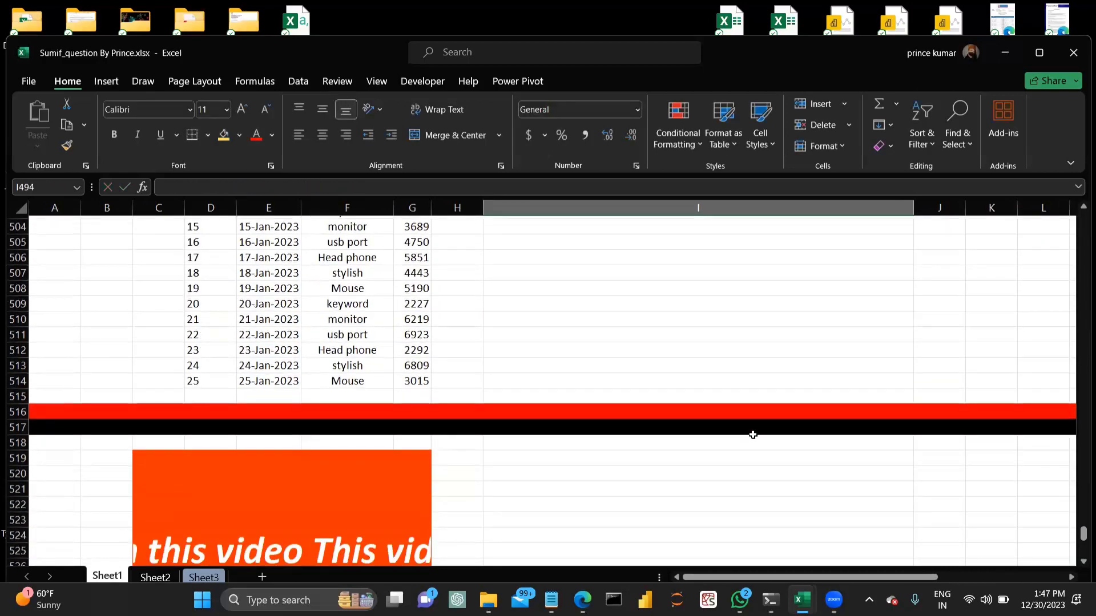
scroll(753, 435, "up", 6)
scroll(752, 435, "up", 13)
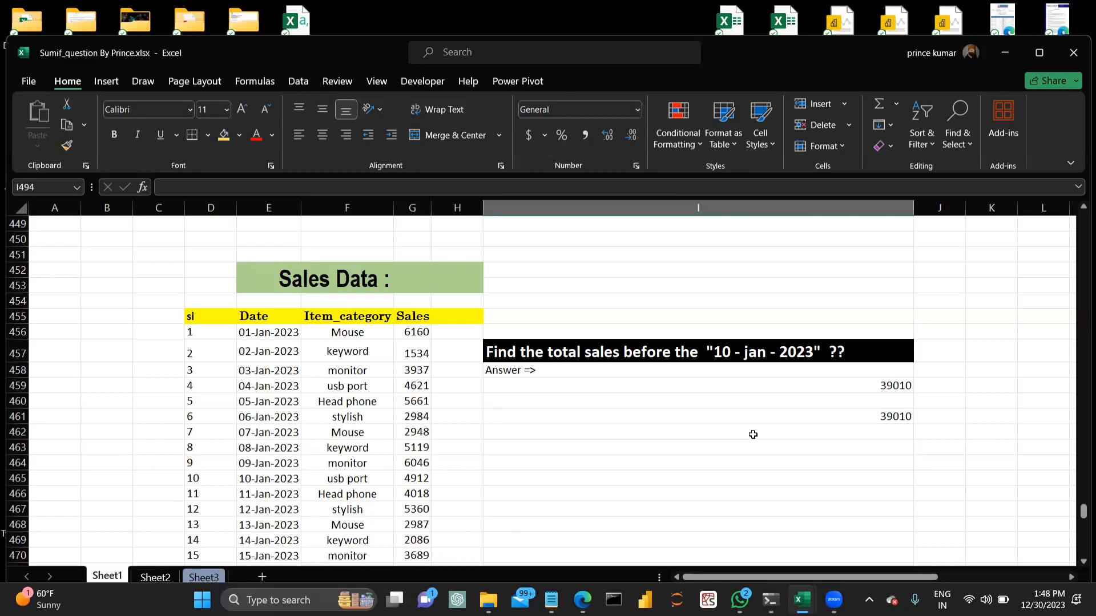
left_click(646, 251)
type("=i")
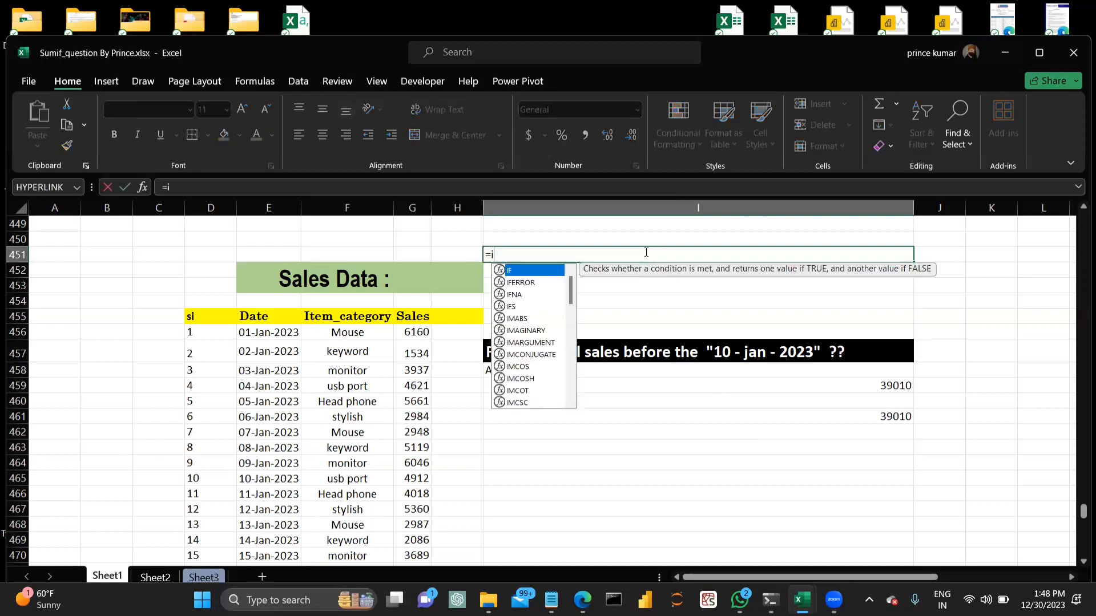
type("ferr")
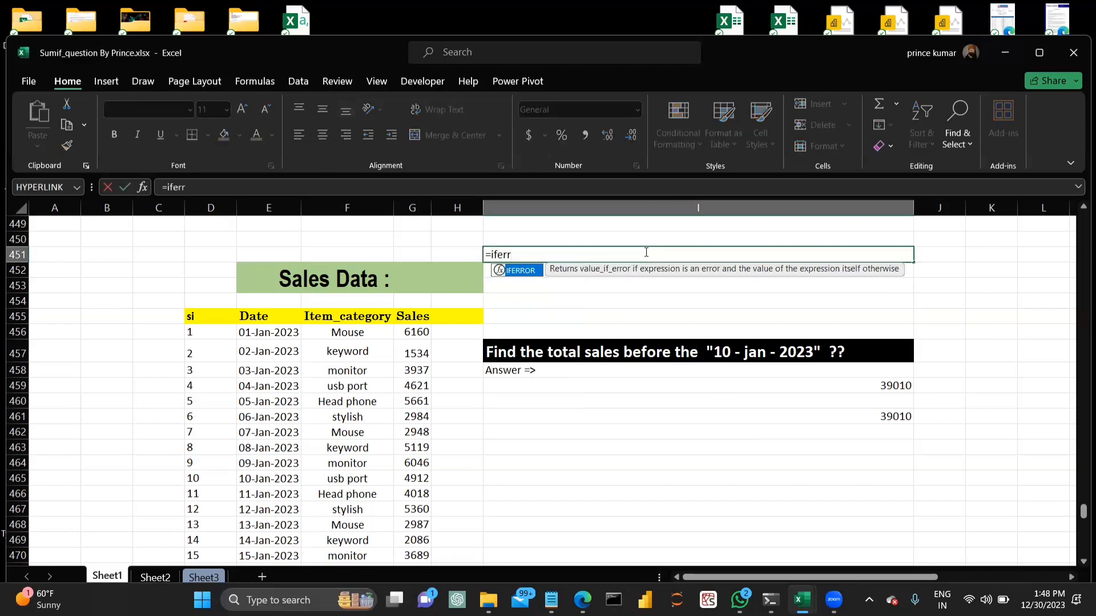
key("BackSpace")
key("BackSpace")
key("BackSpace")
type("na")
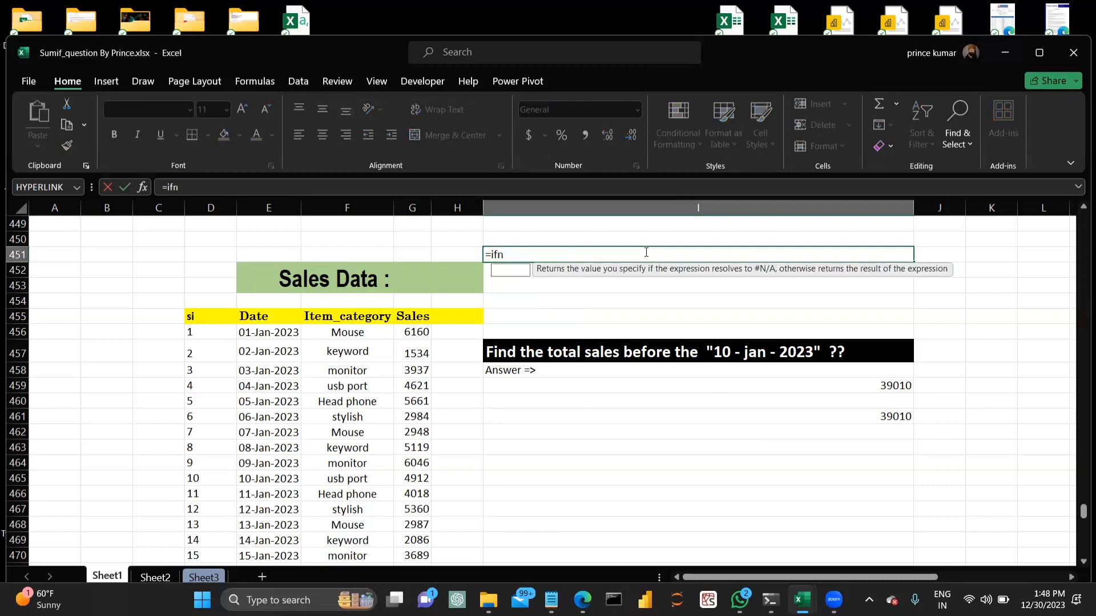
key("BackSpace")
key("BackSpace")
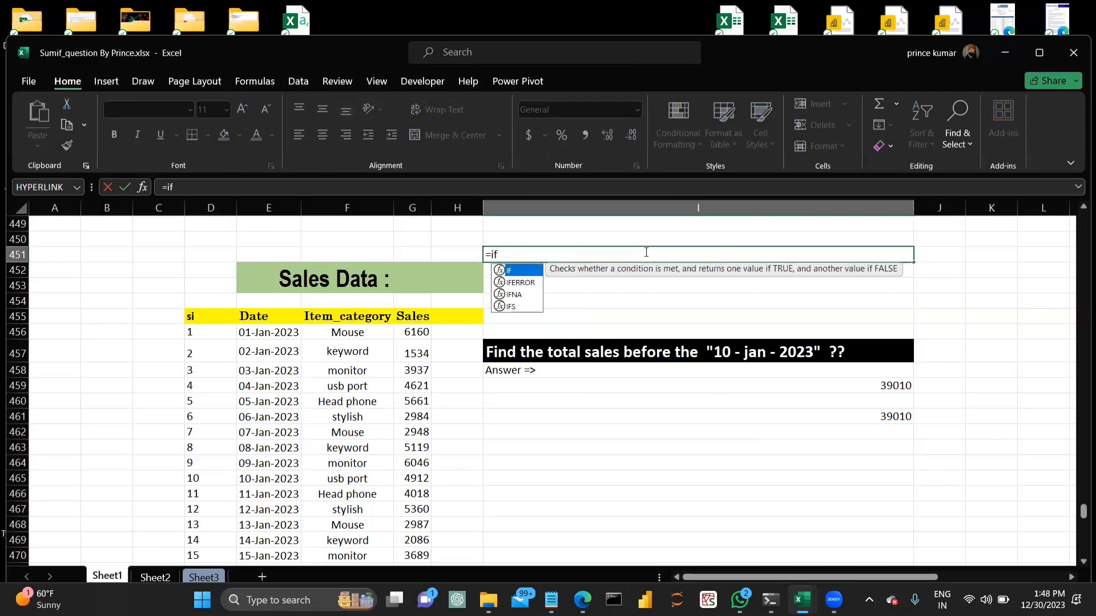
key("BackSpace")
key("BackSpace")
key("BackSpace")
key("Escape")
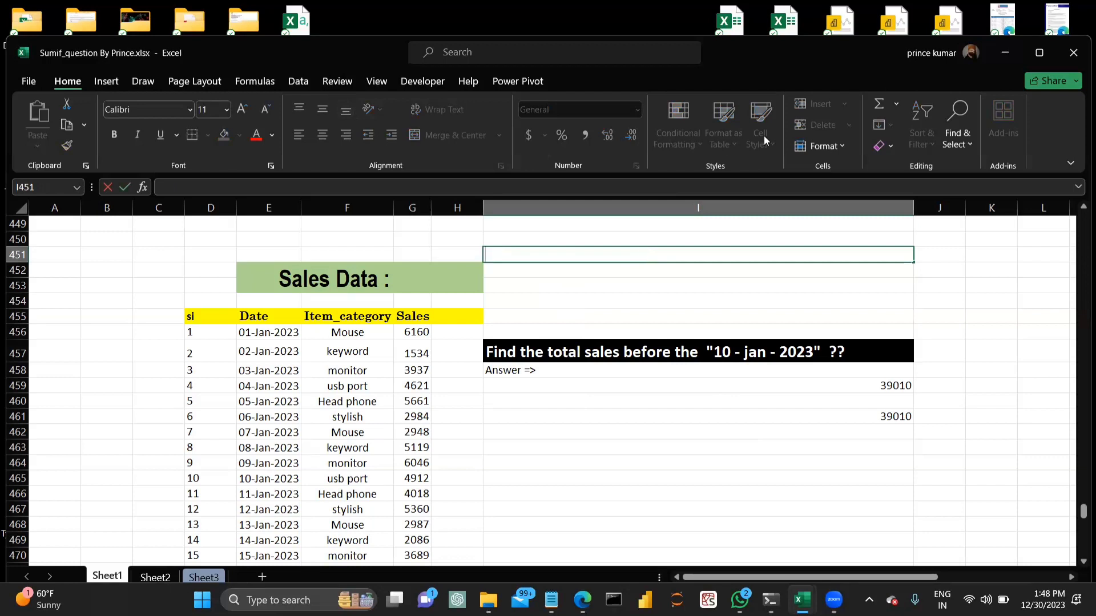
left_click(568, 59)
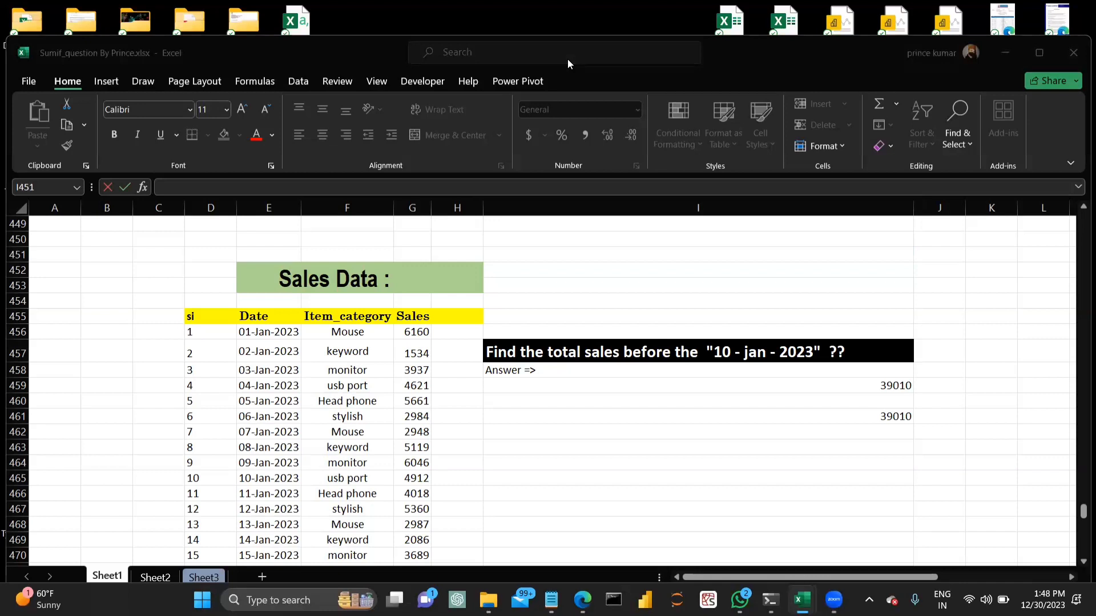
left_click(634, 275)
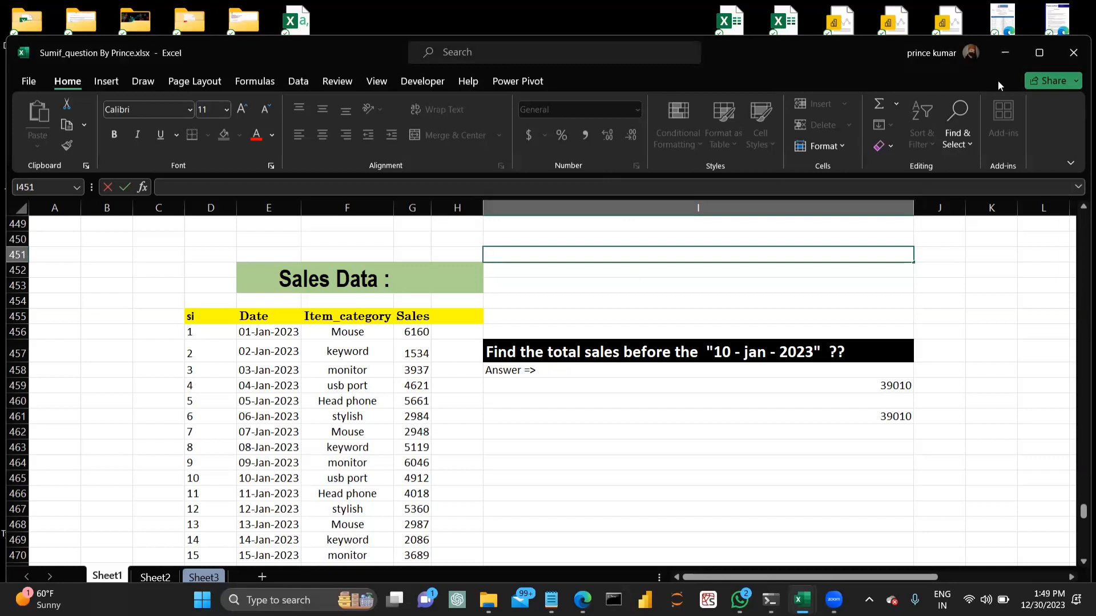
Step: Close the SUMIF question workbook without saving its changes, and add a new blank sheet to the Book1 workbook
left_click(1072, 55)
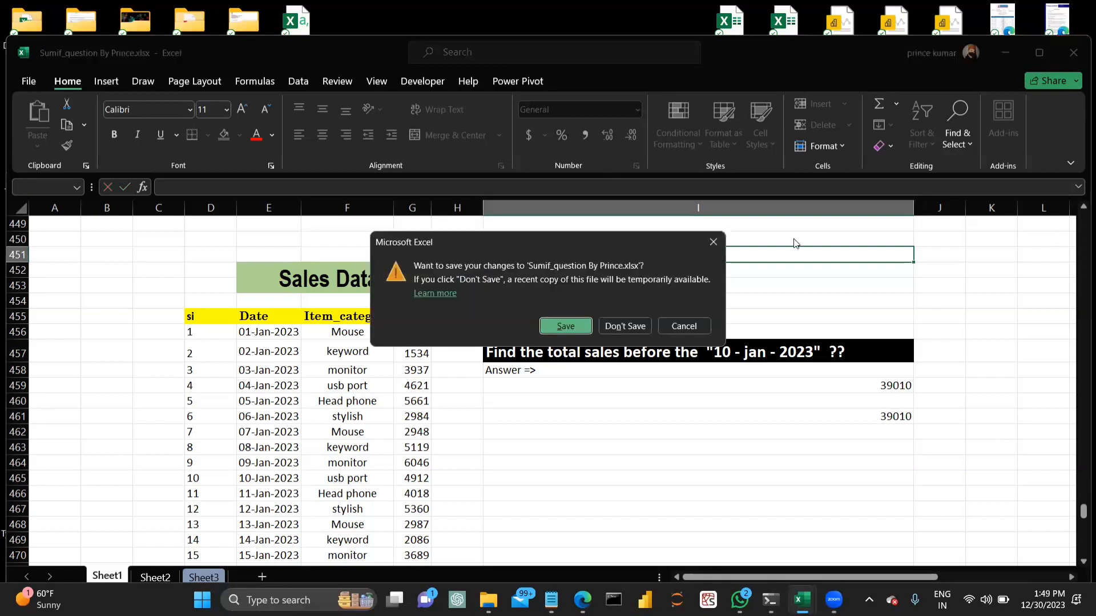
left_click(633, 325)
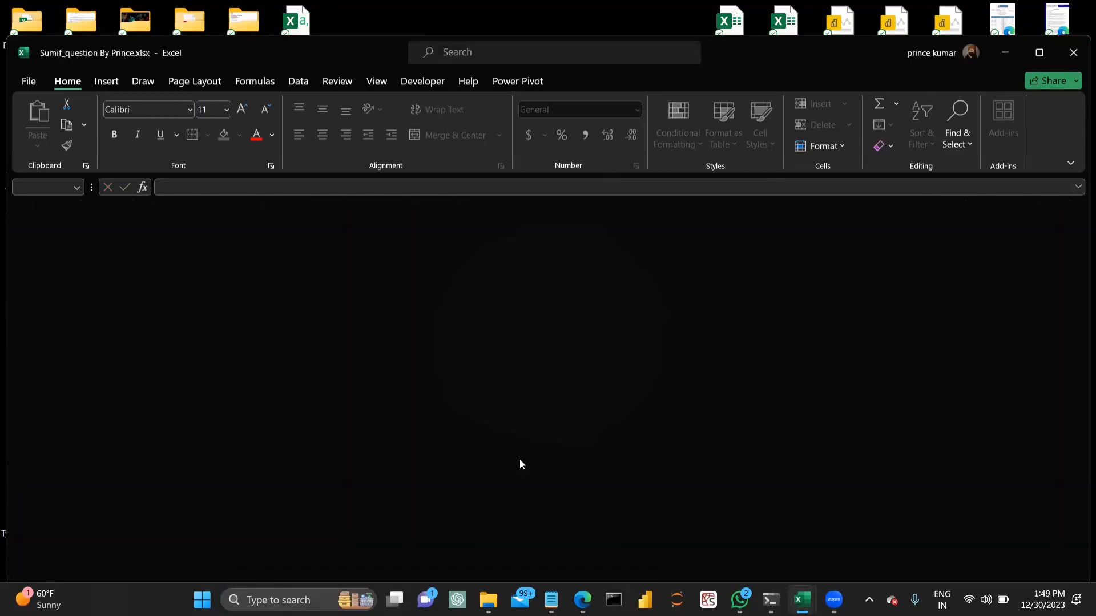
left_click(801, 598)
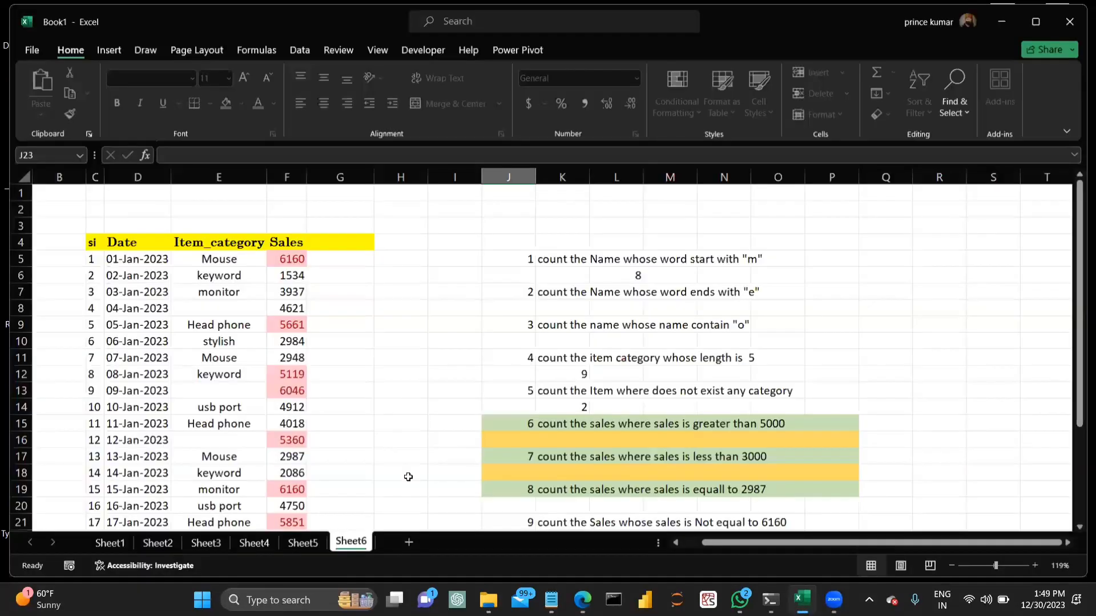
left_click(405, 544)
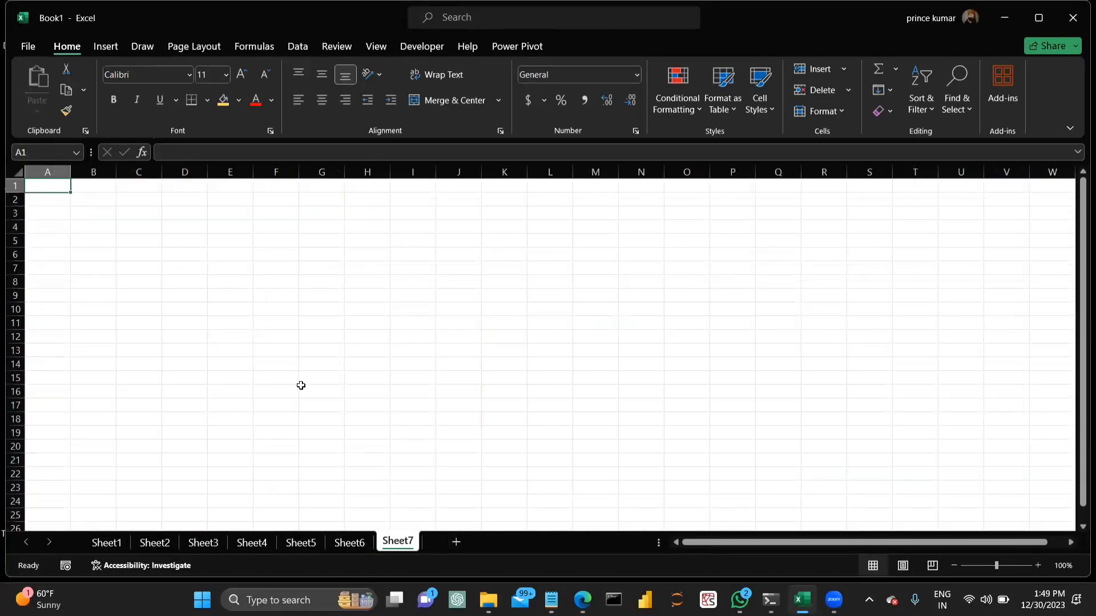
Step: Enter the heading "Error Handling" in C4 of the new sheet, with "ifna" in C5 and "iferror" in C6
left_click(146, 228)
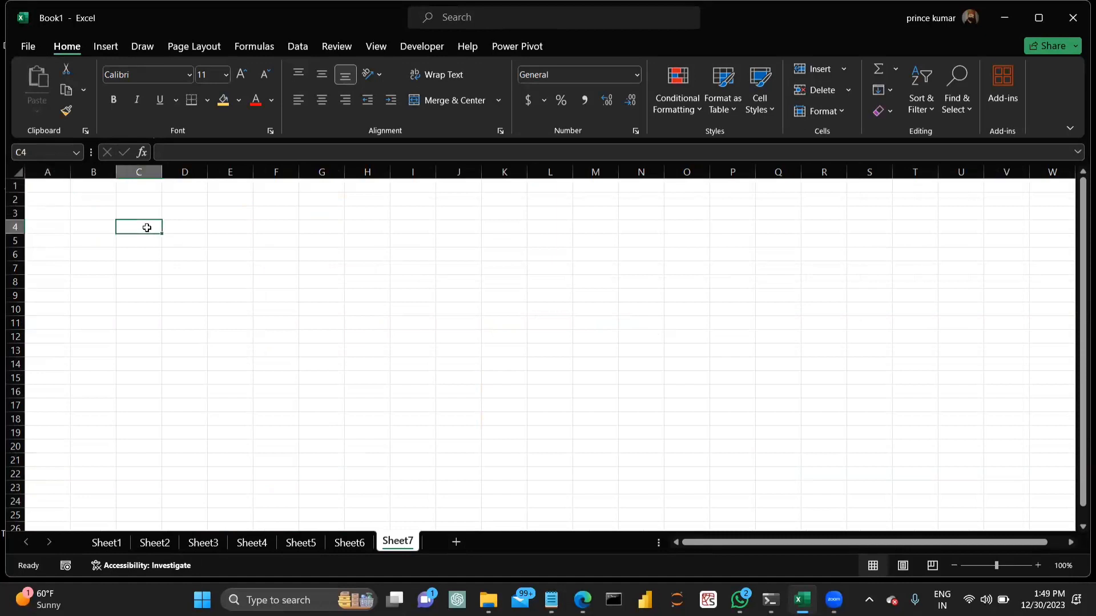
type("Error ")
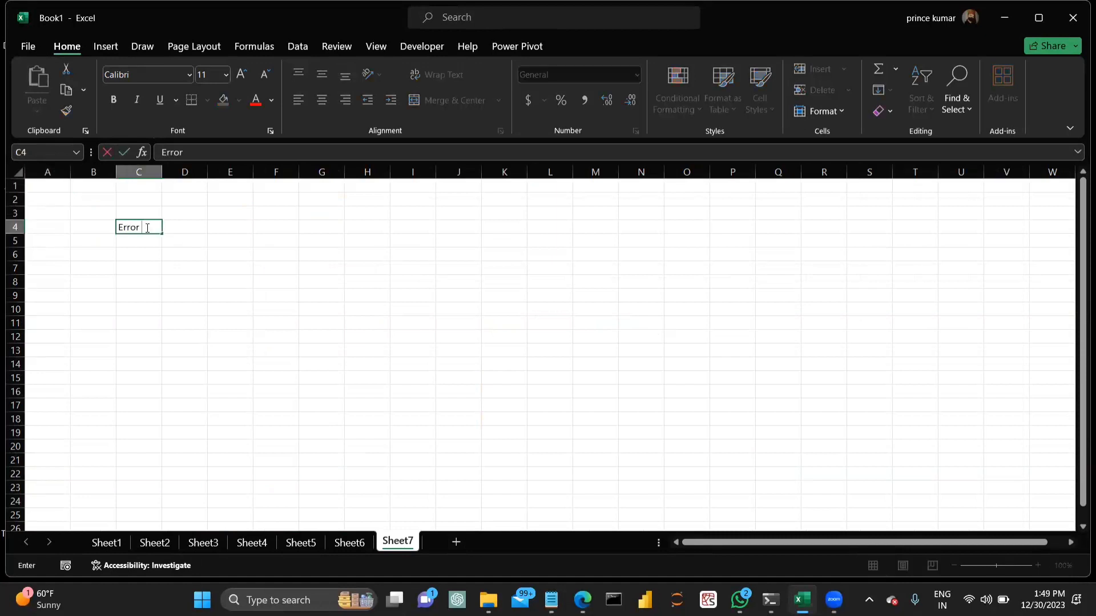
type("HAndling")
key("Return")
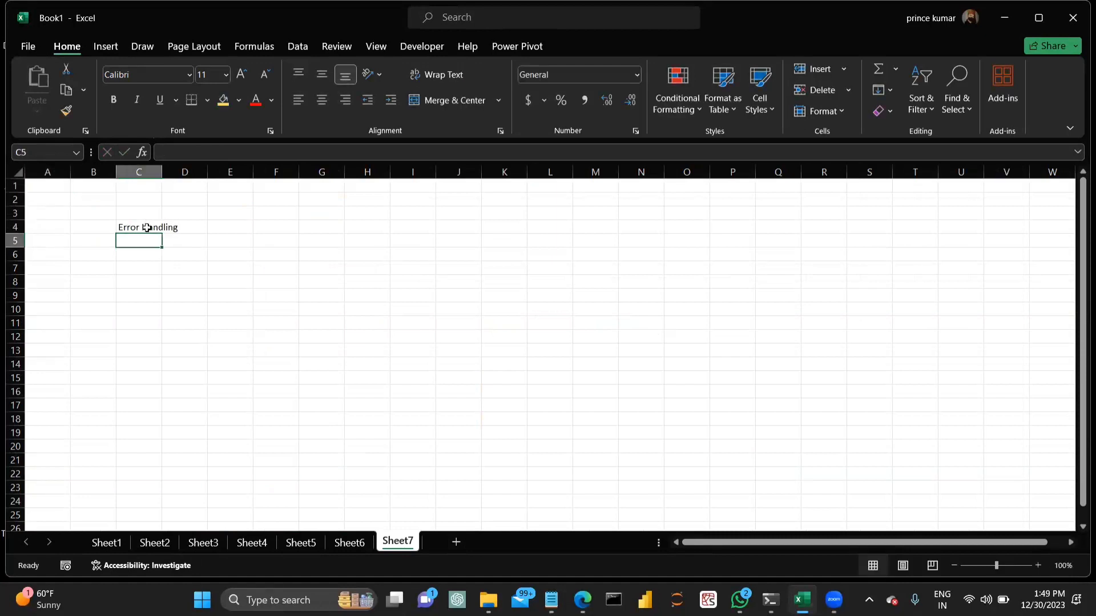
type("ifna")
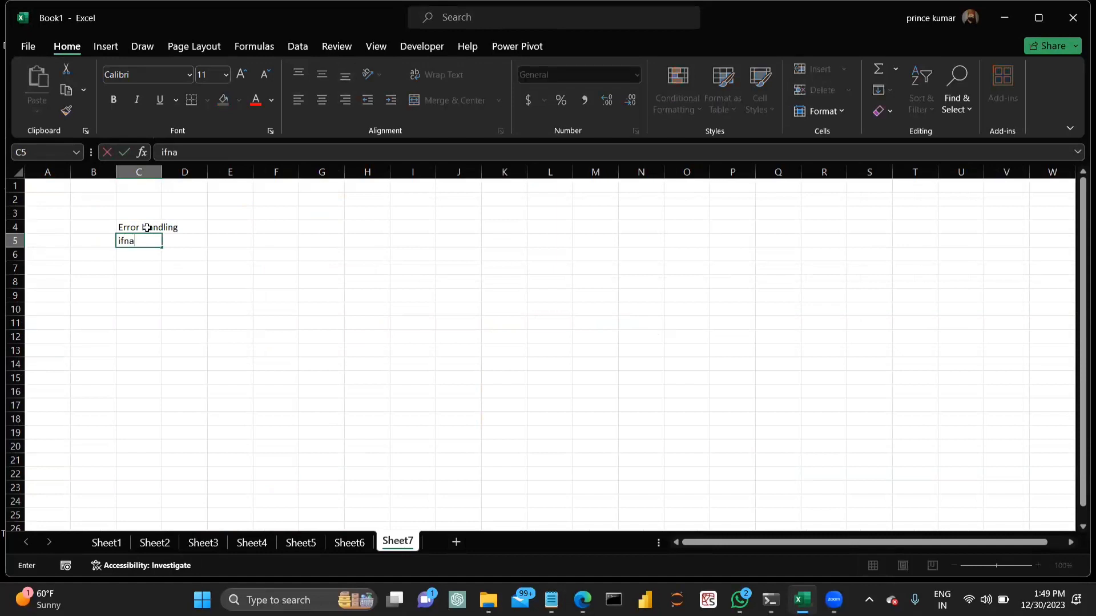
key("Return")
type("iferror")
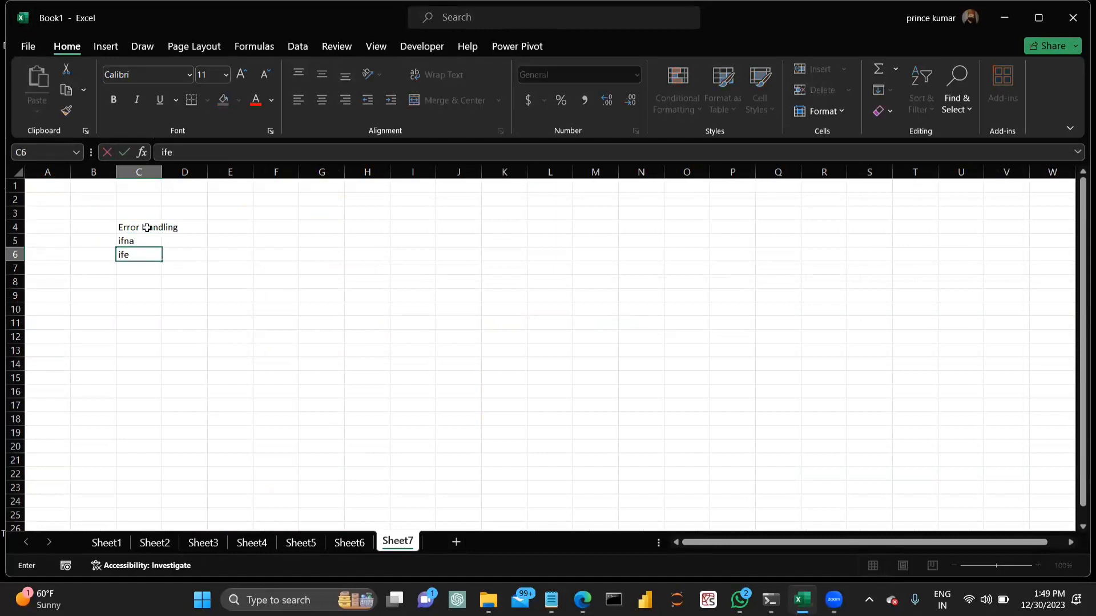
key("Return")
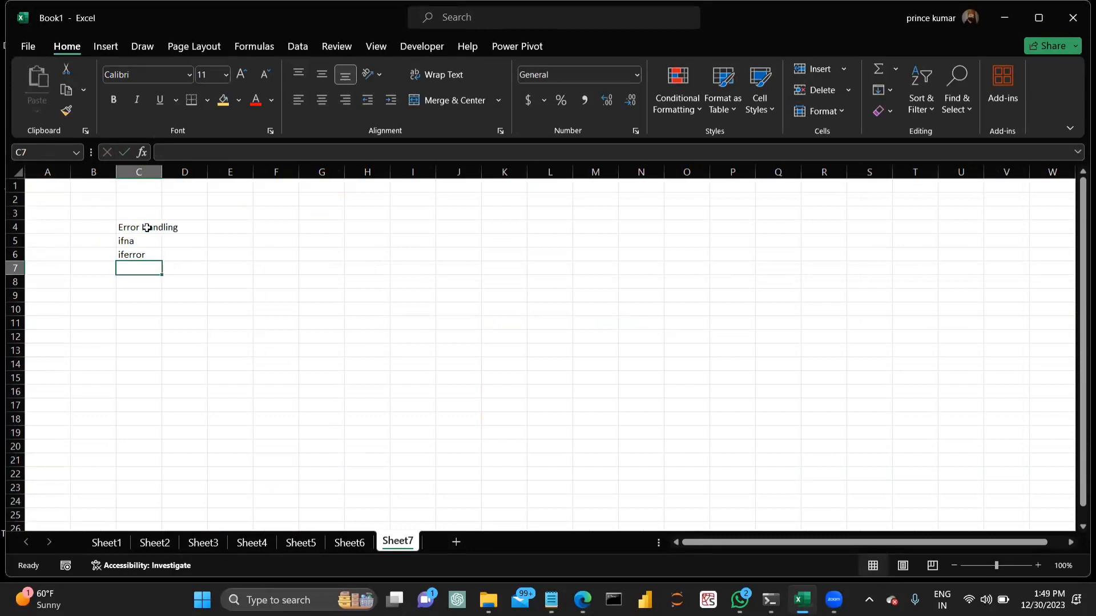
Step: Enter the column header "Name" in F5 beside the error handling list
scroll(146, 227, "up", 6)
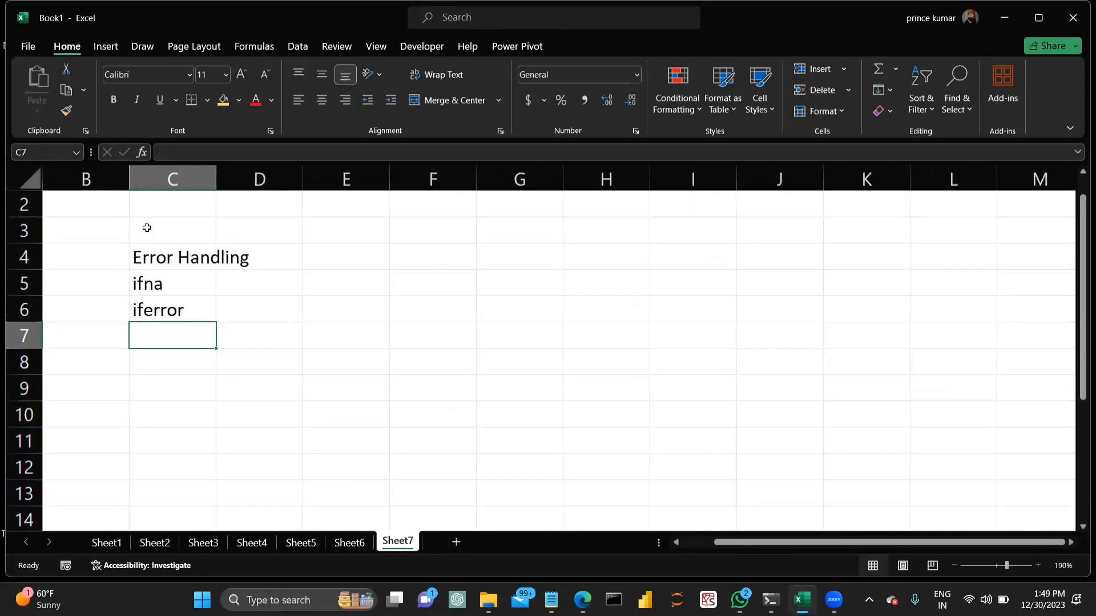
left_click(149, 311)
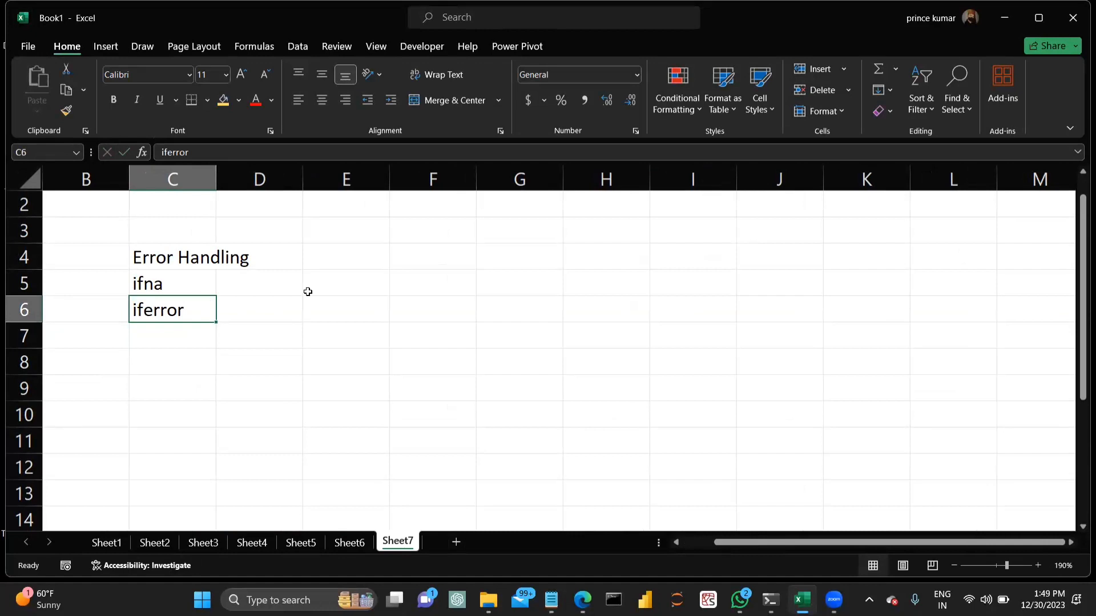
scroll(308, 292, "down", 2)
scroll(308, 292, "up", 1)
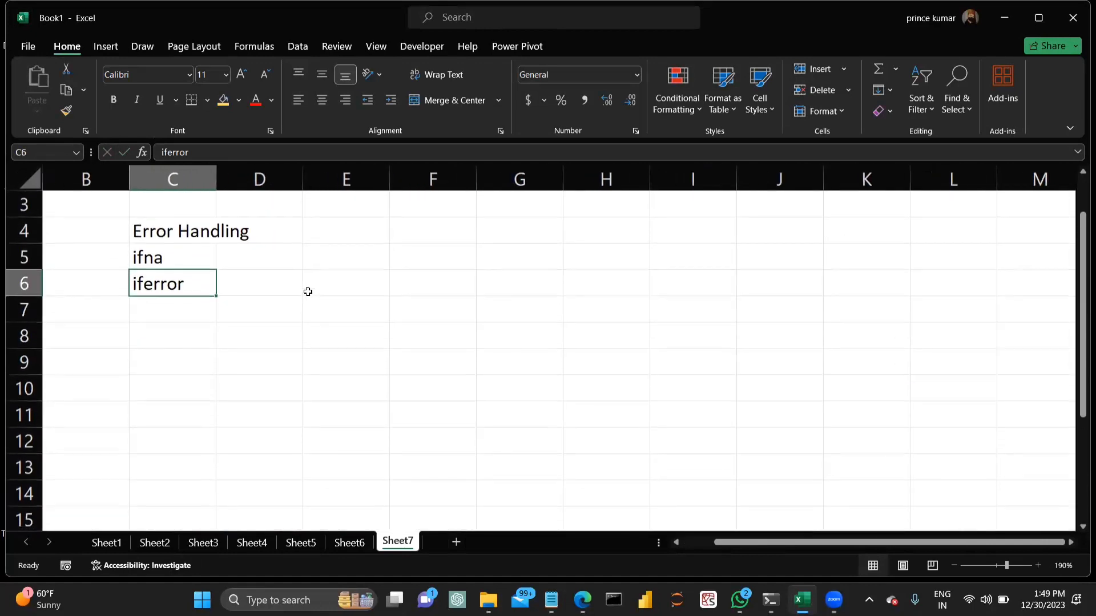
left_click(420, 267)
type("Namr")
key("Return")
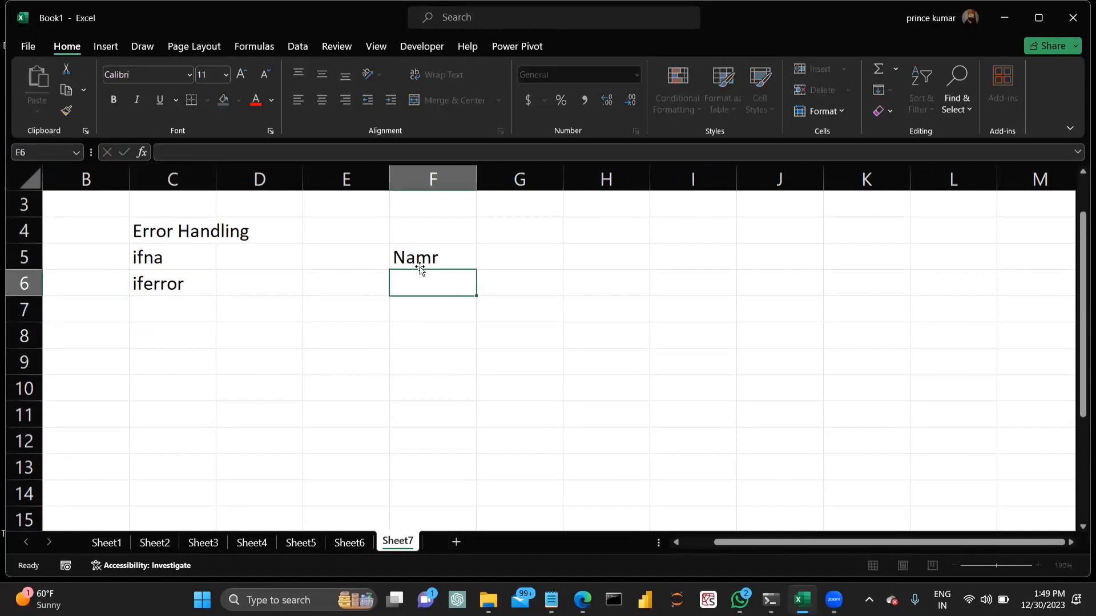
double_click(444, 259)
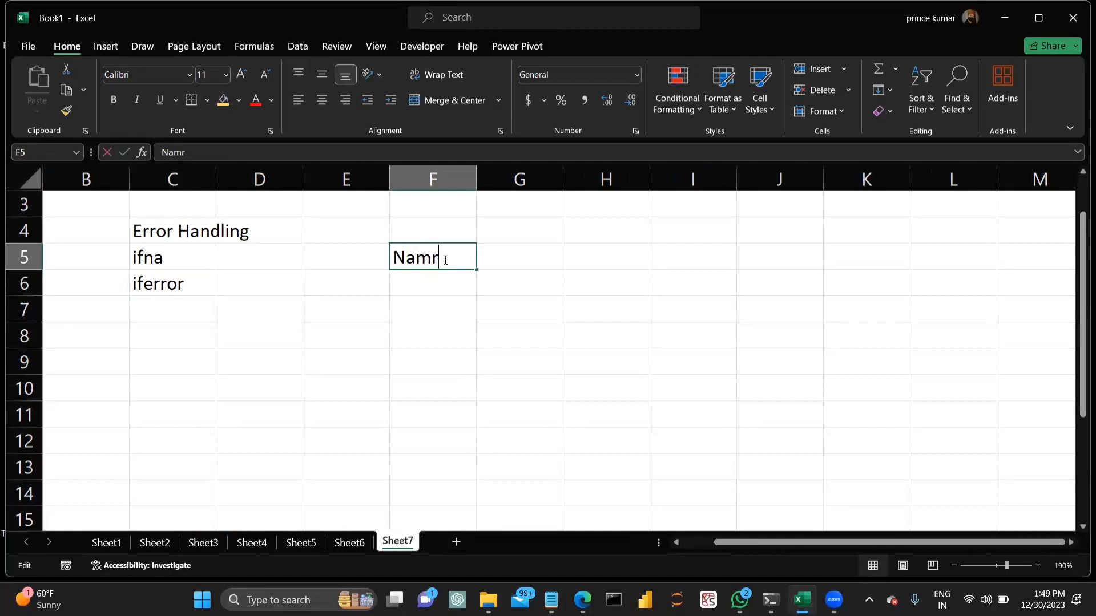
key("BackSpace")
type("e")
key("Return")
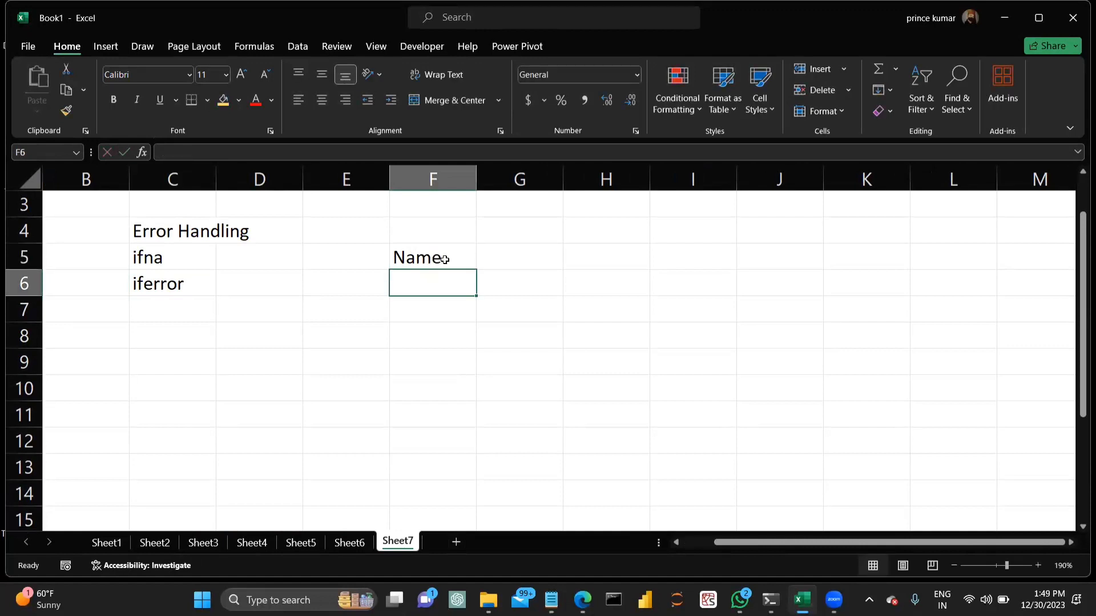
Step: Fill F6:F9 under the Name header with four people's full names, one per cell
type("prince Kumar")
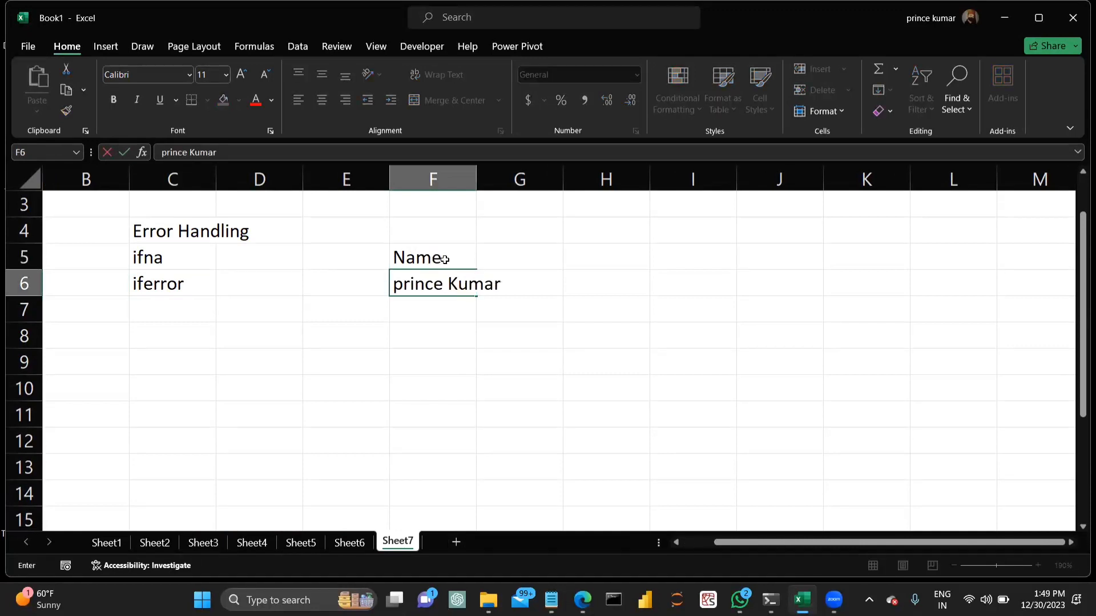
key("Return")
type("rajeev sharma")
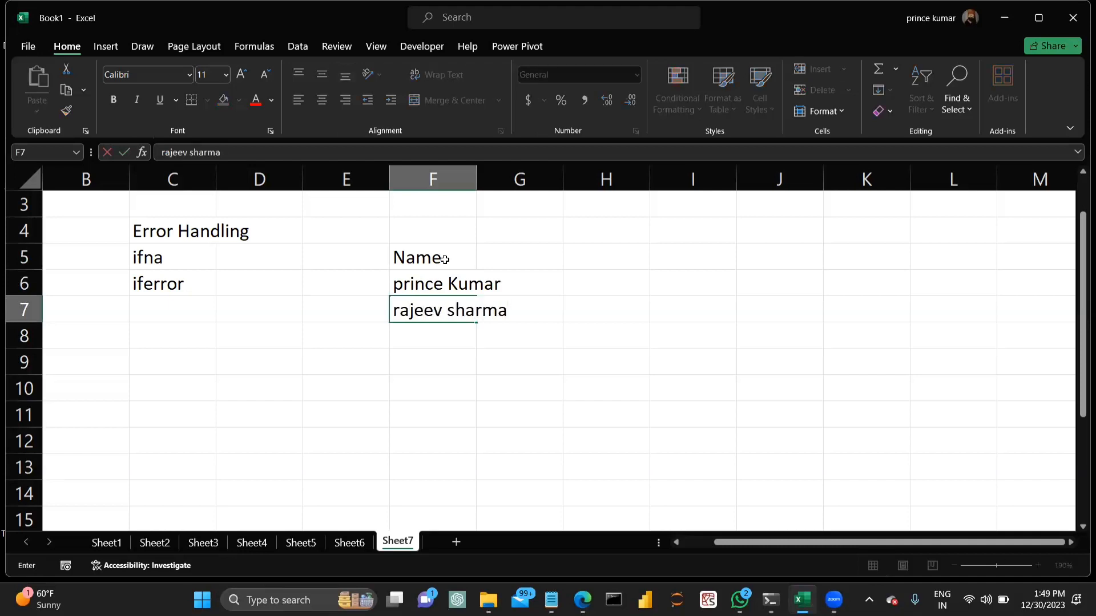
key("Return")
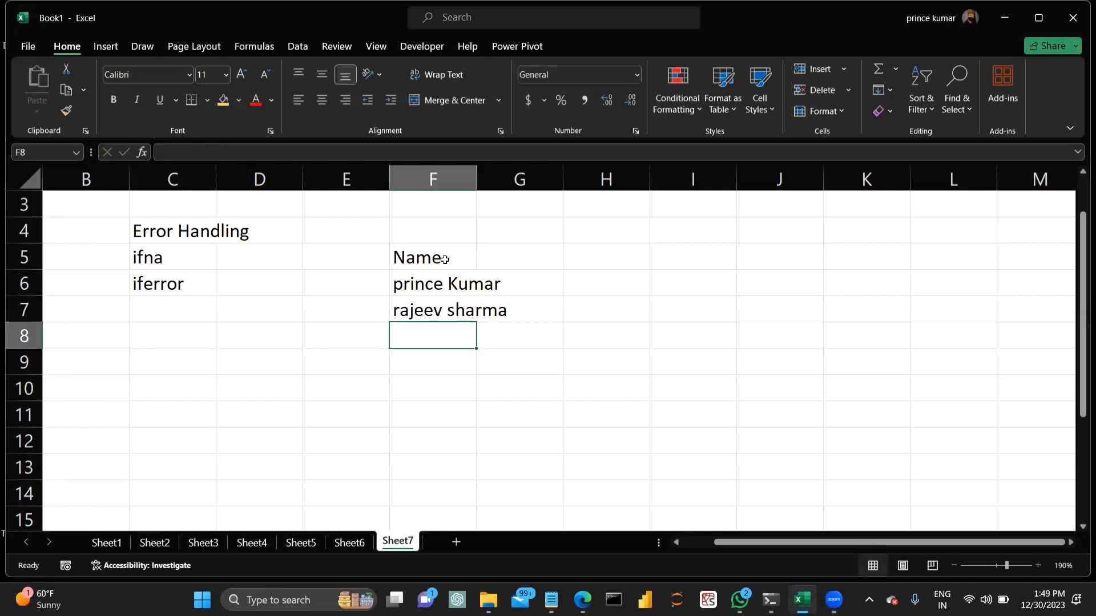
type("ashish ")
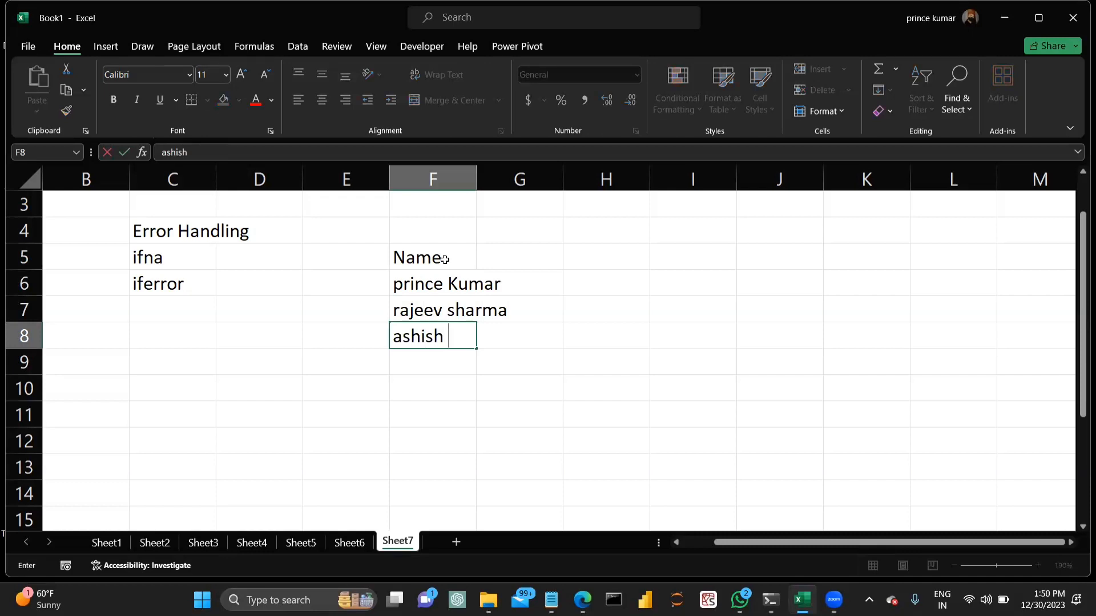
type("yadav")
key("Return")
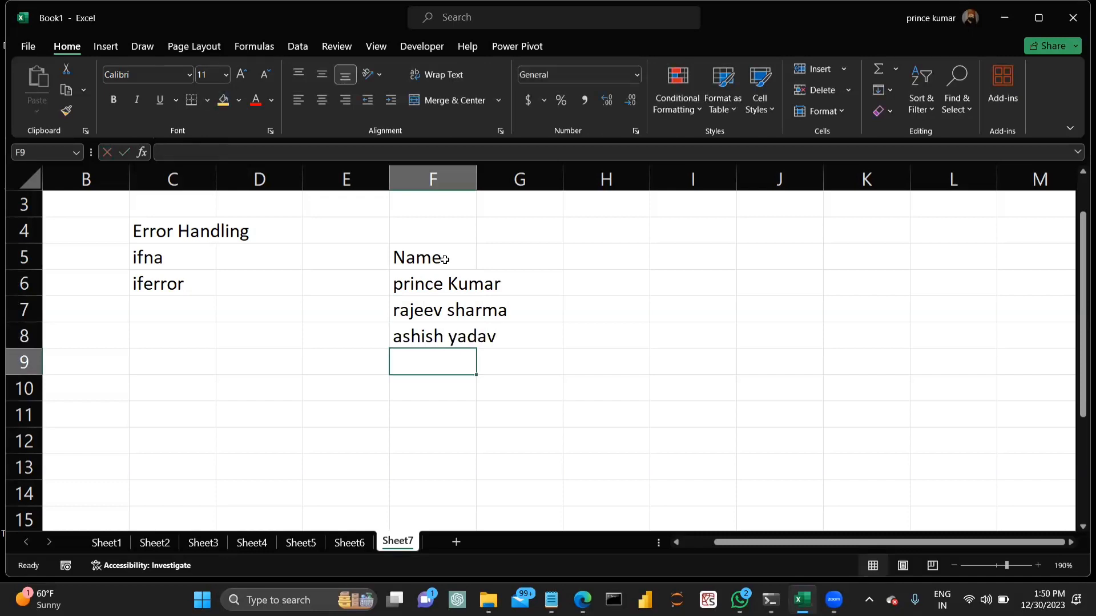
type("raju singh")
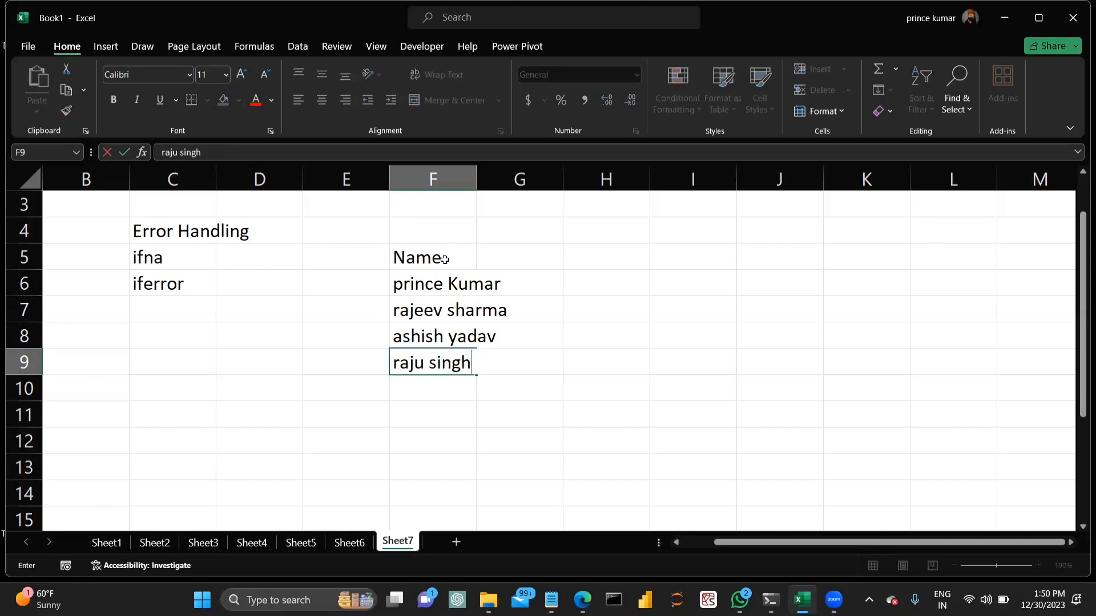
key("Return")
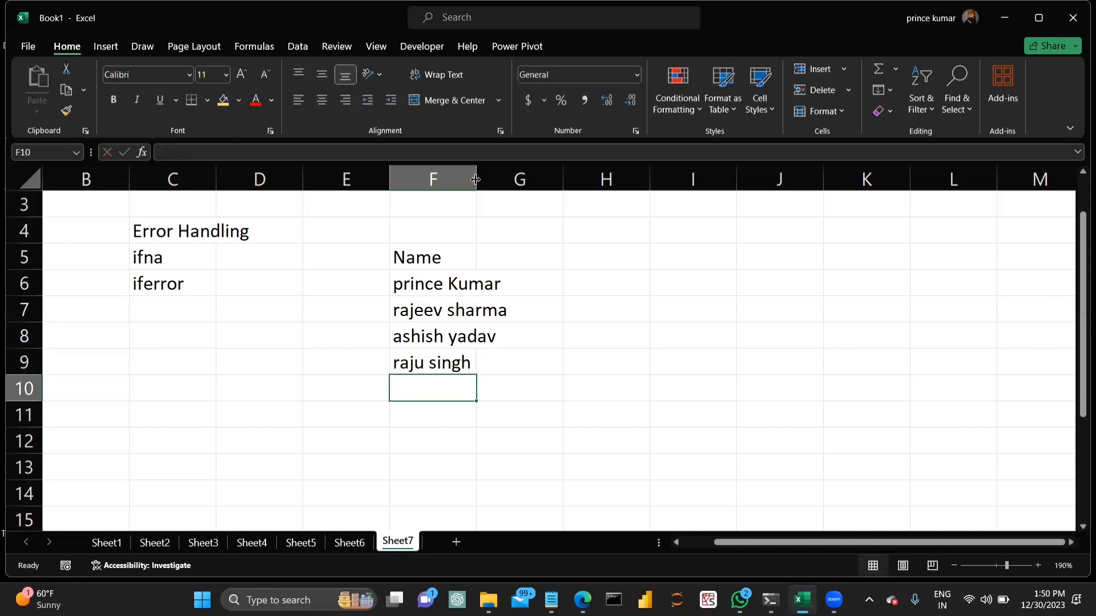
Step: Widen column F to fit the full names and fill the Name header cell F5 with gold
left_click_drag(476, 175, 511, 175)
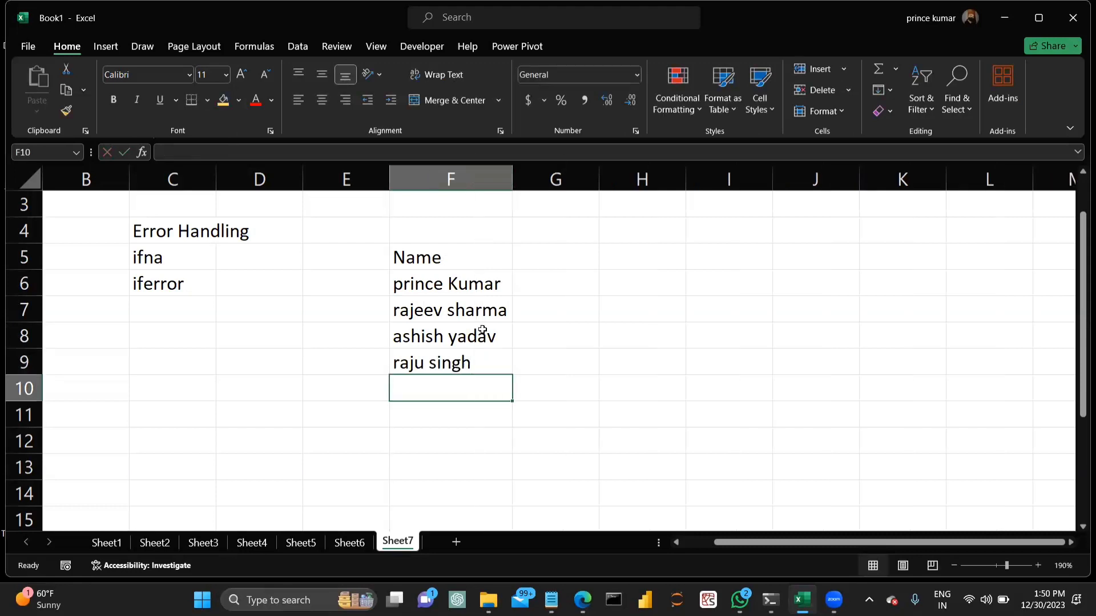
left_click(427, 264)
left_click(223, 100)
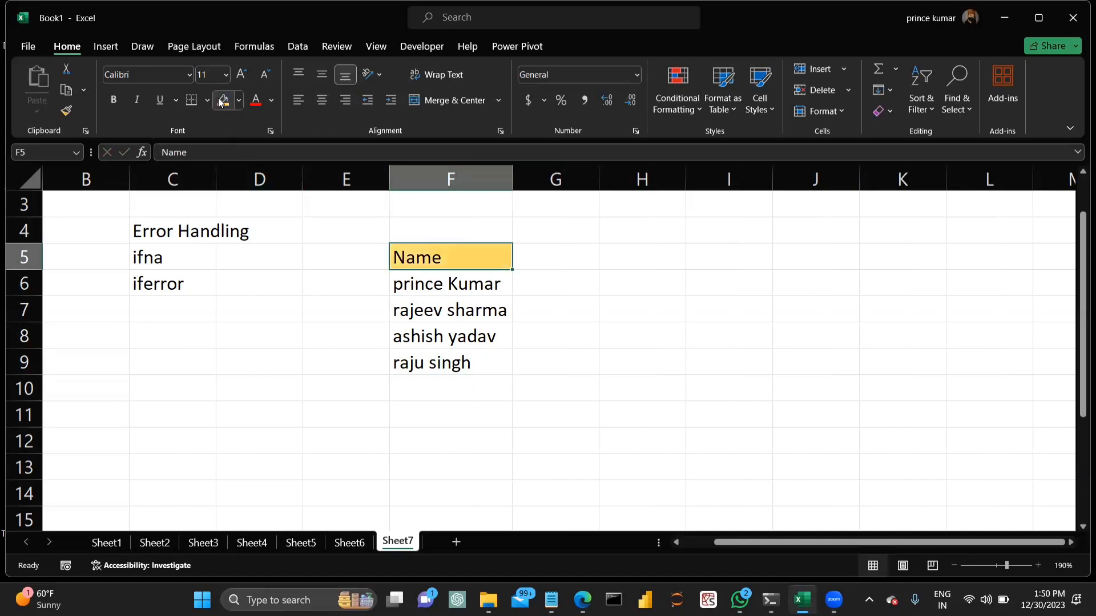
left_click(465, 293)
left_click(200, 259)
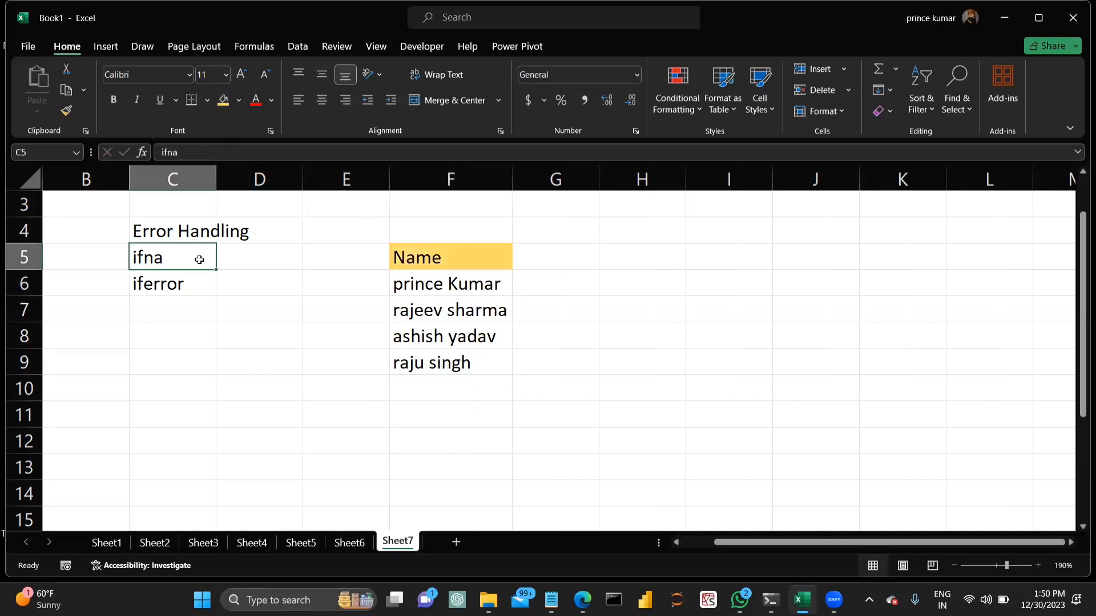
left_click(174, 295)
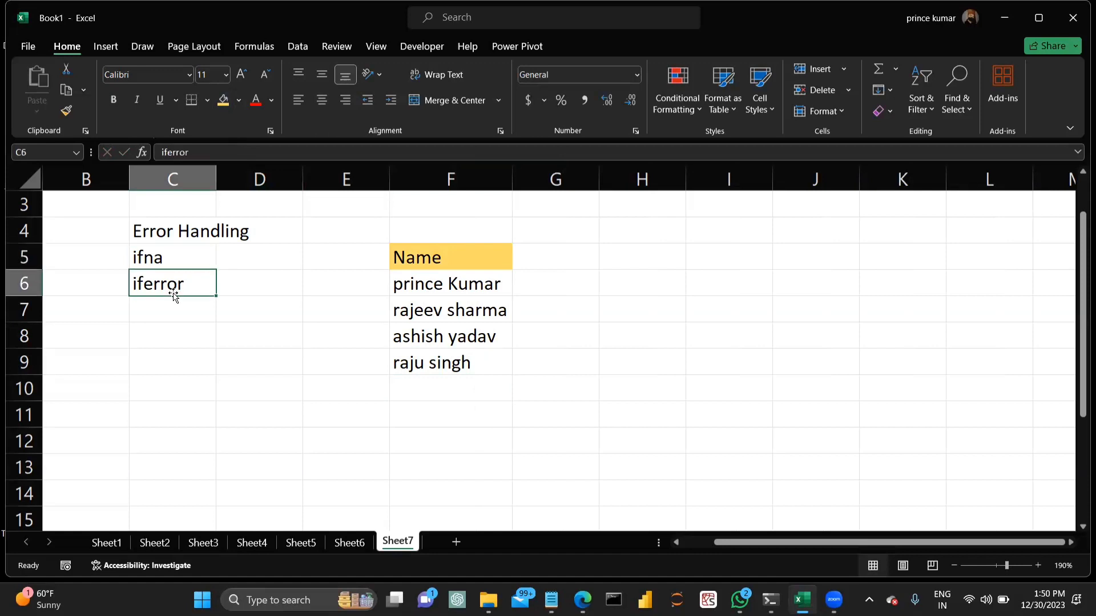
Step: Enter the formula =LEFT(F6,FIND(" ",F6)) in G6 to extract the first name from F6
left_click(541, 258)
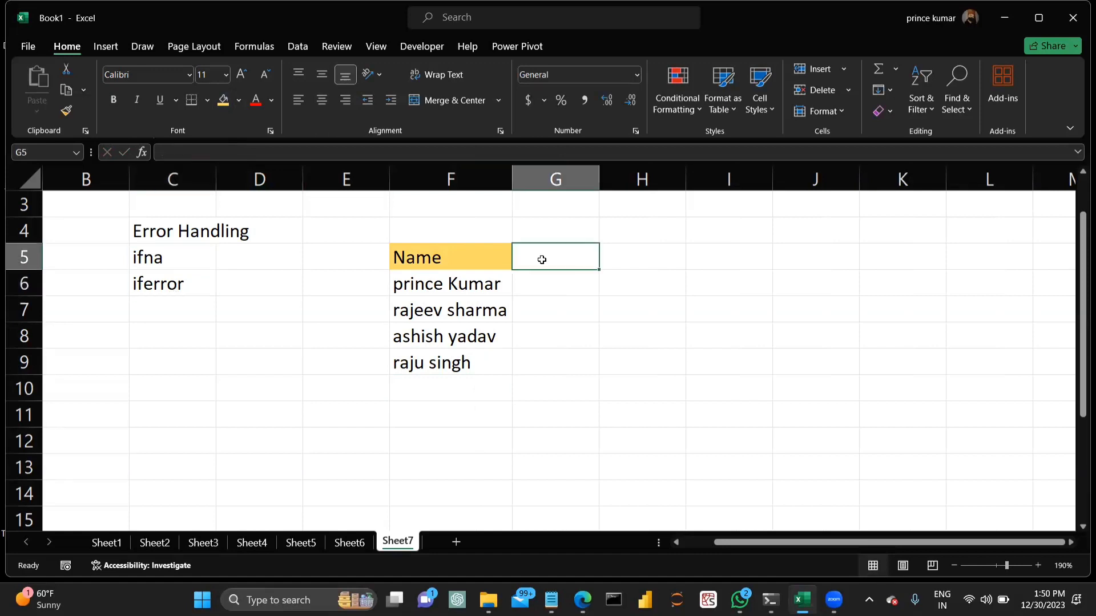
left_click(170, 254)
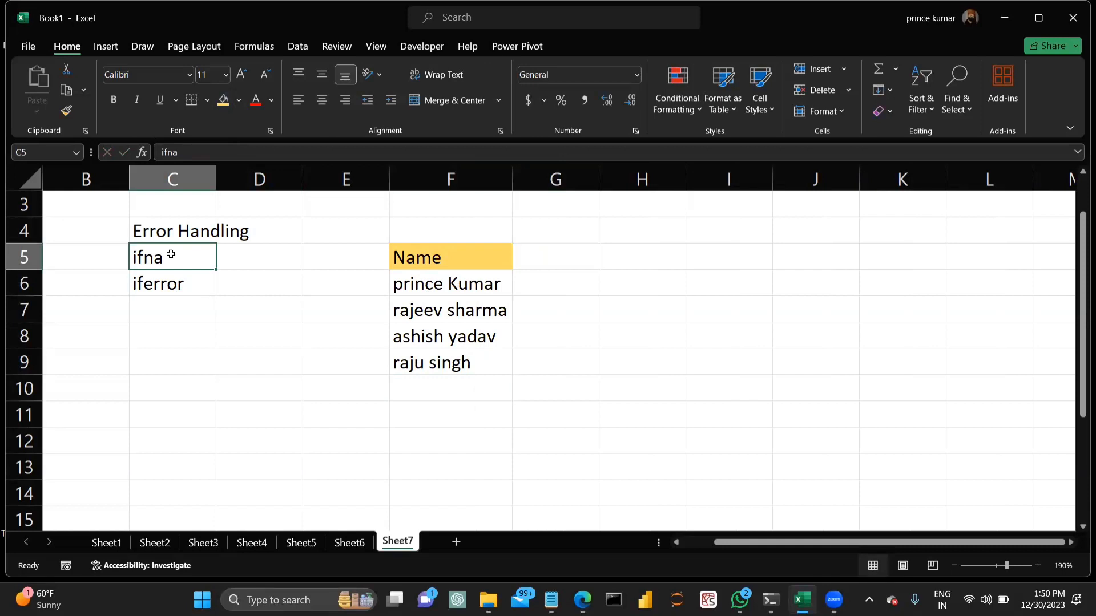
left_click(554, 281)
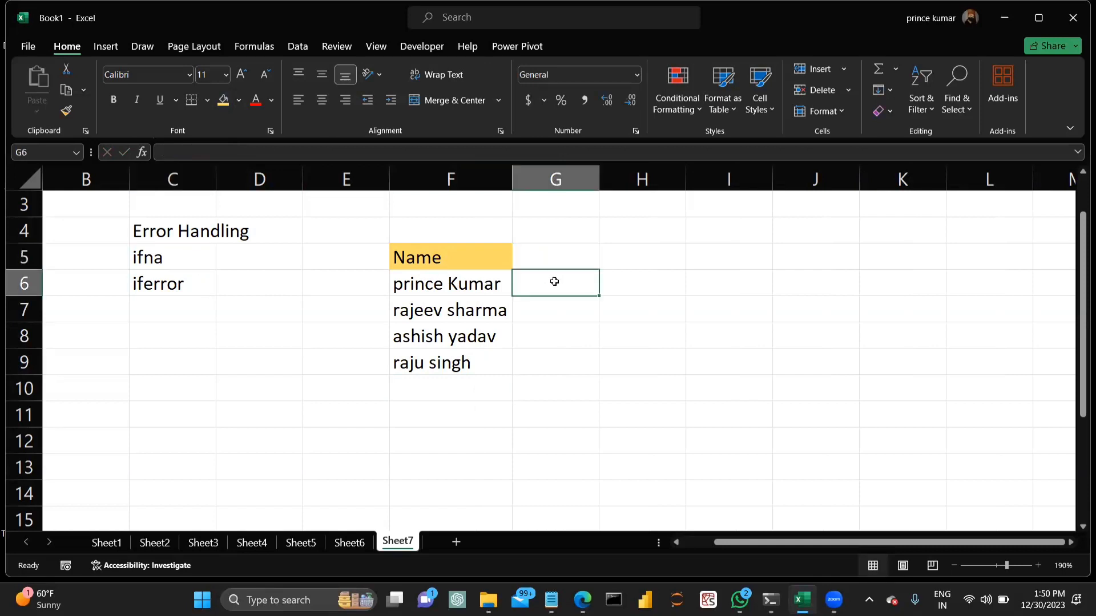
type("=lef")
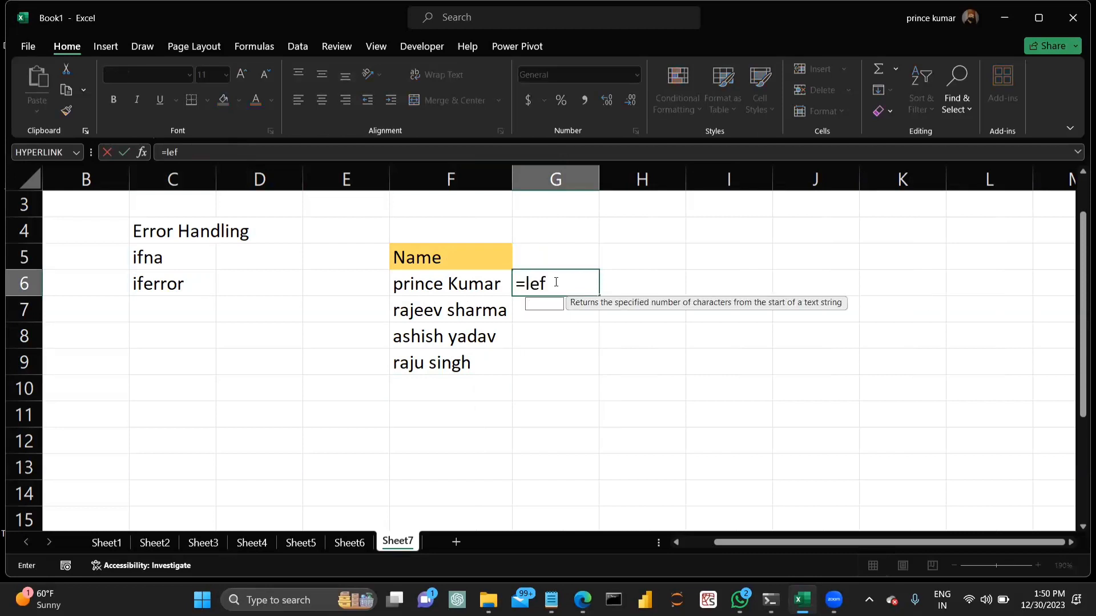
key("Tab")
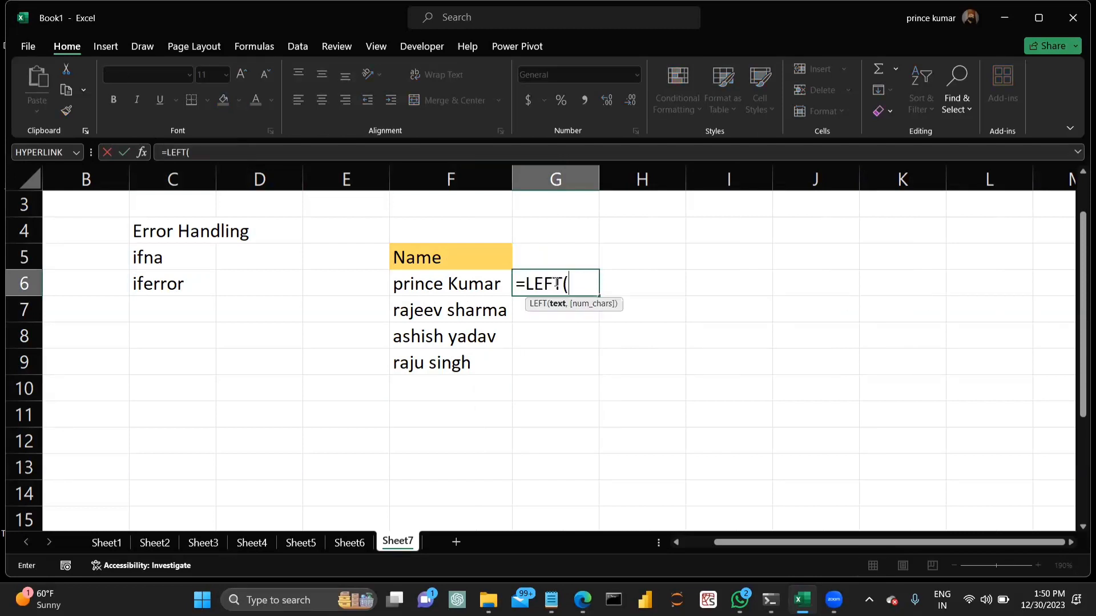
left_click(459, 285)
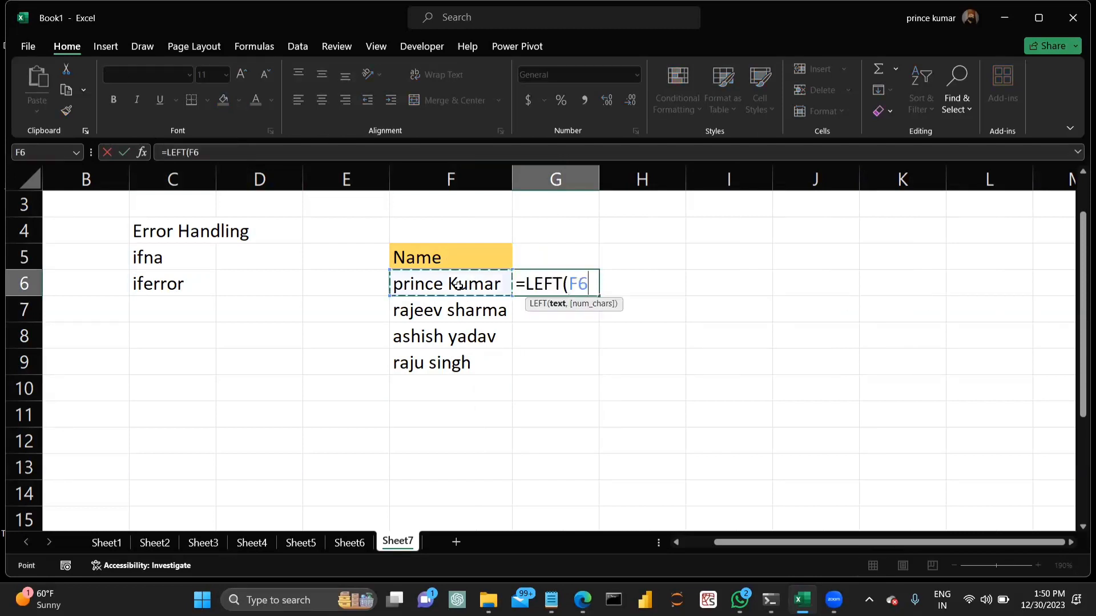
type(",find(\" \",")
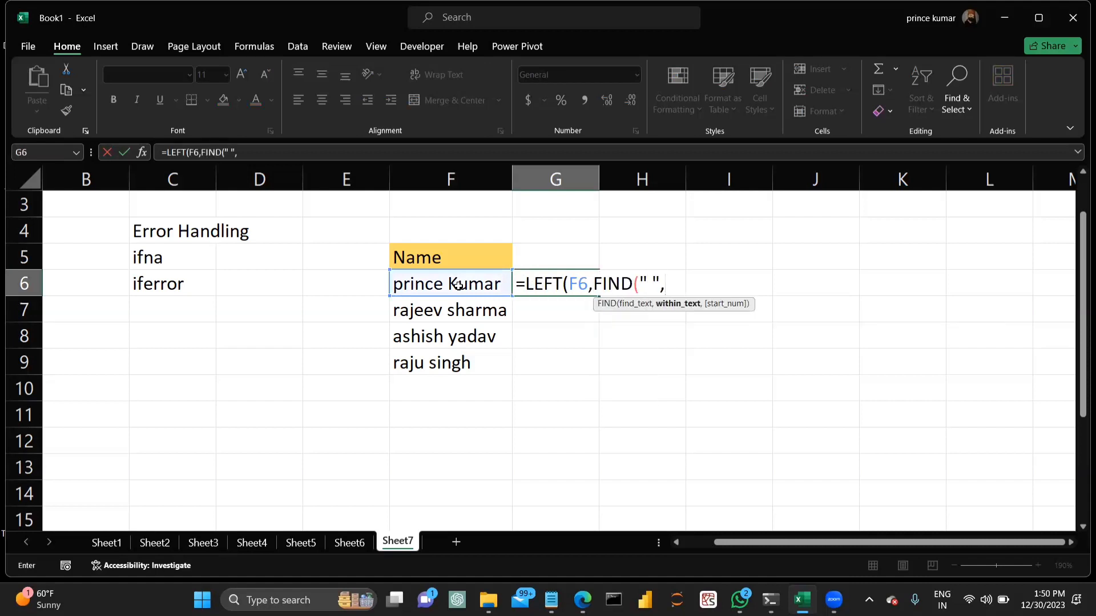
left_click(458, 285)
type("))")
key("Return")
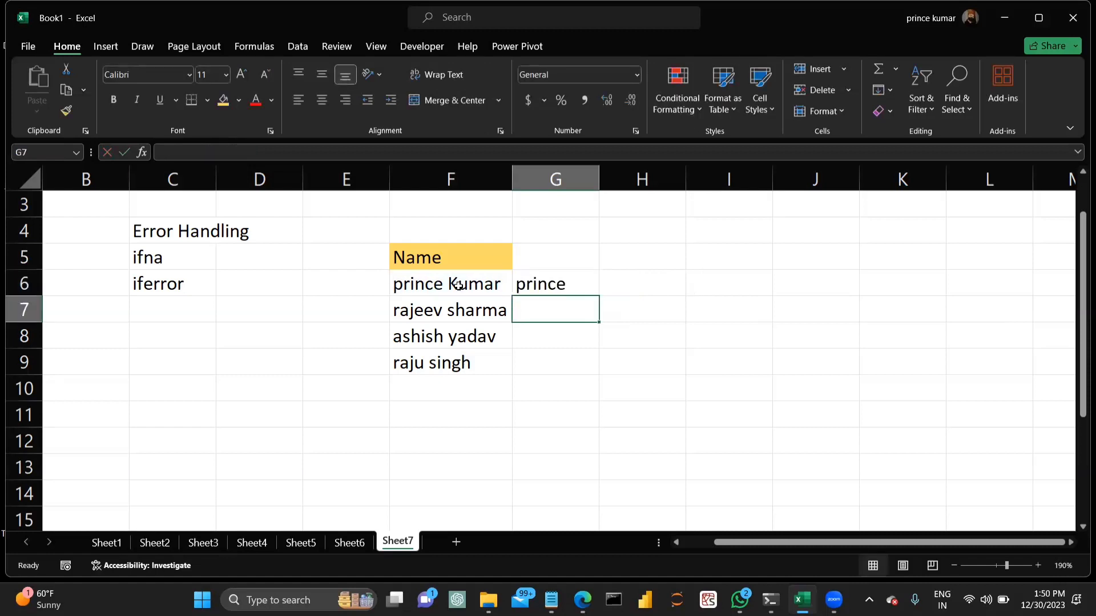
Step: Enter the header "first name" in G5 and fill the cell with the same gold as the Name header
left_click(551, 266)
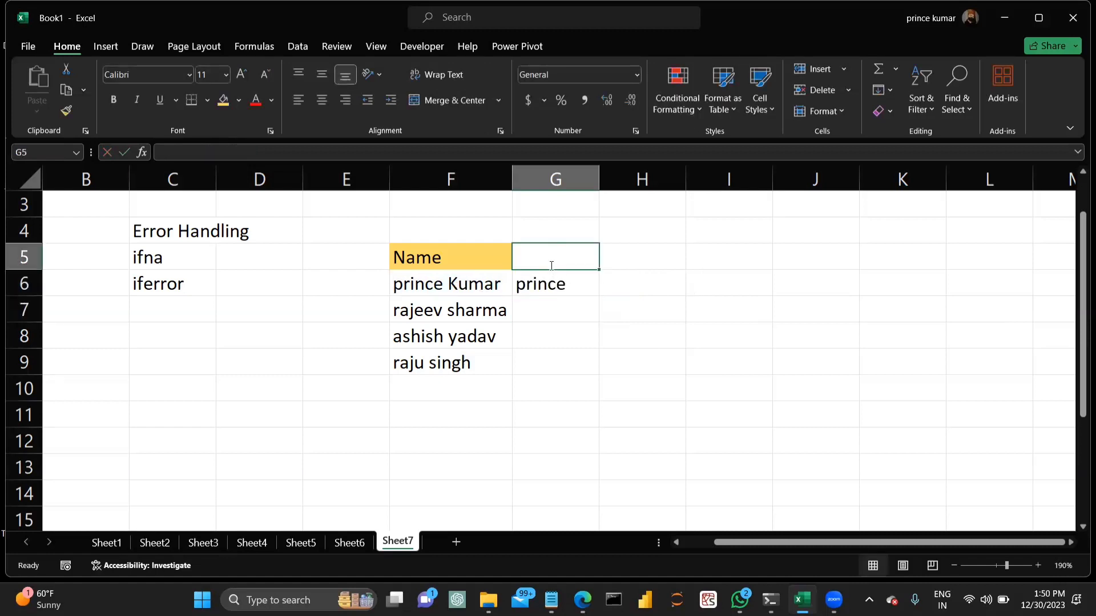
type("first name")
key("Return")
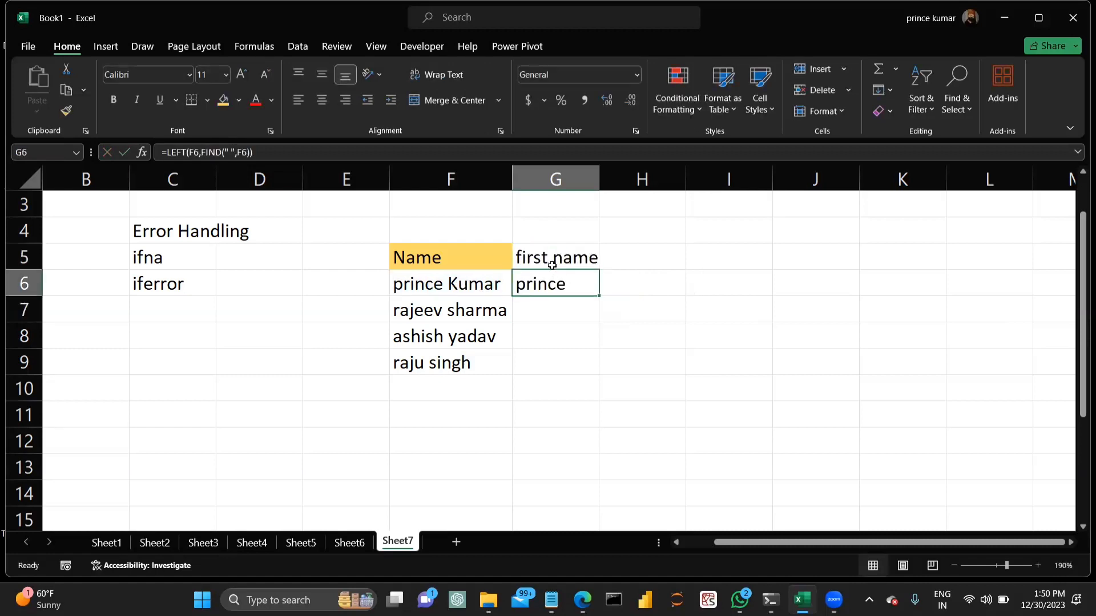
left_click(550, 264)
left_click(222, 101)
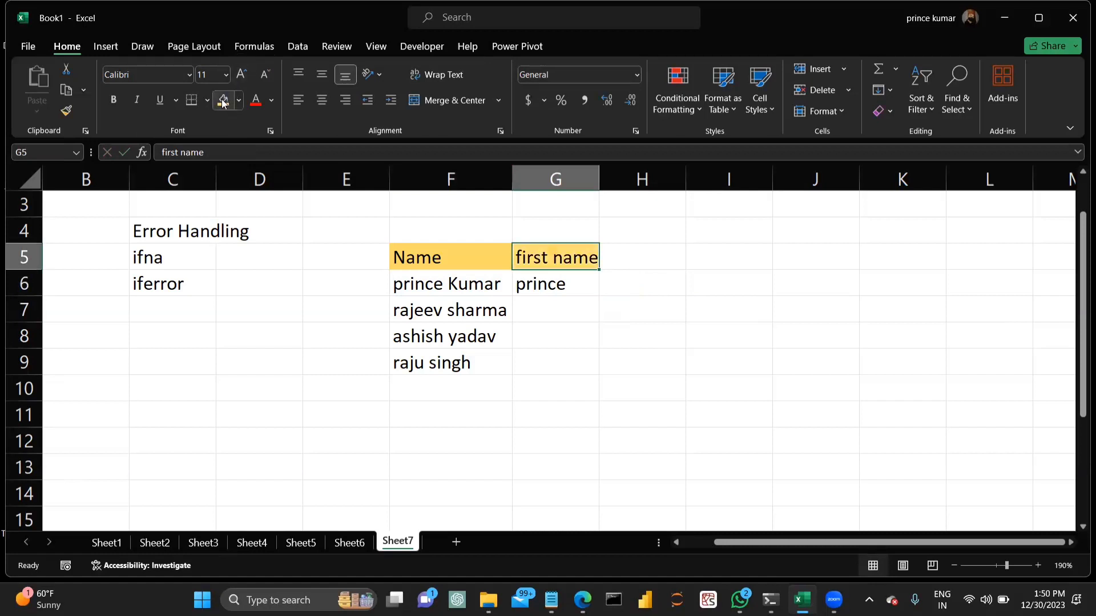
Step: Copy the LEFT formula from G6 down through G13, past the last name, and select G10:G13
left_click(578, 284)
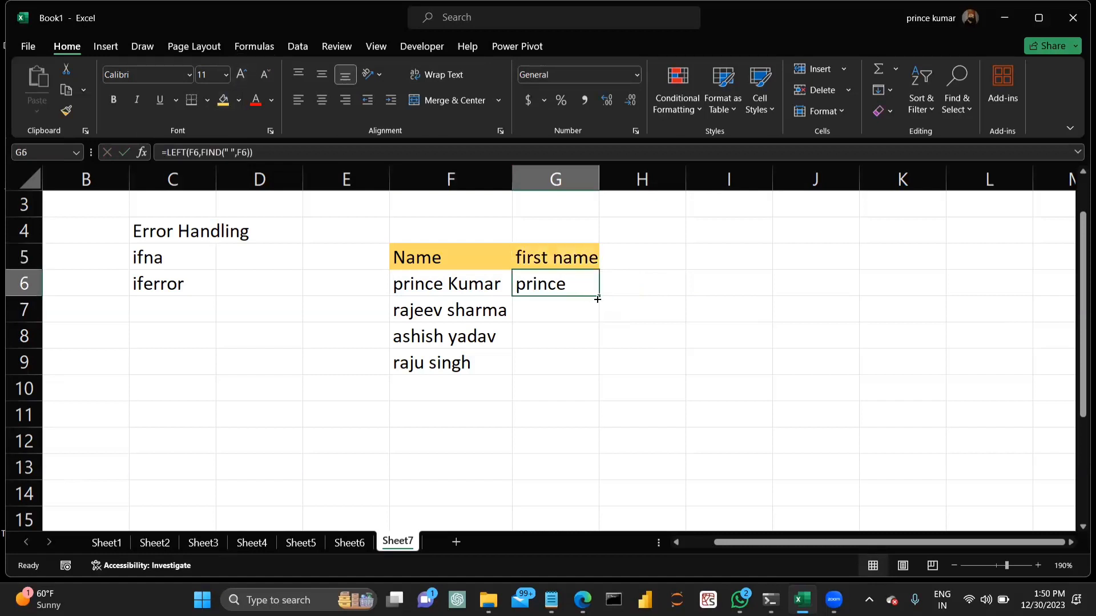
left_click_drag(598, 296, 598, 384)
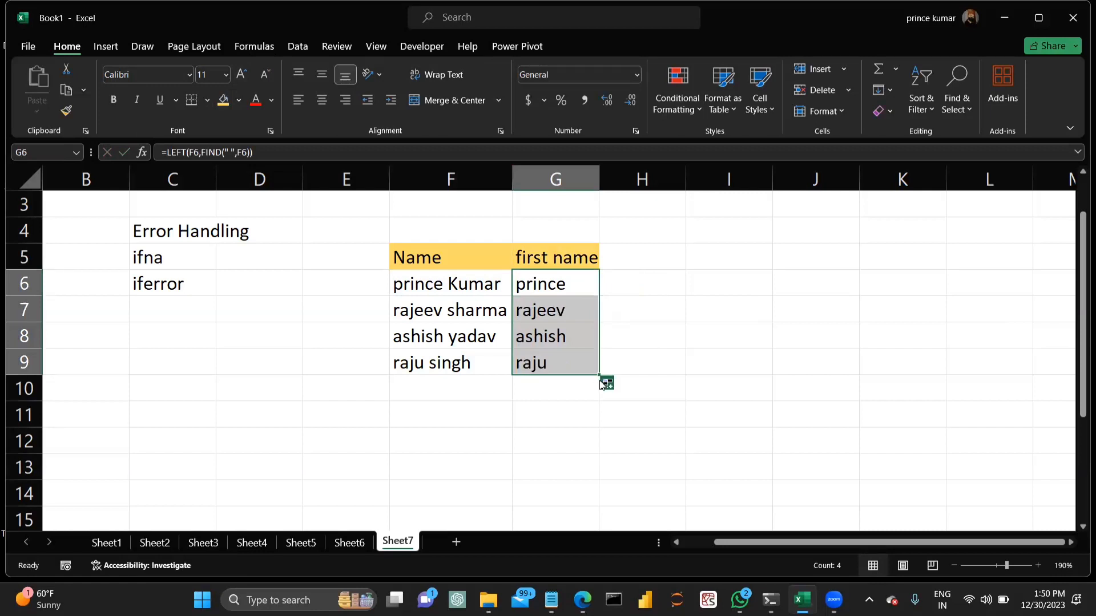
left_click_drag(600, 376, 597, 480)
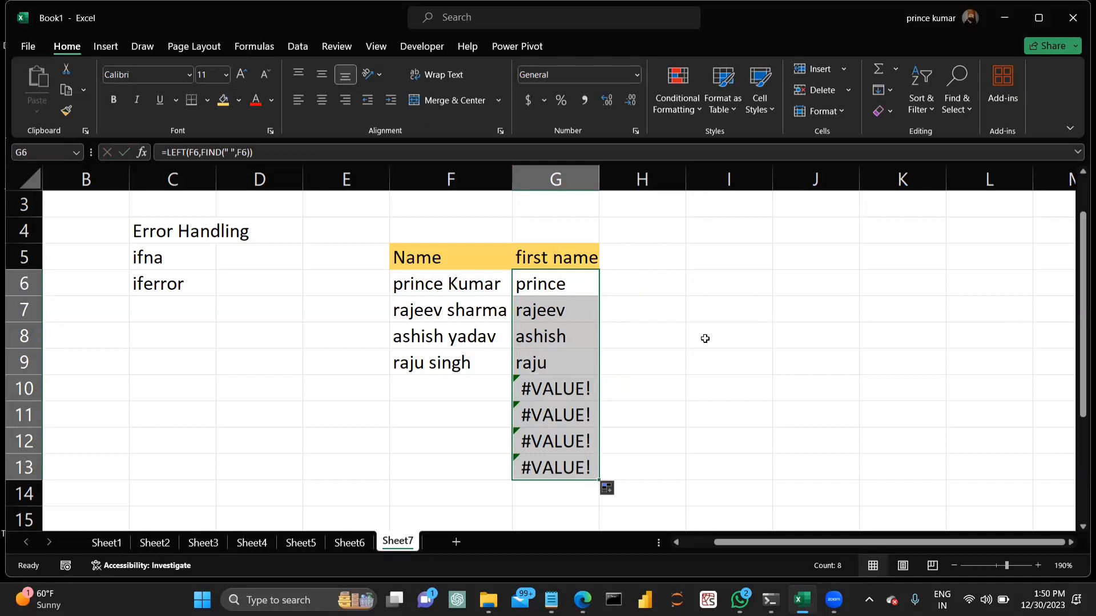
left_click(442, 426)
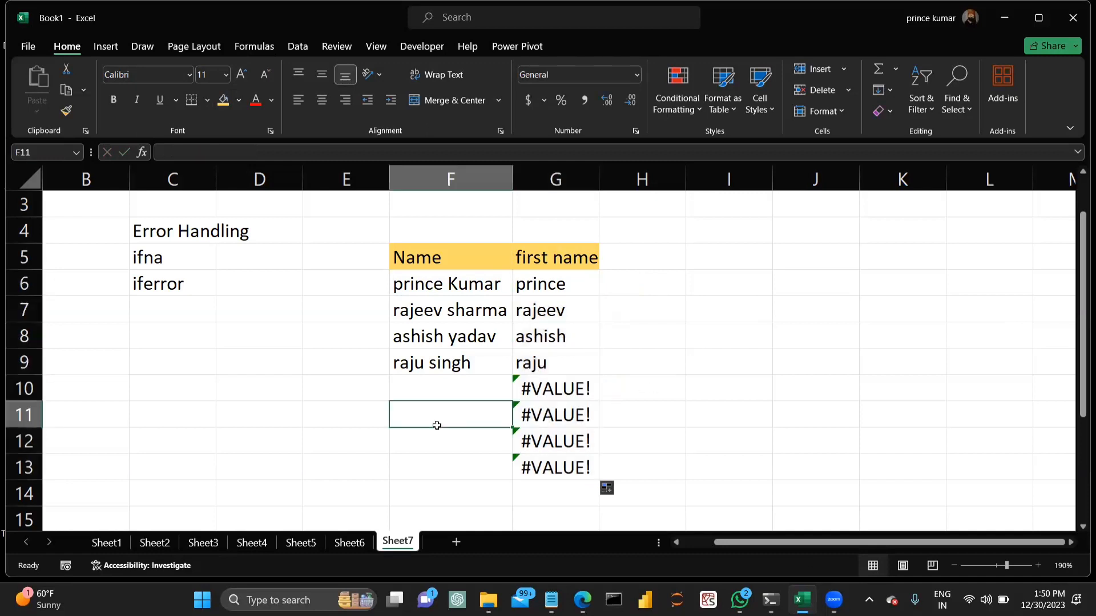
left_click(429, 392)
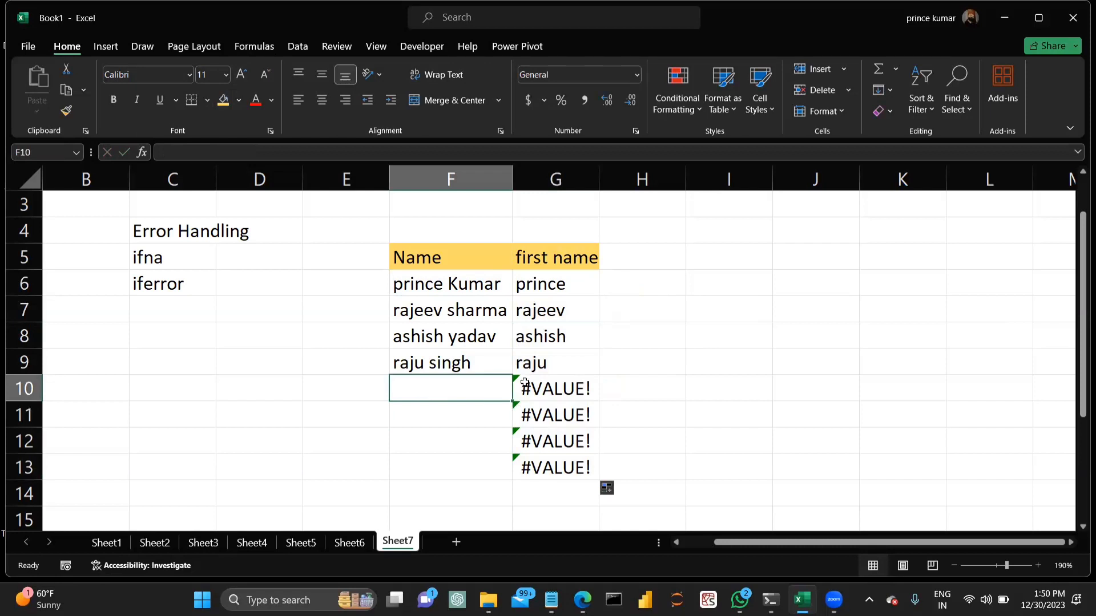
left_click_drag(522, 388, 545, 468)
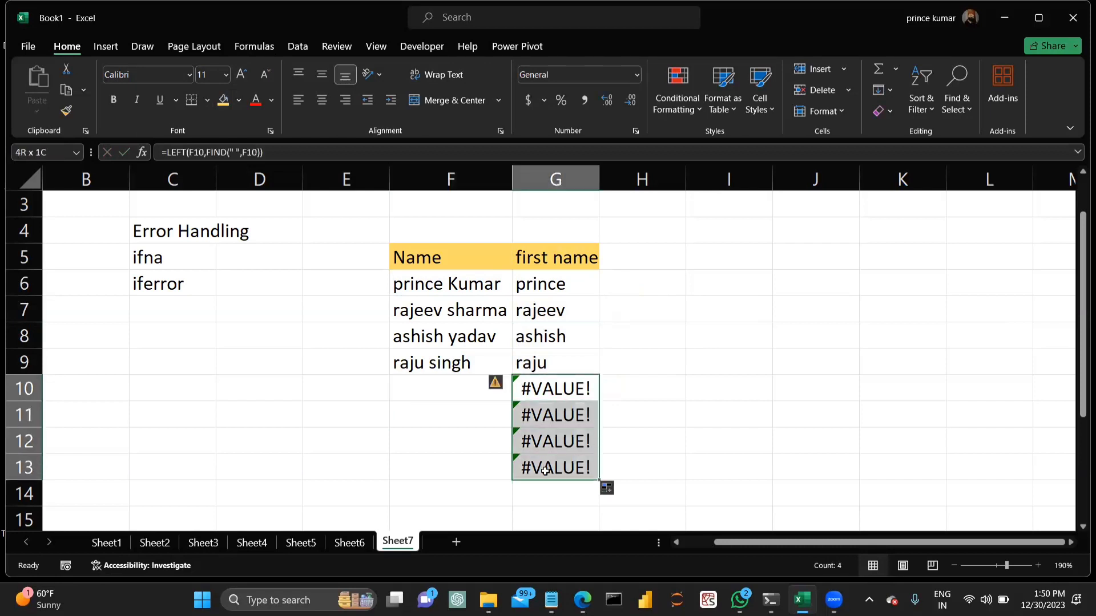
Step: Wrap the G6 formula in IFNA with the fallback text "Please enter next name"
left_click(517, 289)
double_click(517, 289)
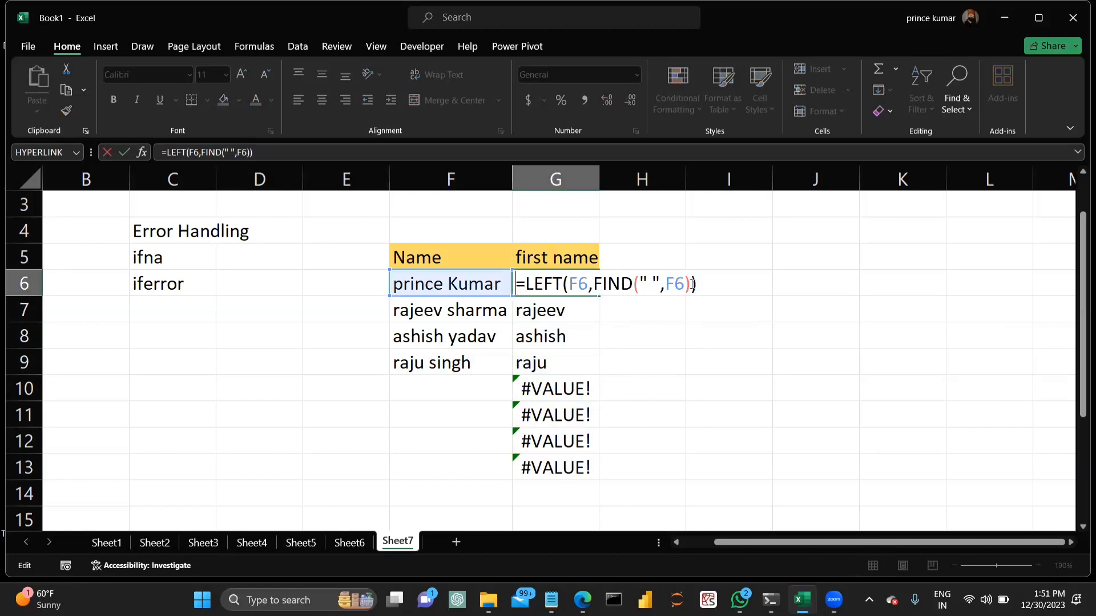
left_click(526, 283)
type("if")
type("na")
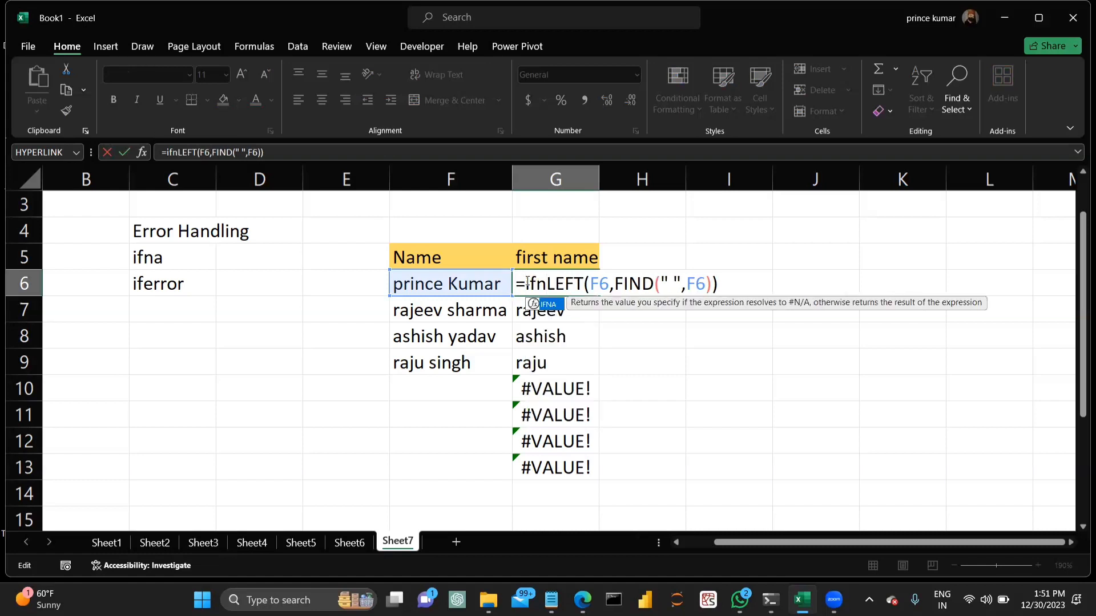
key("Tab")
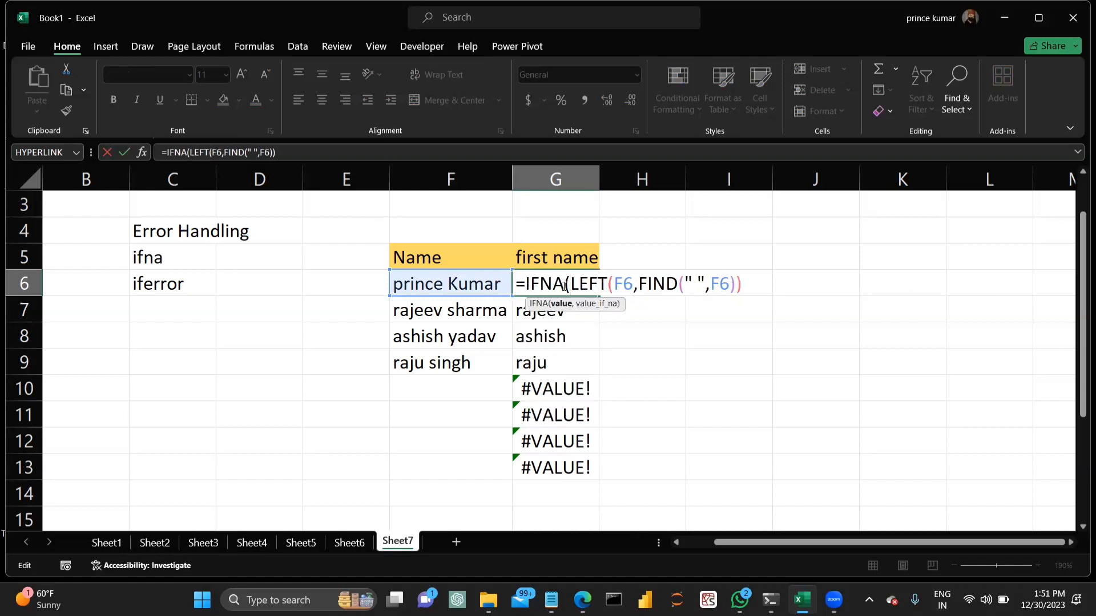
left_click(744, 291)
type(",")
type("\"")
type("Please ")
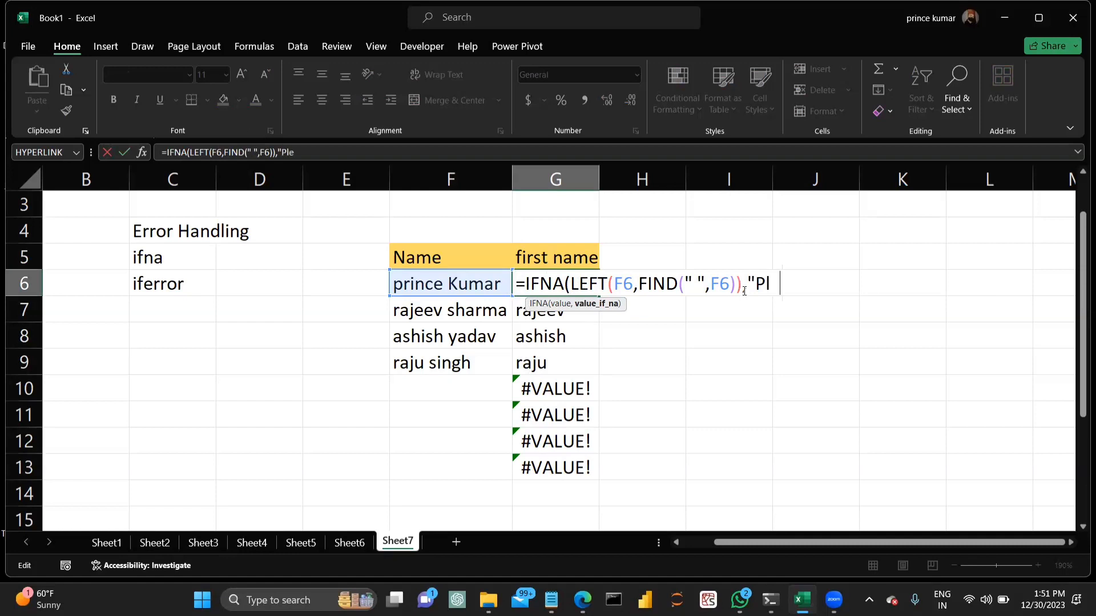
type("ente")
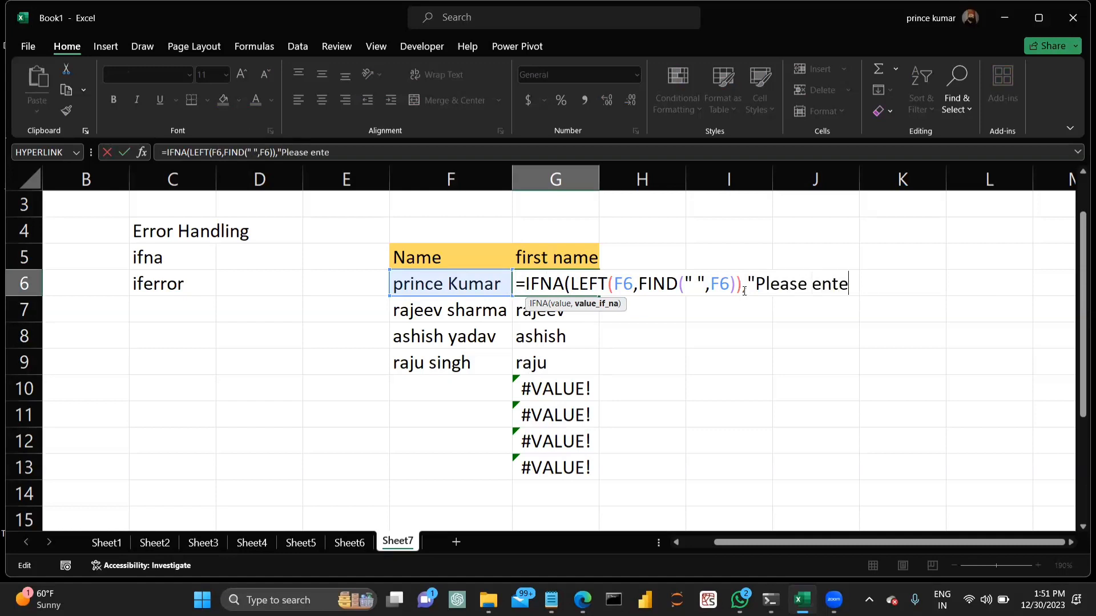
type("r next name\")")
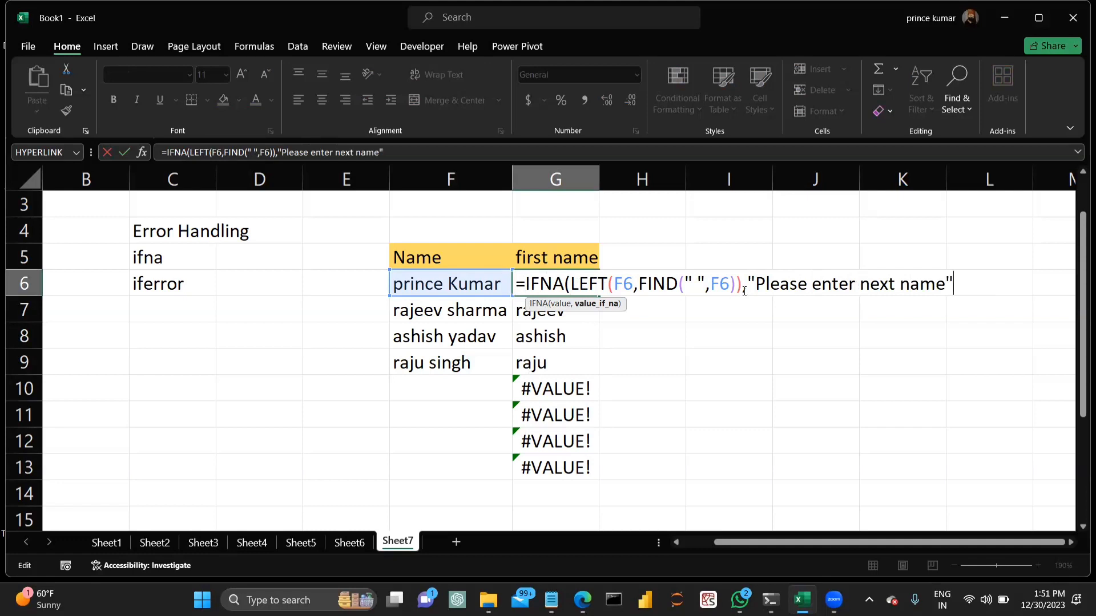
key("Return")
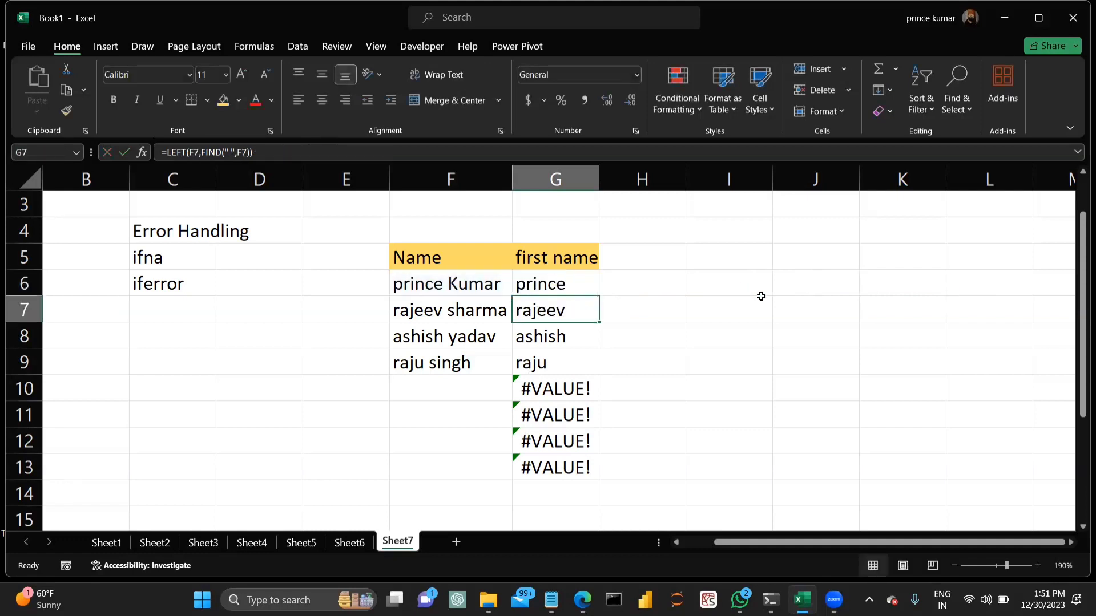
Step: Copy the IFNA formula from G6 down through G13 and check the formula in G10
left_click(579, 285)
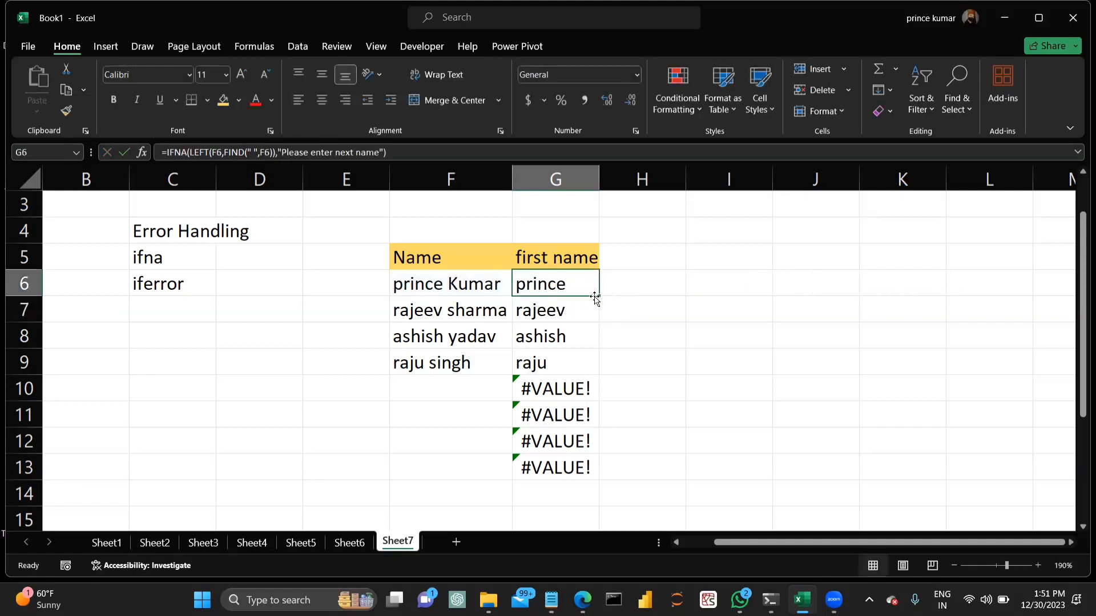
double_click(599, 295)
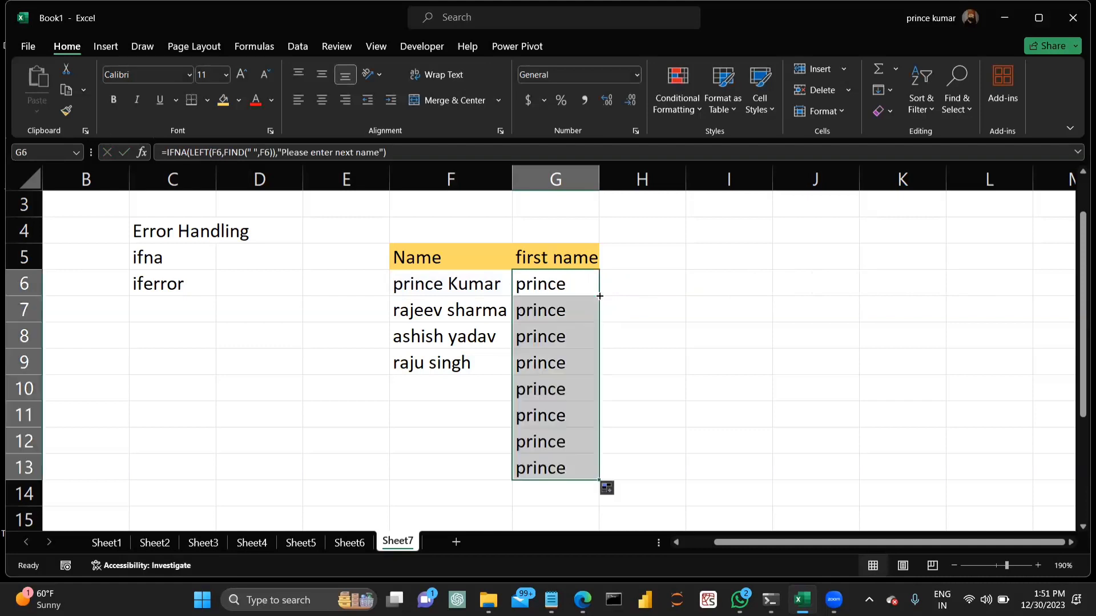
left_click(571, 399)
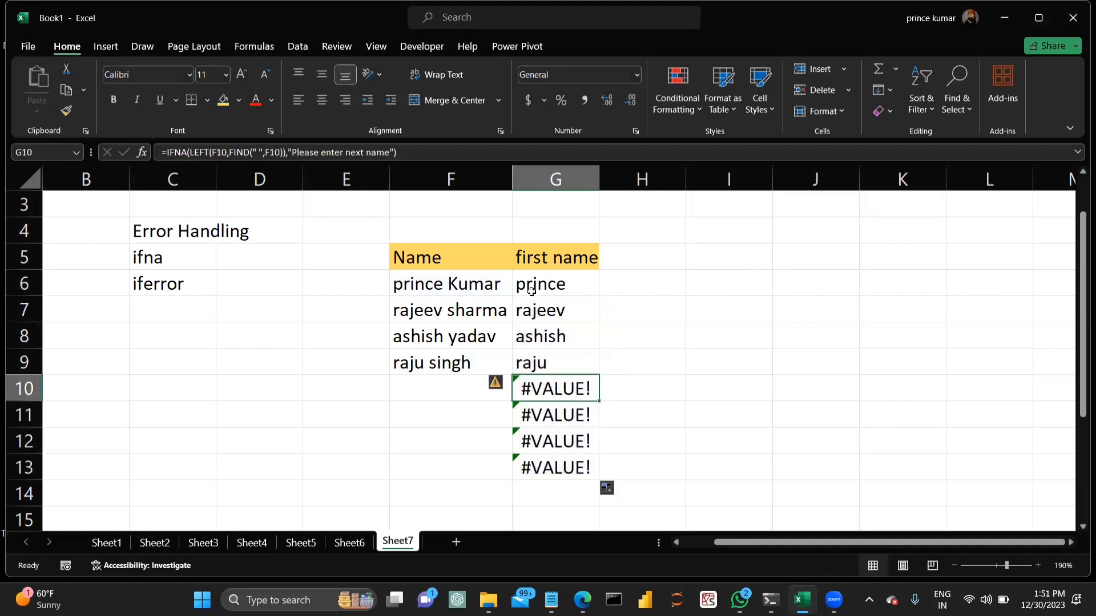
Step: Replace IFNA with IFERROR in the G6 formula, keeping its arguments
double_click(555, 286)
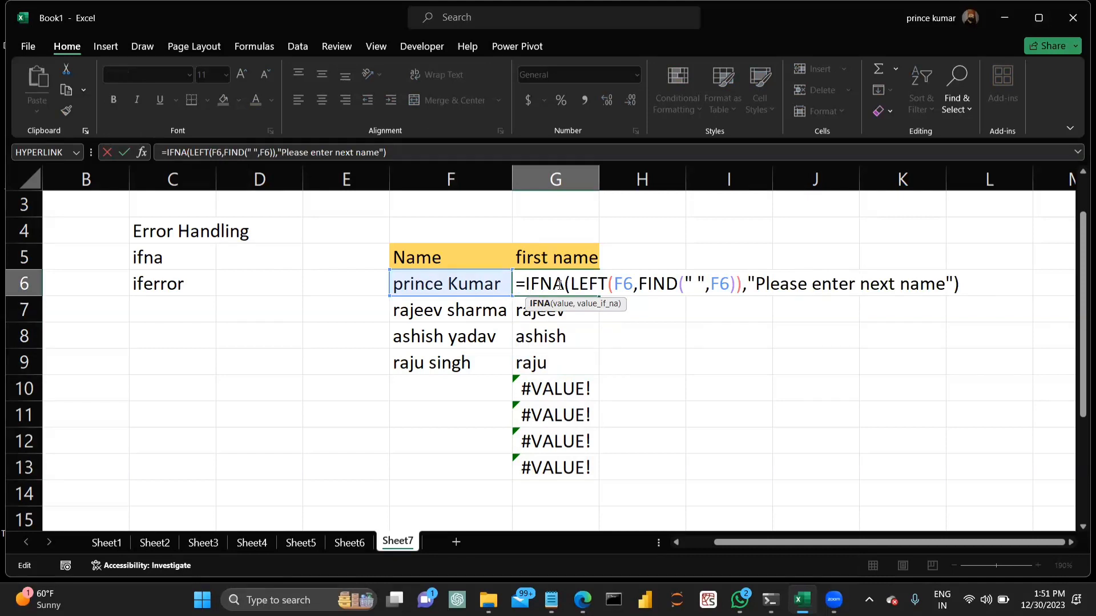
left_click(557, 285)
key("BackSpace")
key("BackSpace")
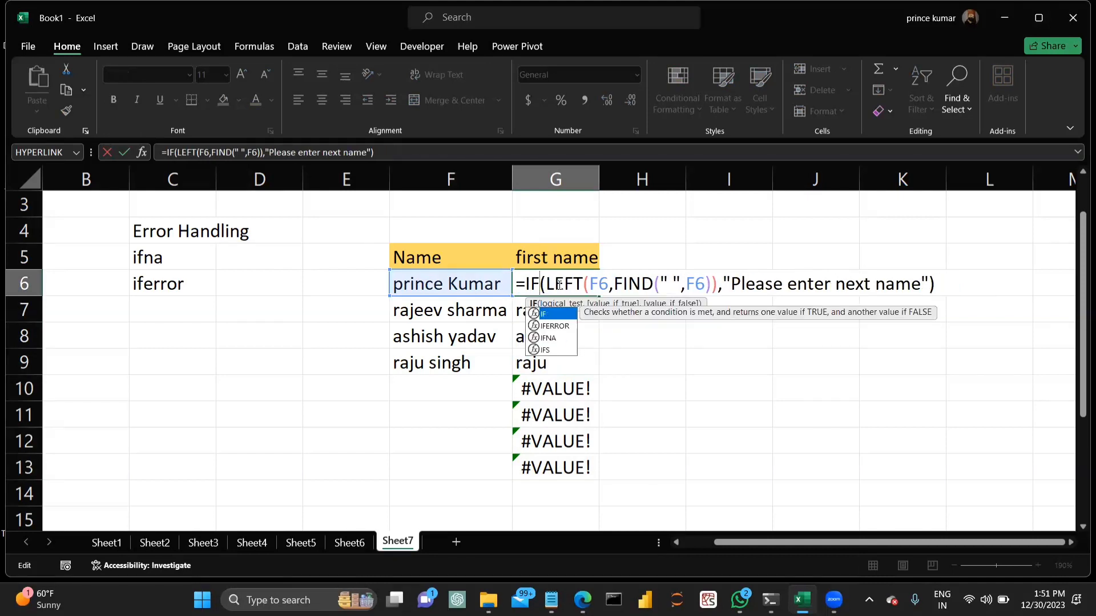
key("Down")
type("ERROR")
key("Return")
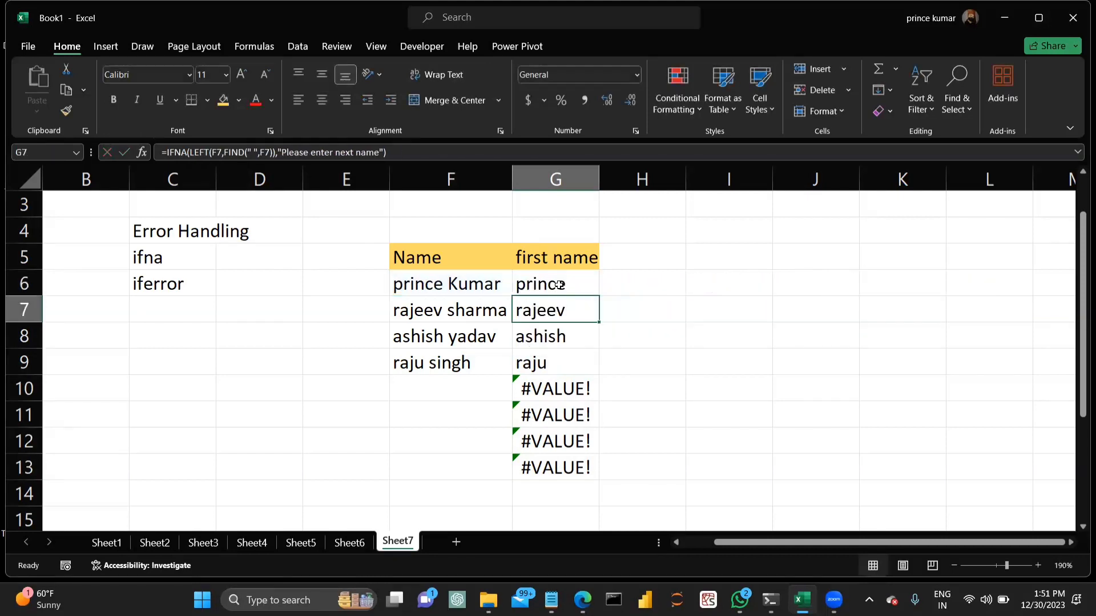
Step: Copy the IFERROR formula from G6 down through G13
left_click(583, 287)
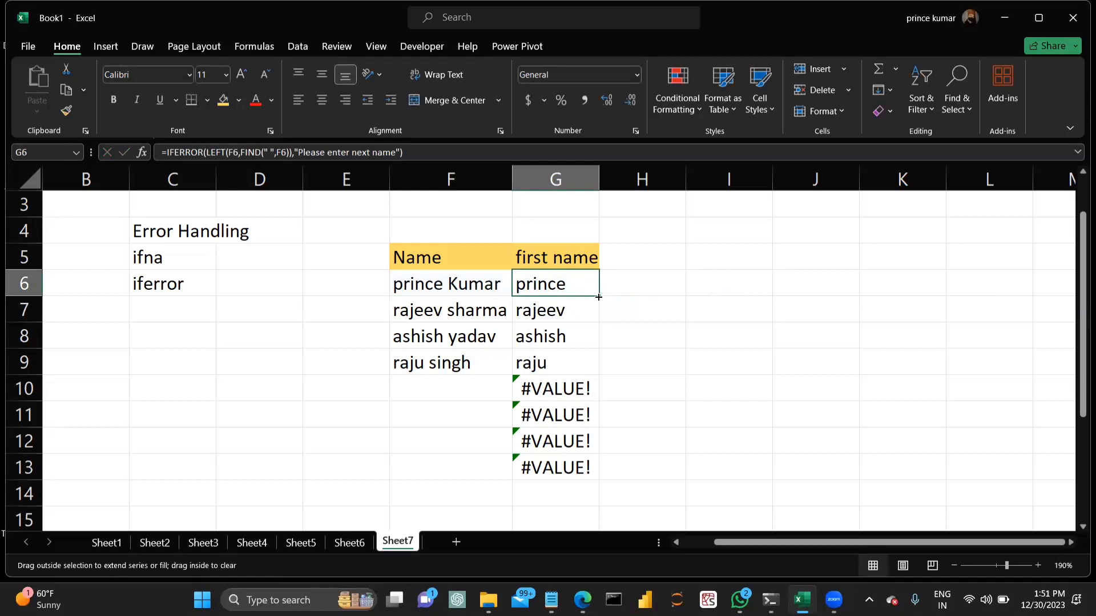
double_click(598, 296)
left_click(702, 313)
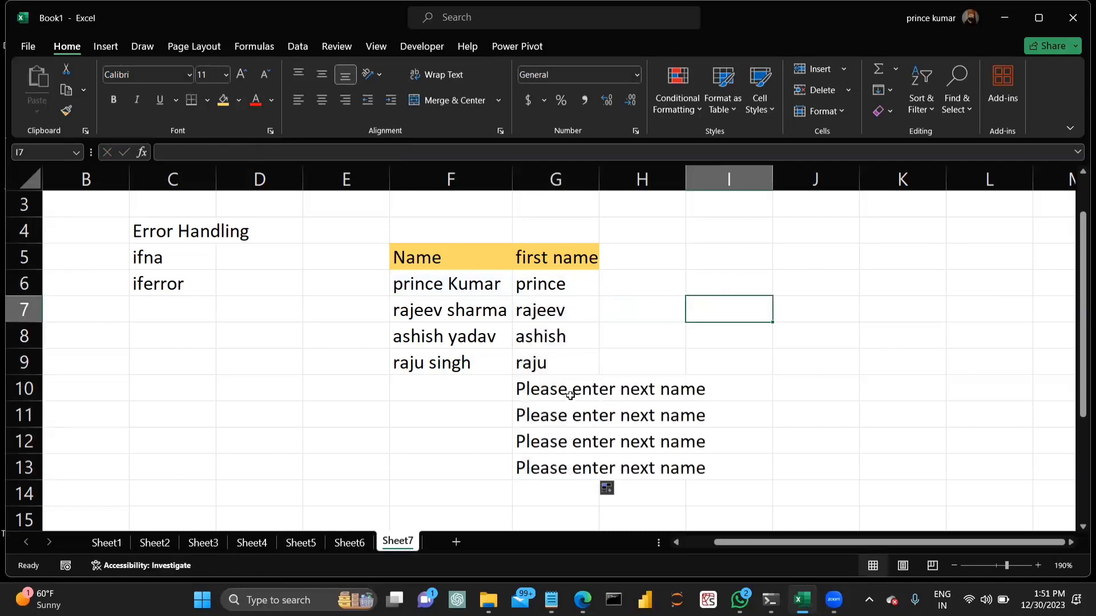
Step: Enter another person's full name in F10 to test the first-name formula beside it
left_click(454, 395)
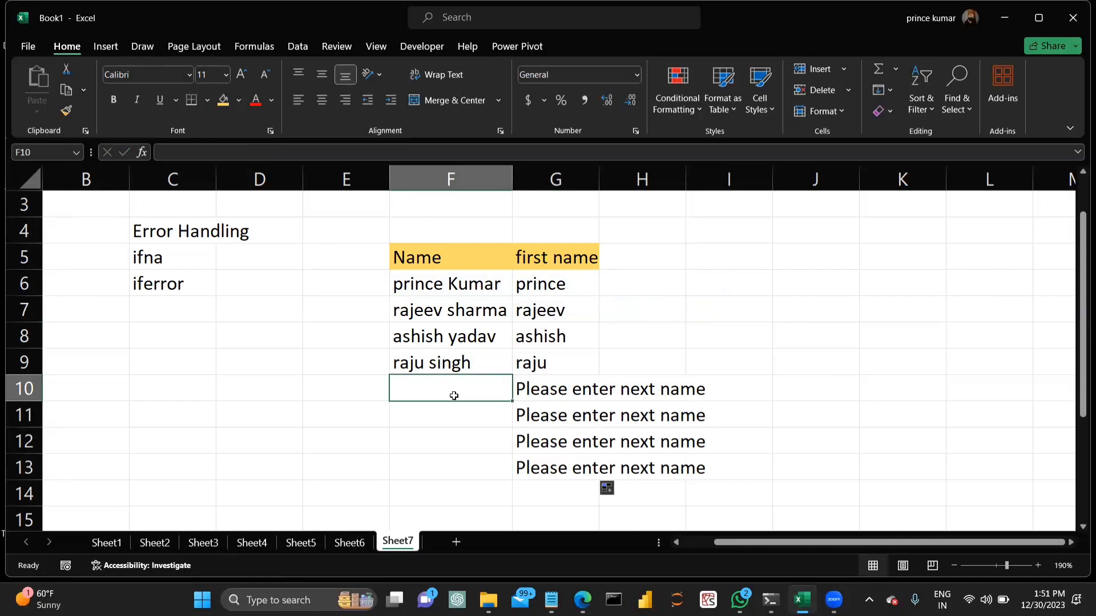
type("riya")
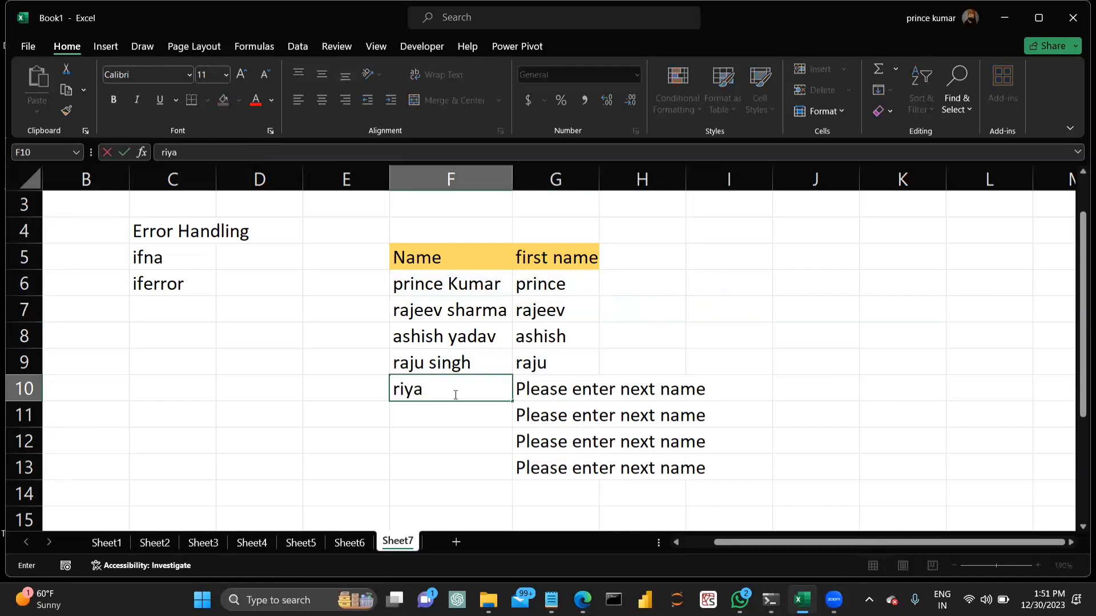
type(" sharma")
key("Return")
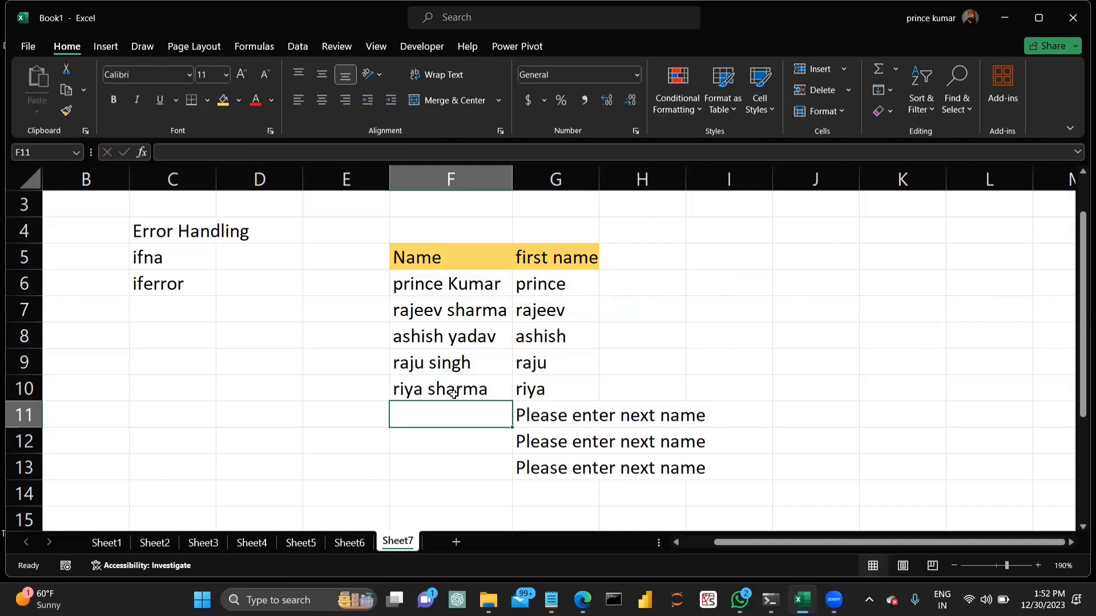
Step: Undo the name entry in F10 and the IFERROR fill-down, and select G10:G13
key("ctrl+z")
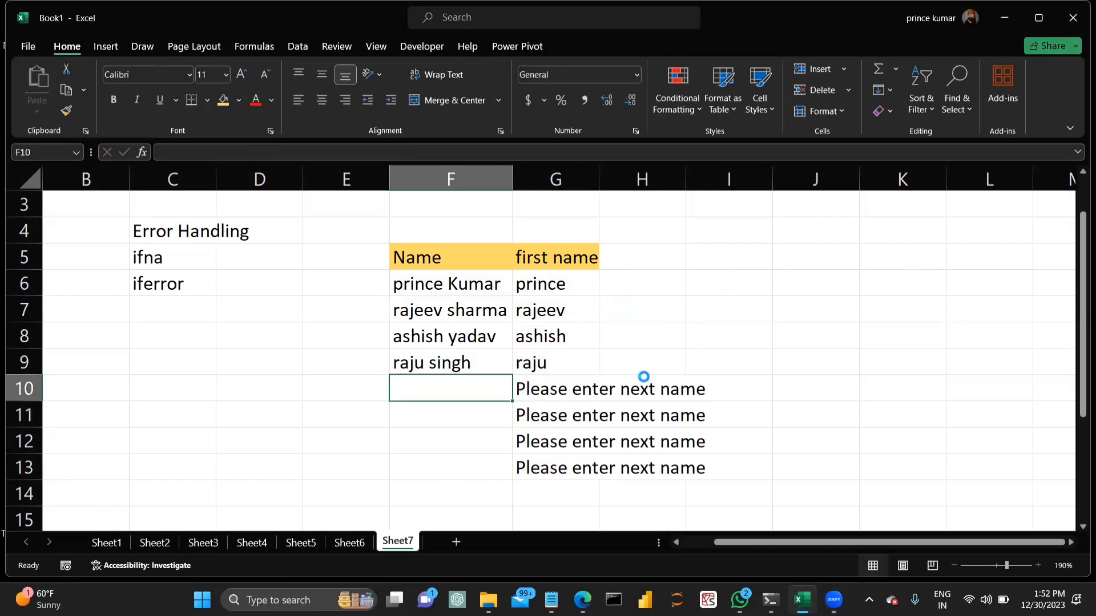
key("ctrl+z")
left_click_drag(545, 391, 551, 462)
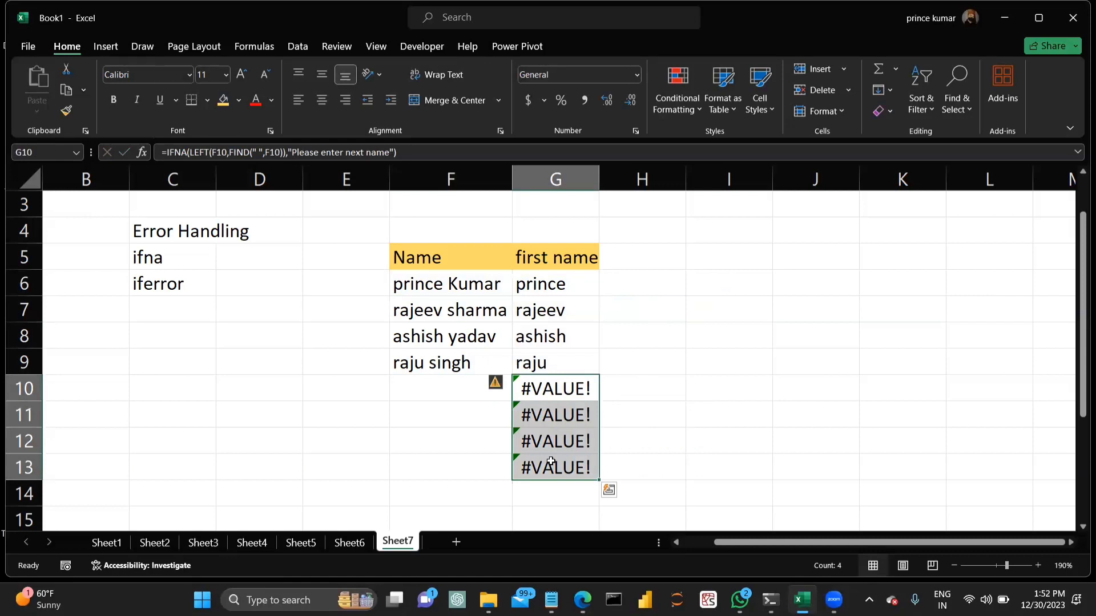
Step: Enter the sample error text #N\A in cell J5
left_click(774, 264)
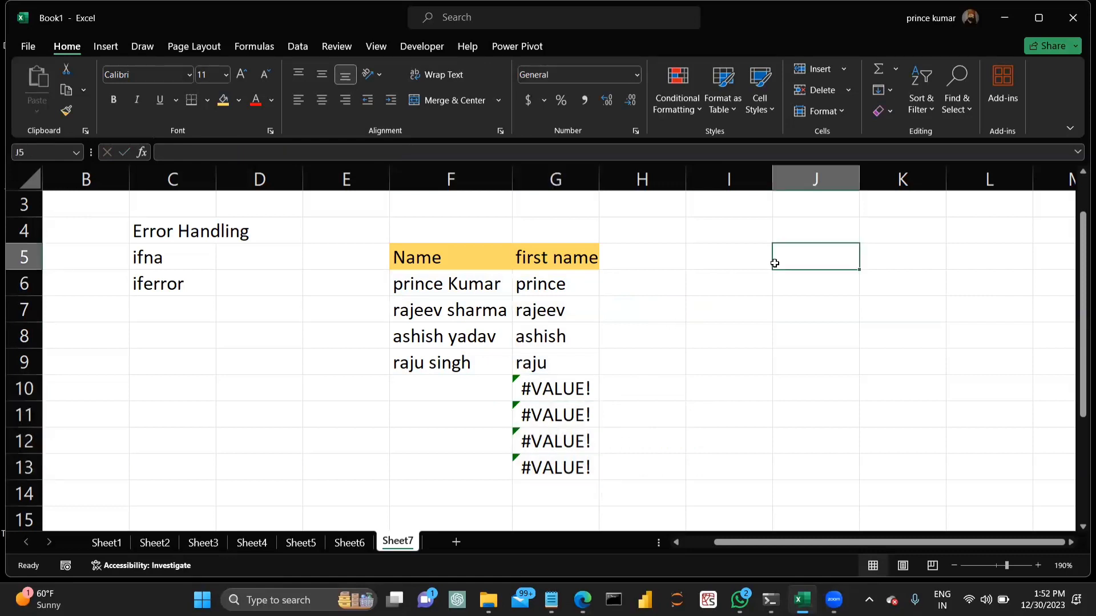
type("#n")
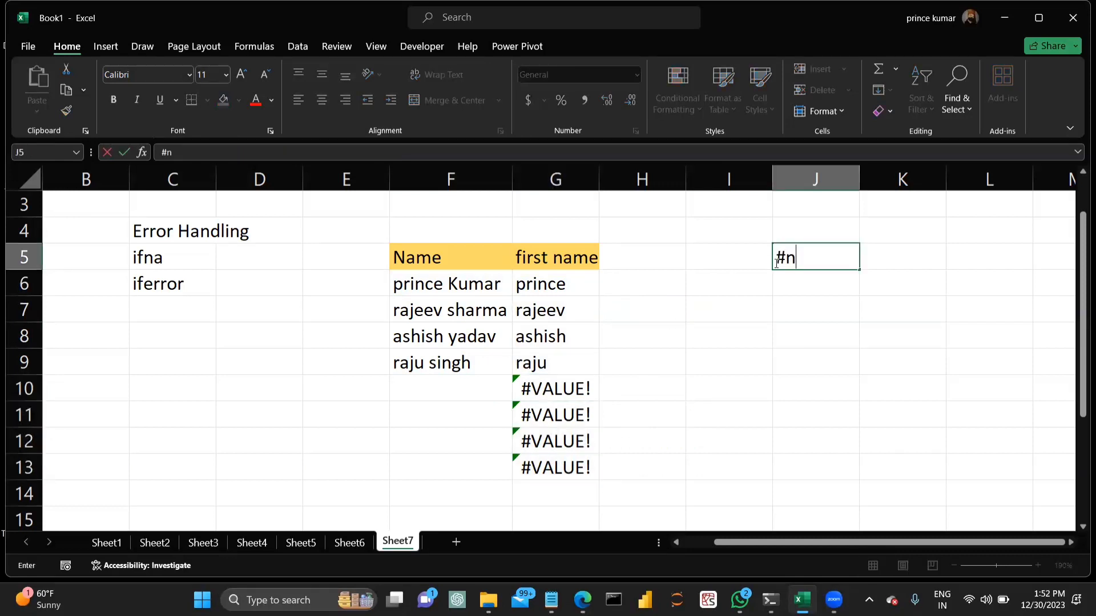
type("\\A")
key("BackSpace")
key("BackSpace")
key("BackSpace")
type("N\\A")
key("Return")
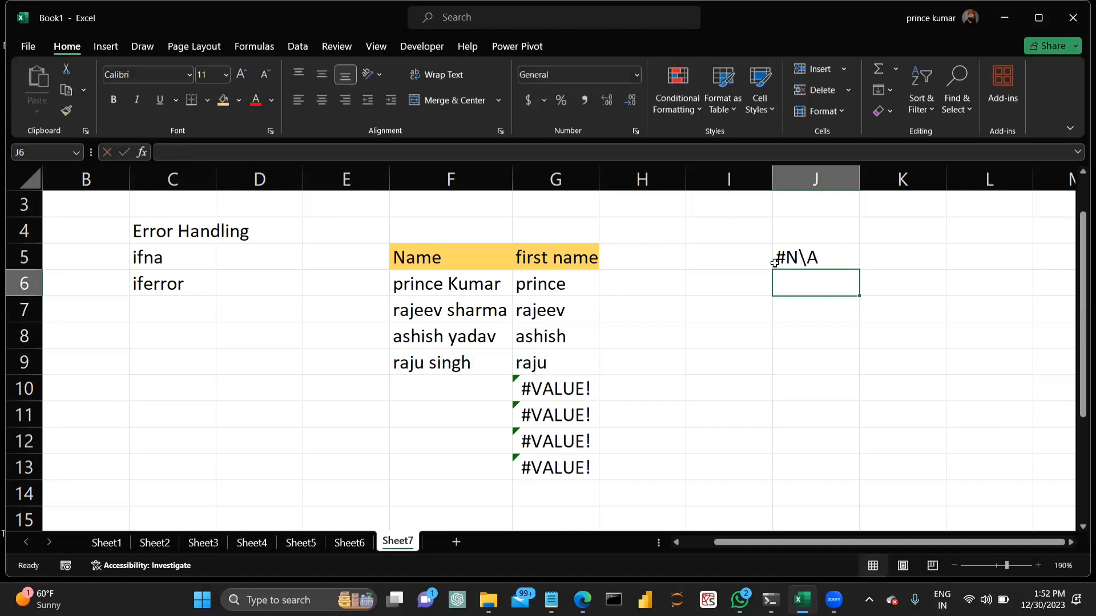
Step: Compare the sample error text in J5 with the errors in G10:G13 and examine the IFERROR formula in G6
left_click(791, 258)
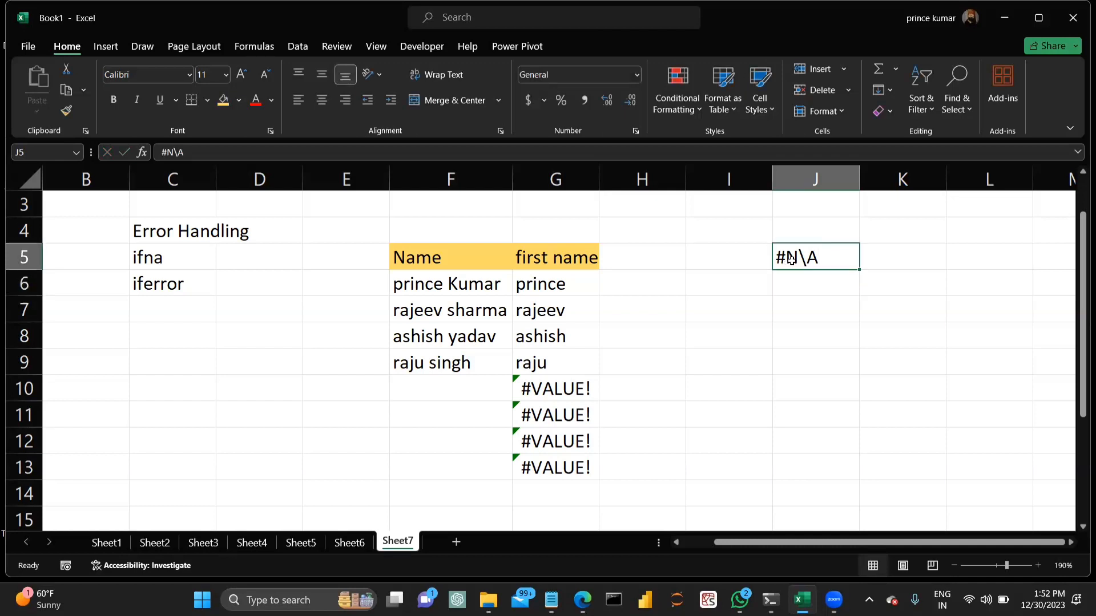
left_click(535, 395)
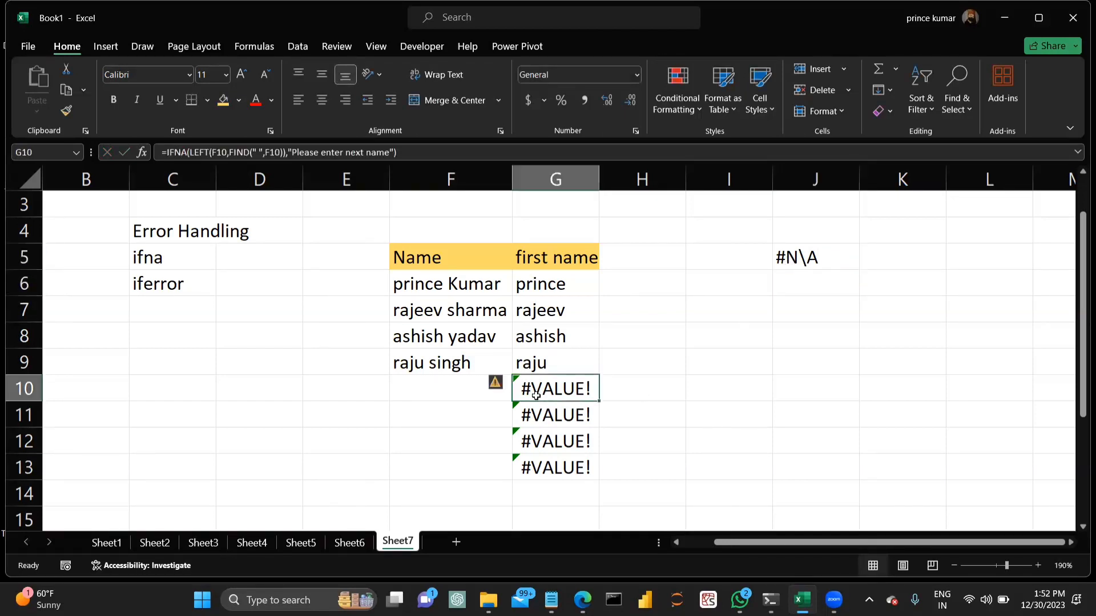
left_click_drag(535, 395, 545, 465)
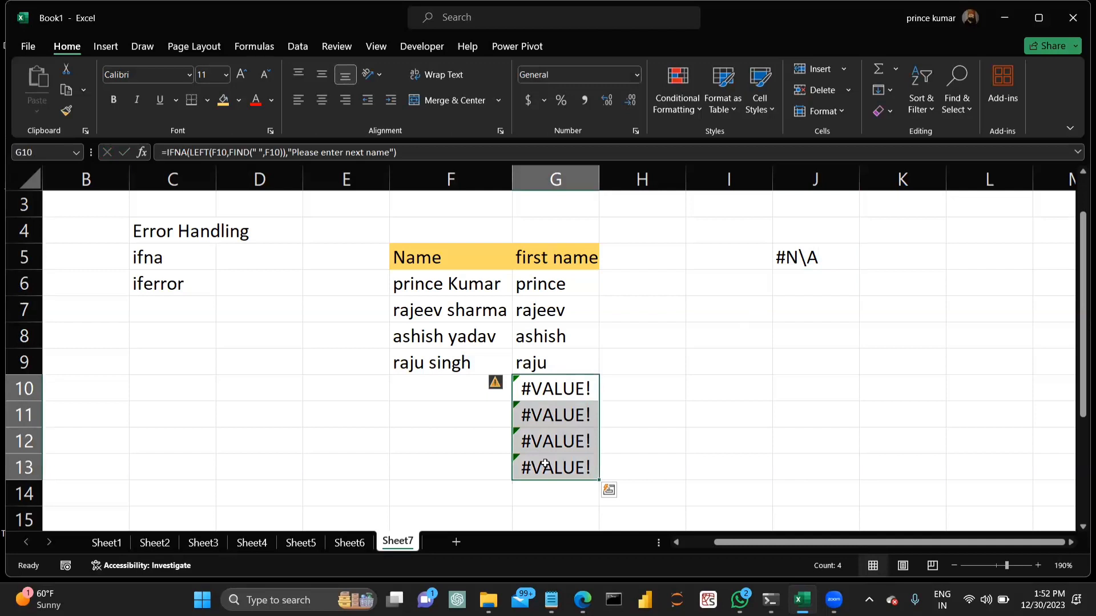
left_click(542, 284)
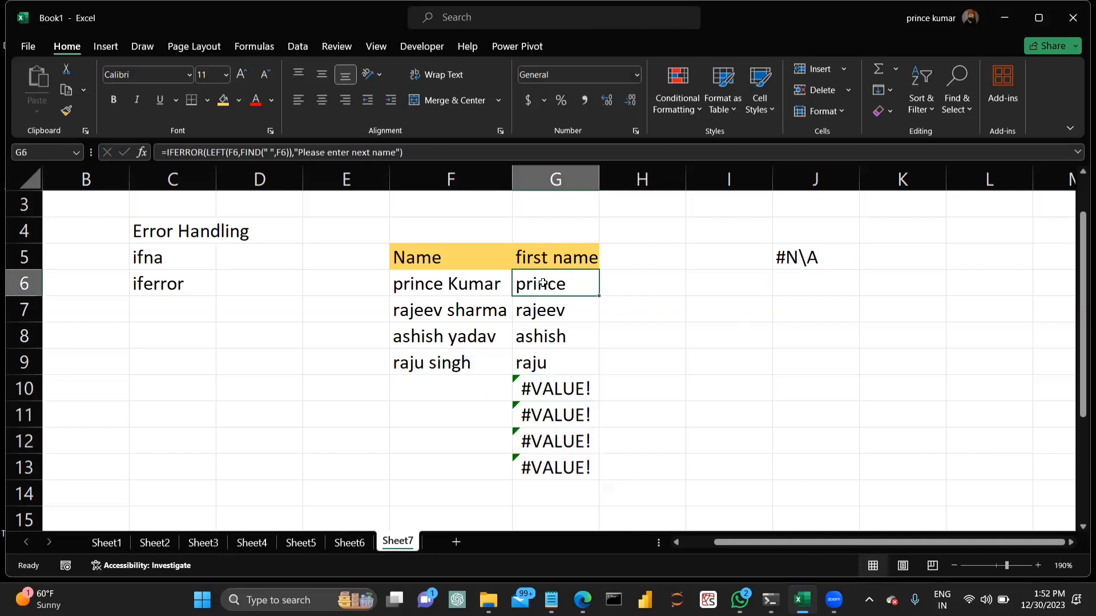
double_click(543, 284)
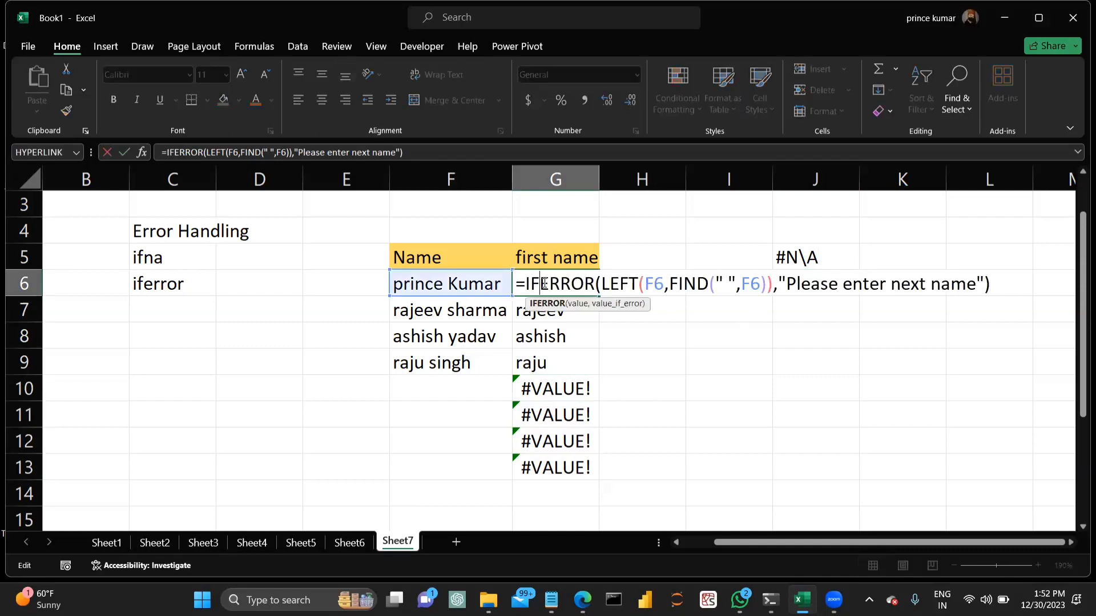
left_click(636, 341)
double_click(564, 285)
Step: Clear the sample error text from cell J5
left_click(840, 255)
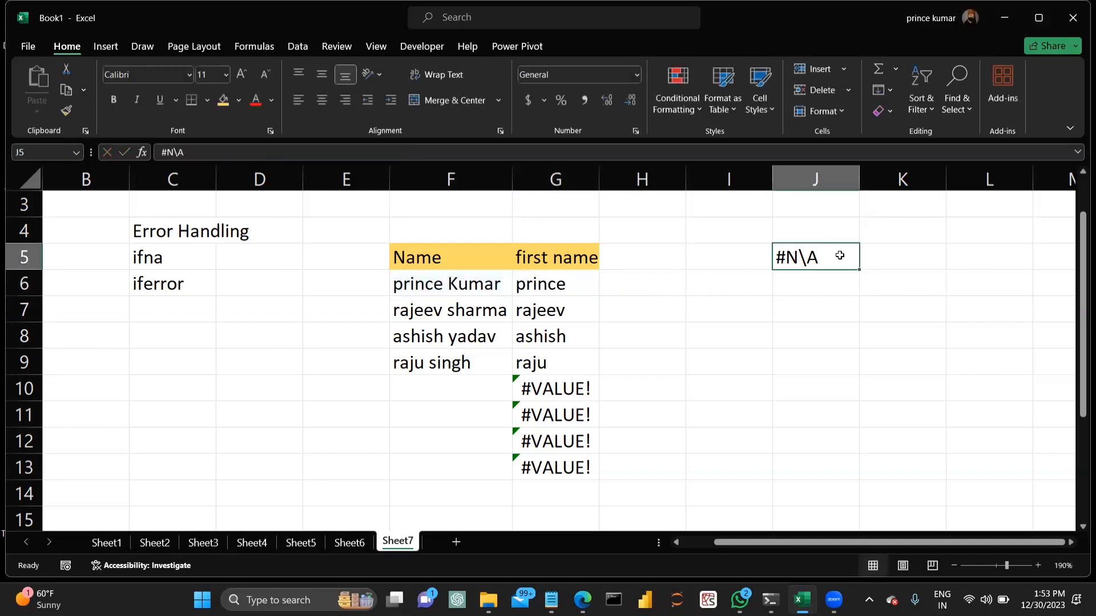
key("Delete")
left_click(754, 78)
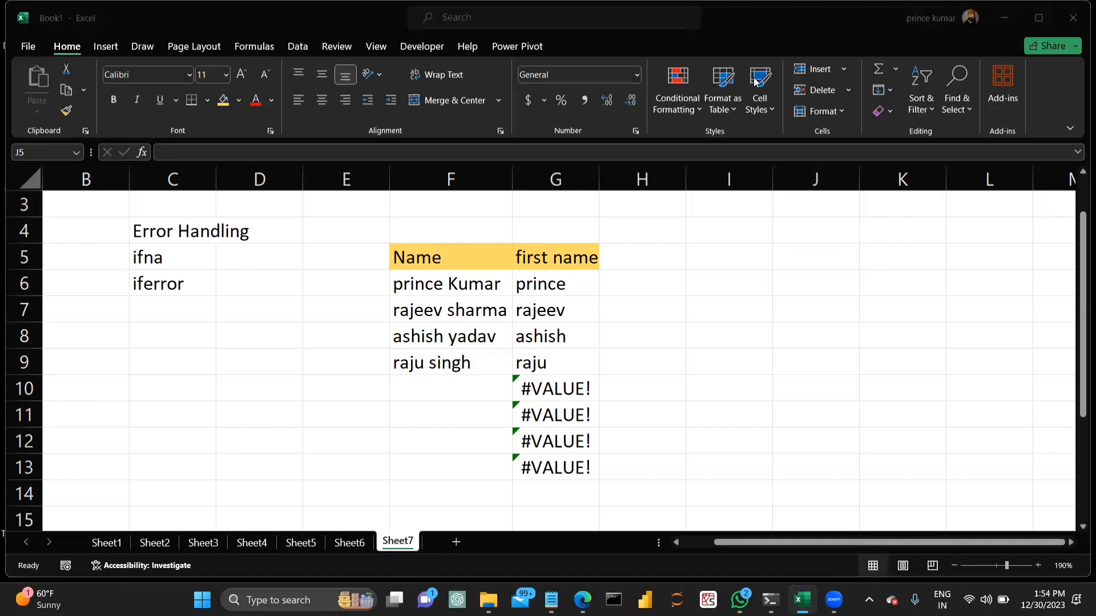